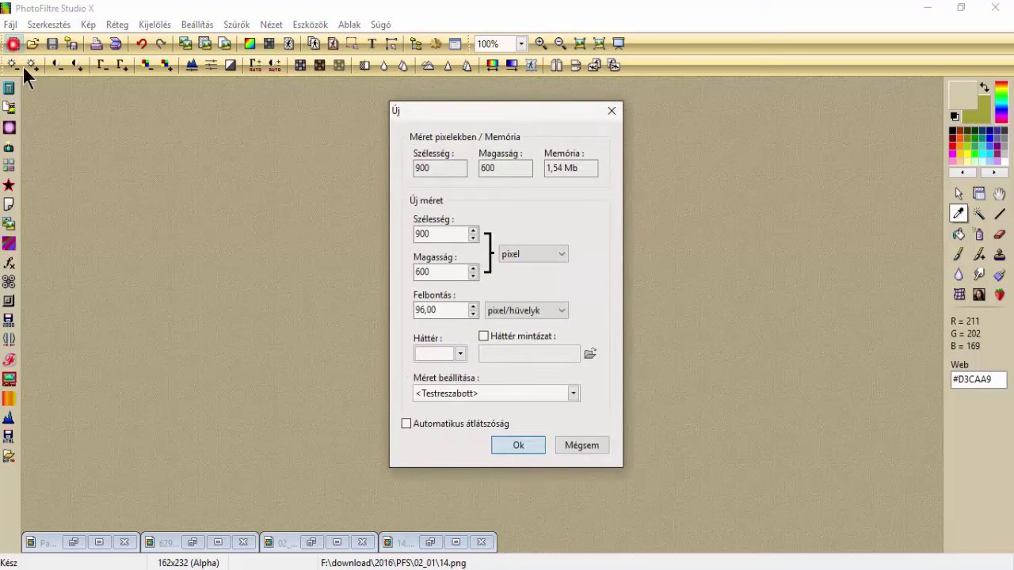
Create a new 900 × 600 pixel image at 96 pixels per inch and enlarge its view to 75%
{"action": "left_click", "coordinate": [511, 445]}
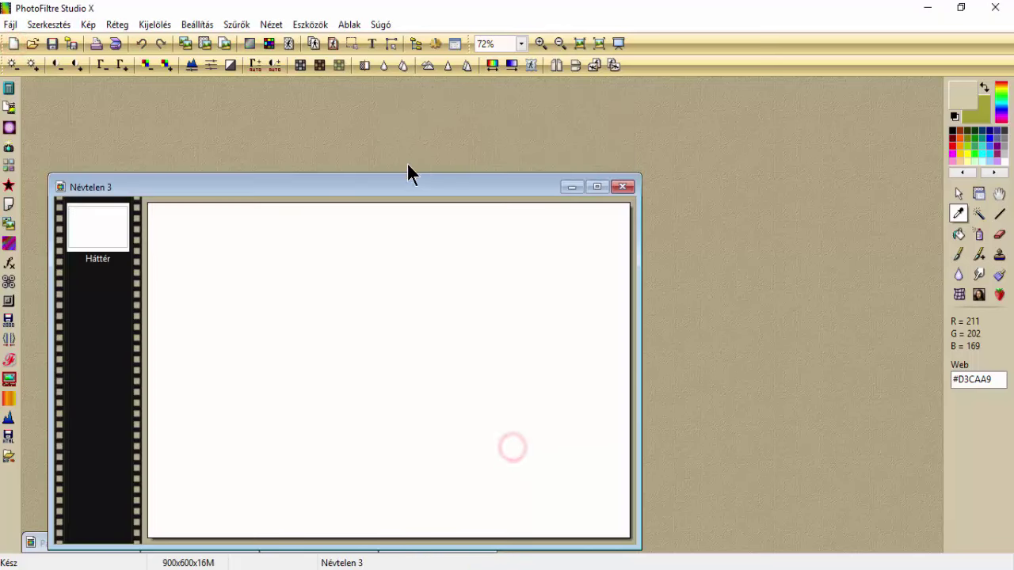
{"action": "left_click_drag", "start_coordinate": [415, 183], "coordinate": [596, 155]}
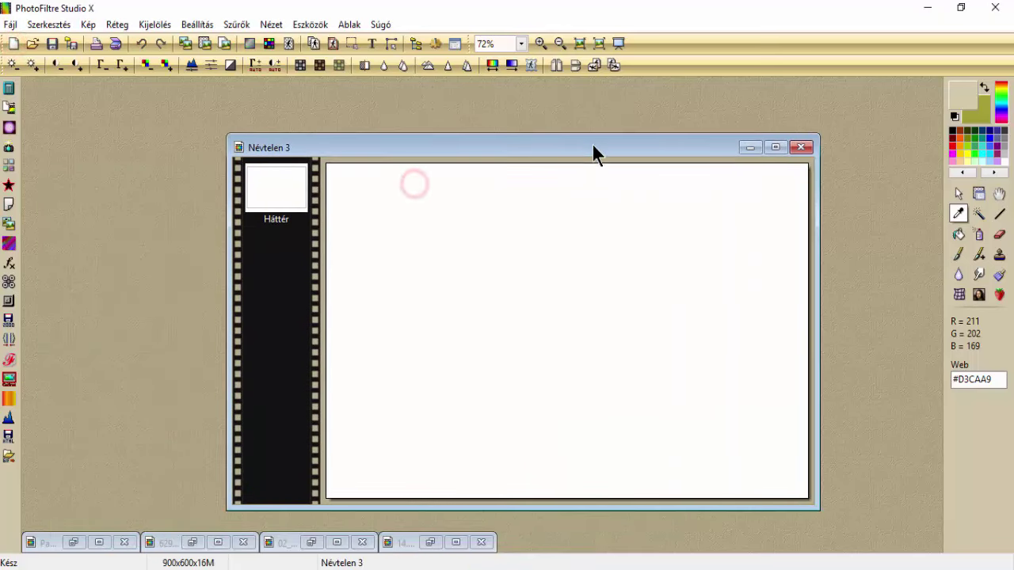
{"action": "left_click", "coordinate": [540, 43]}
{"action": "left_click_drag", "start_coordinate": [479, 146], "coordinate": [479, 134]}
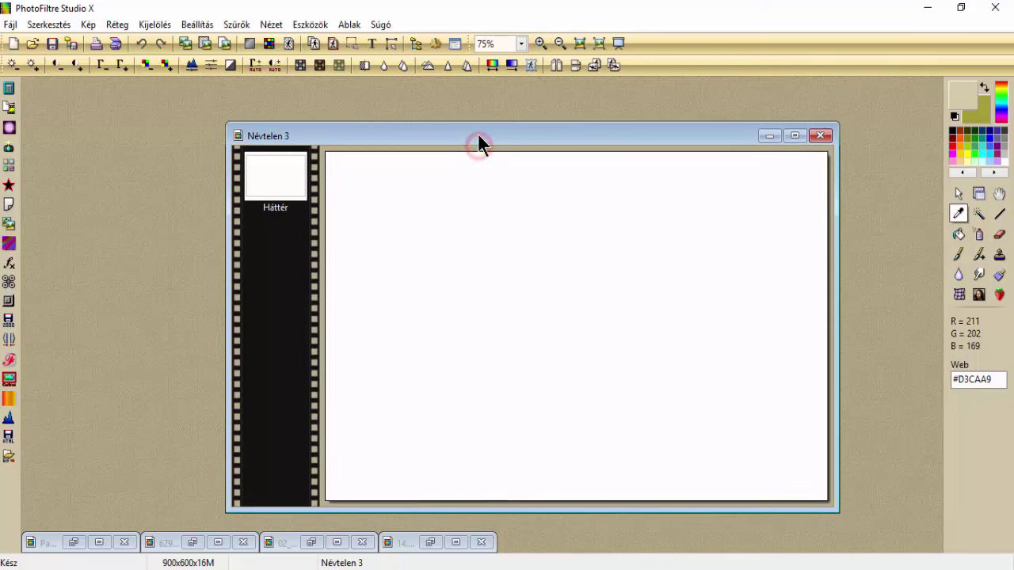
Fill the background with the Mehdi Wavy Lab filter using the Radial style, frequency 4 and Normal mode
{"action": "left_click", "coordinate": [250, 28]}
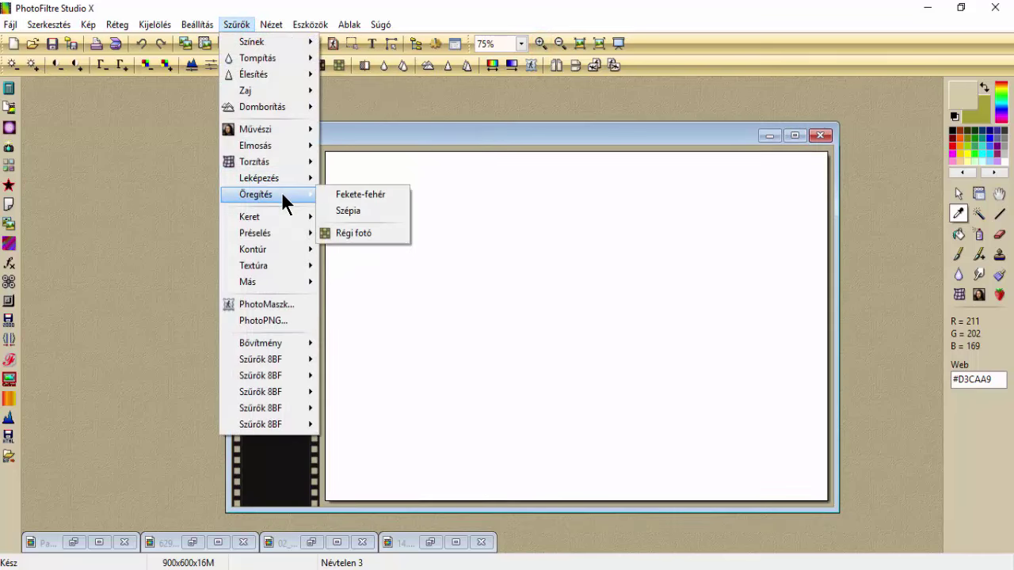
{"action": "mouse_move", "coordinate": [280, 361]}
{"action": "mouse_move", "coordinate": [279, 394]}
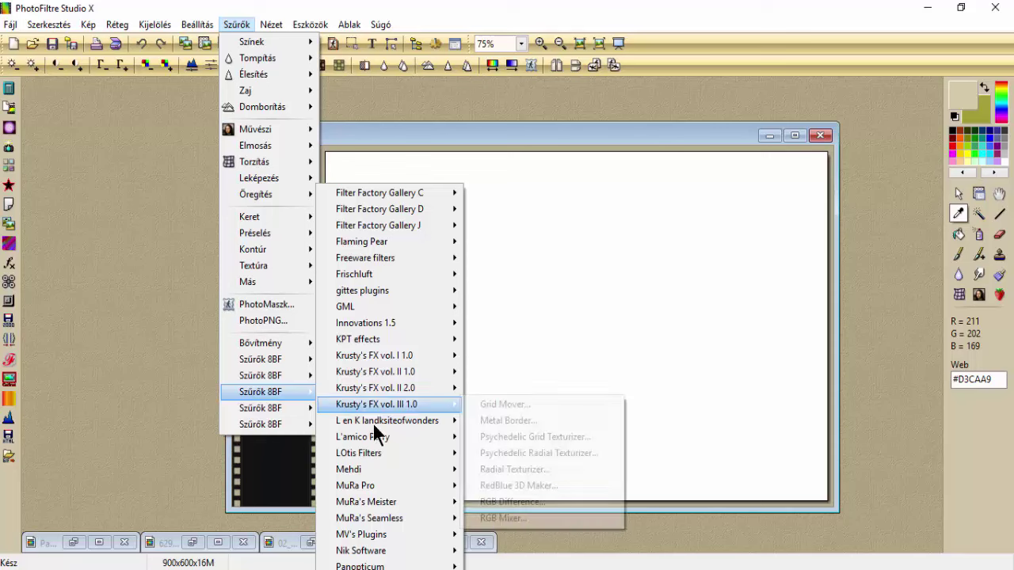
{"action": "mouse_move", "coordinate": [375, 487]}
{"action": "mouse_move", "coordinate": [380, 469]}
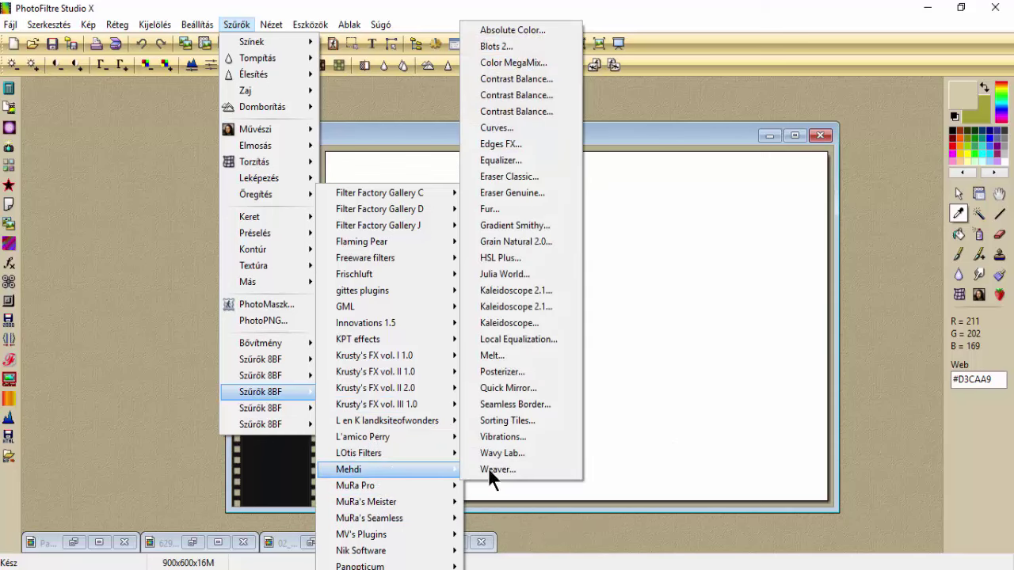
{"action": "left_click", "coordinate": [512, 453]}
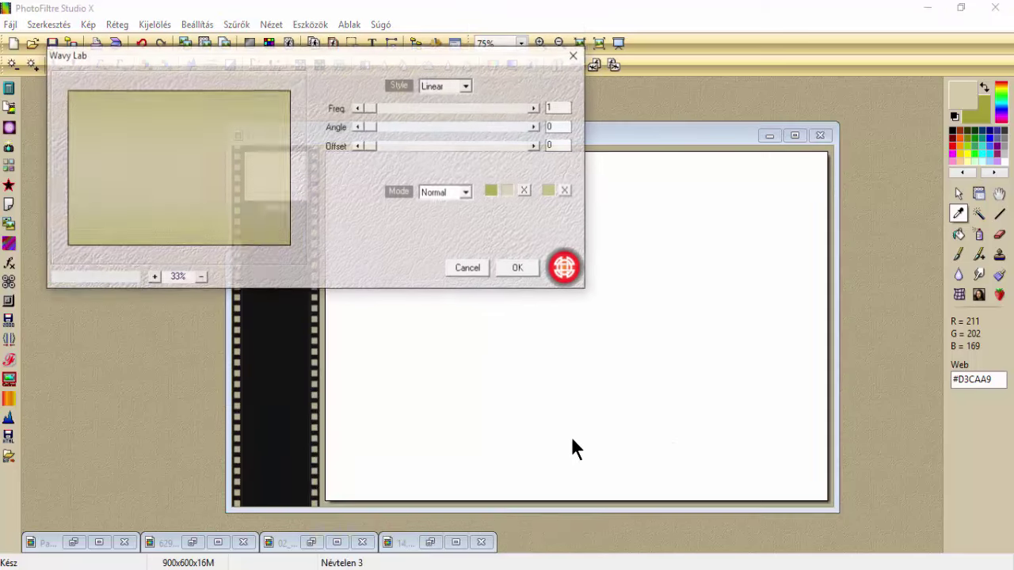
{"action": "left_click_drag", "start_coordinate": [420, 74], "coordinate": [546, 142]}
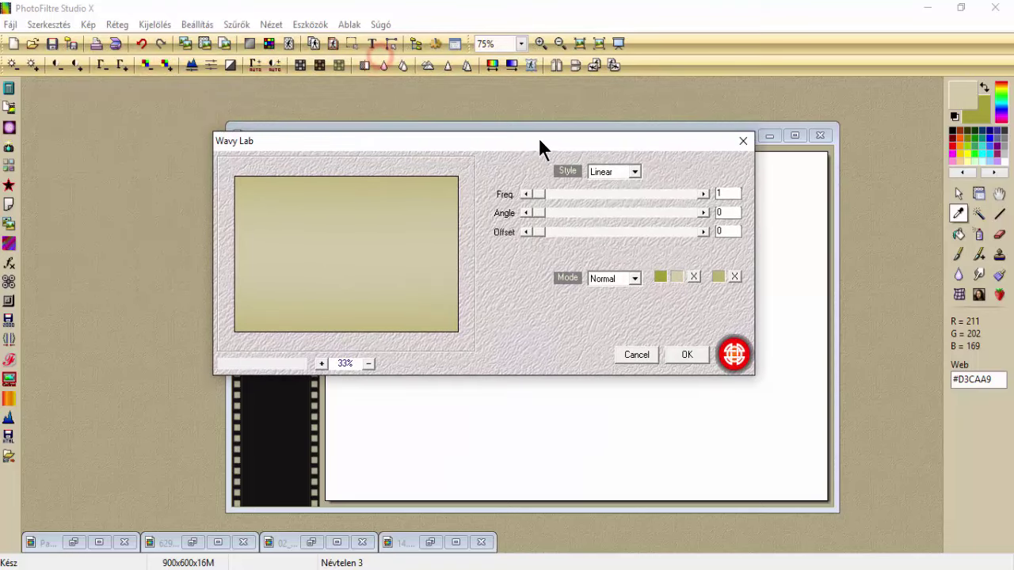
{"action": "left_click", "coordinate": [634, 171]}
{"action": "left_click", "coordinate": [622, 197]}
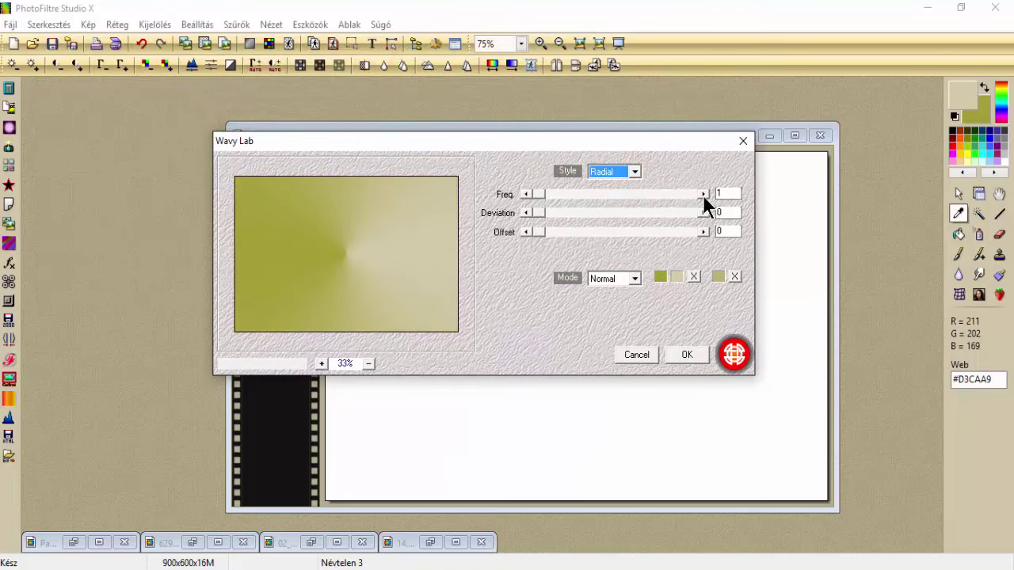
{"action": "left_click", "coordinate": [703, 195]}
{"action": "left_click", "coordinate": [702, 195]}
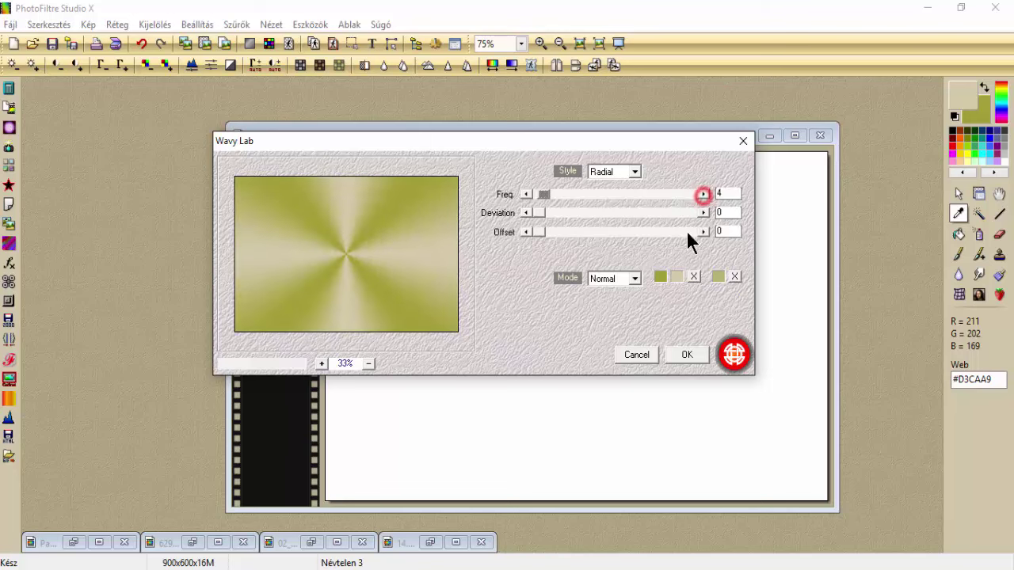
{"action": "left_click", "coordinate": [683, 356]}
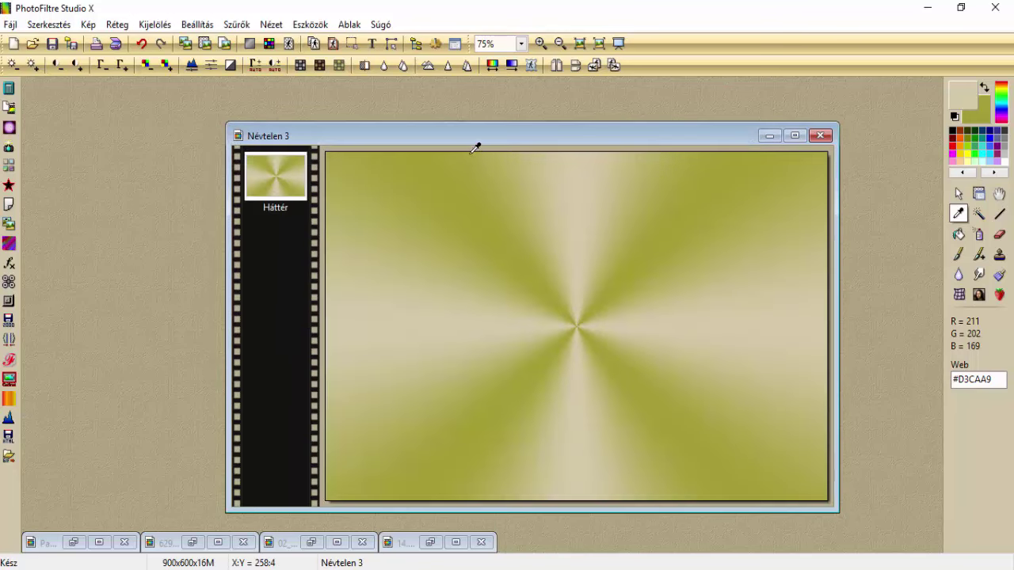
Soften the radial gradient background with a Gaussian blur (Gauss elmosás) of radius 15 pixels
{"action": "left_click", "coordinate": [236, 24]}
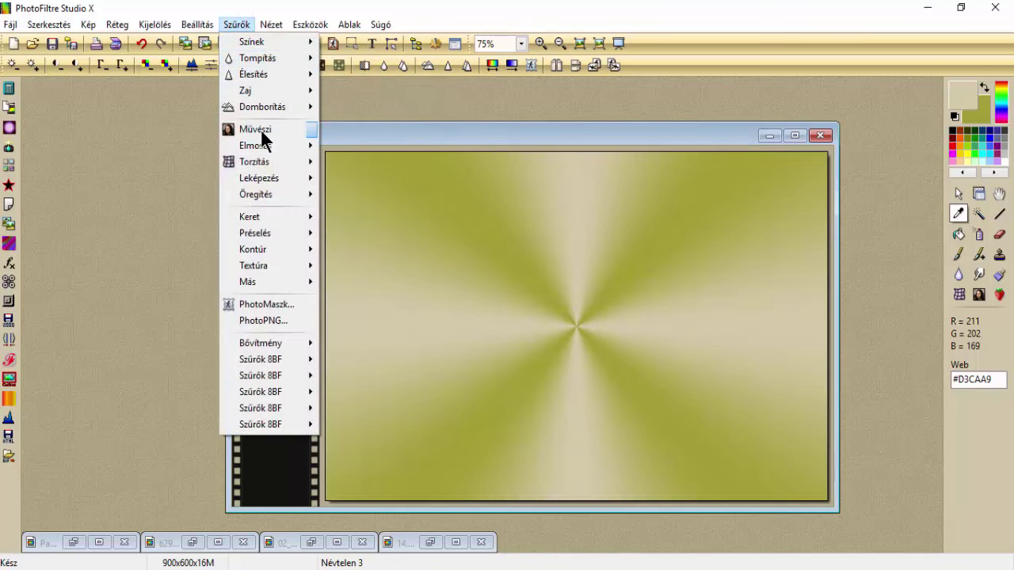
{"action": "mouse_move", "coordinate": [263, 145]}
{"action": "left_click", "coordinate": [381, 178]}
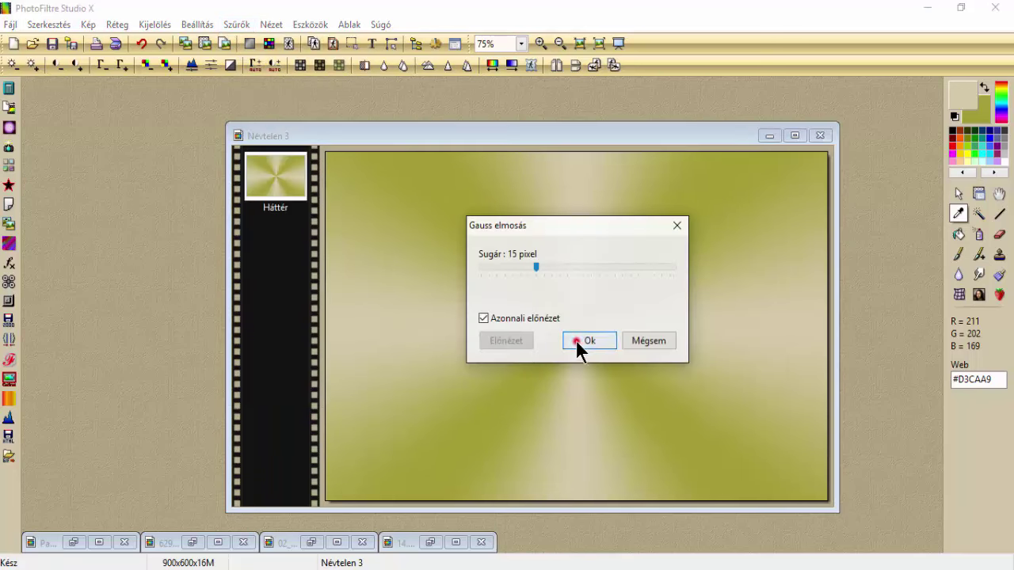
{"action": "left_click", "coordinate": [577, 344]}
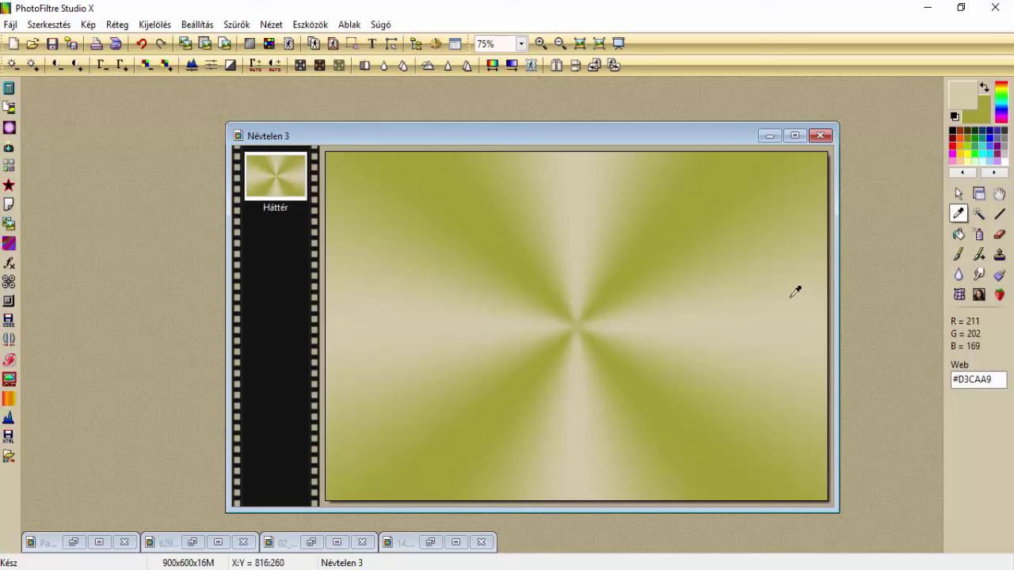
Draw a tall rectangular selection in the left part of the image and set it to 155 × 550 pixels without keeping proportions
{"action": "left_click", "coordinate": [958, 193]}
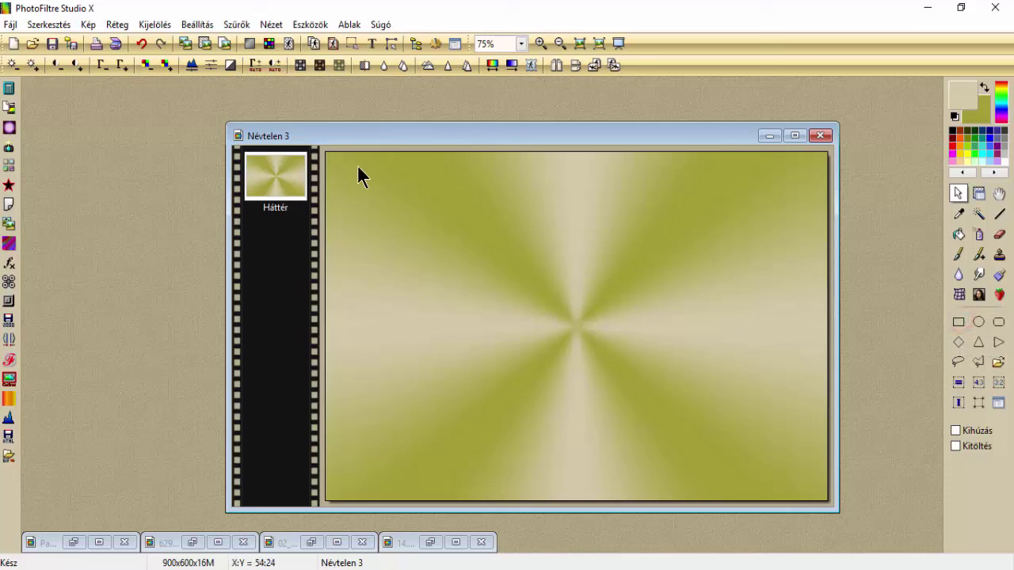
{"action": "left_click_drag", "start_coordinate": [379, 175], "coordinate": [491, 473]}
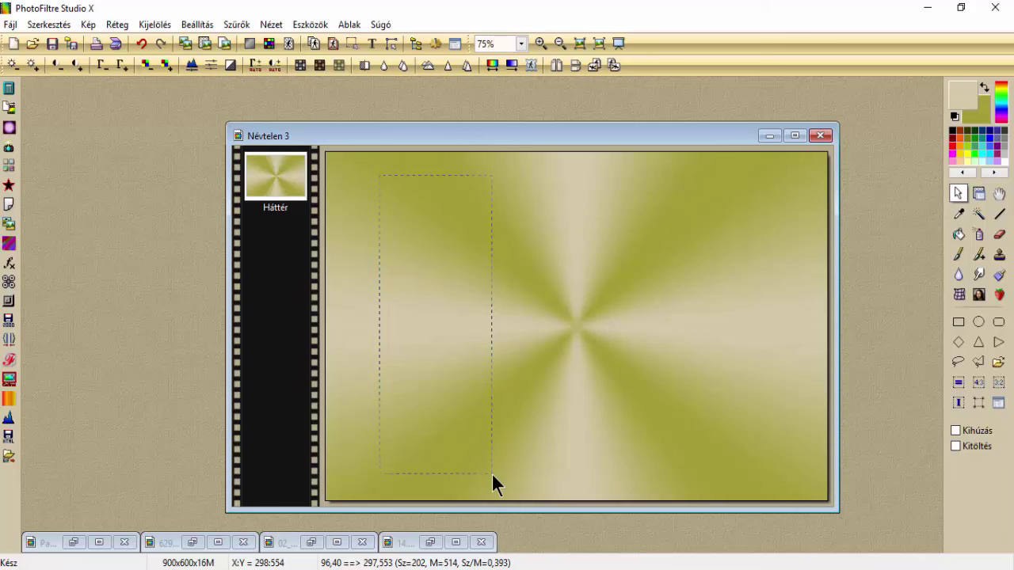
{"action": "right_click", "coordinate": [417, 268]}
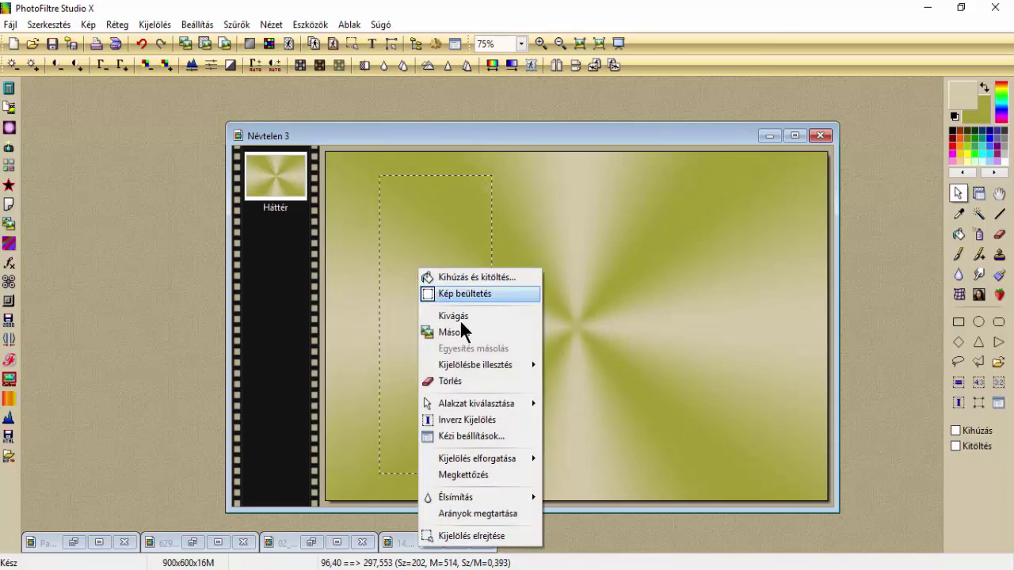
{"action": "left_click", "coordinate": [469, 436]}
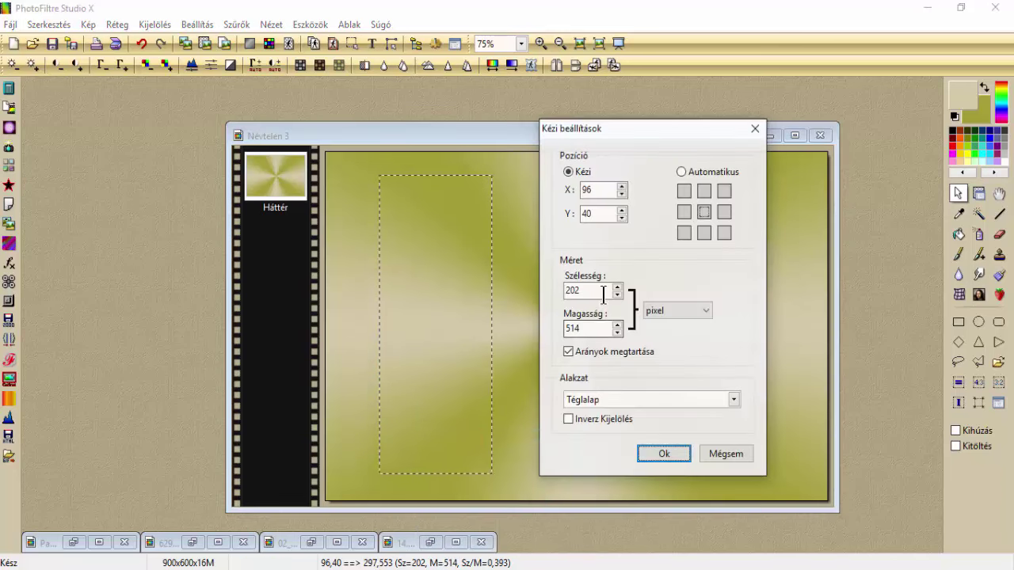
{"action": "left_click", "coordinate": [569, 350]}
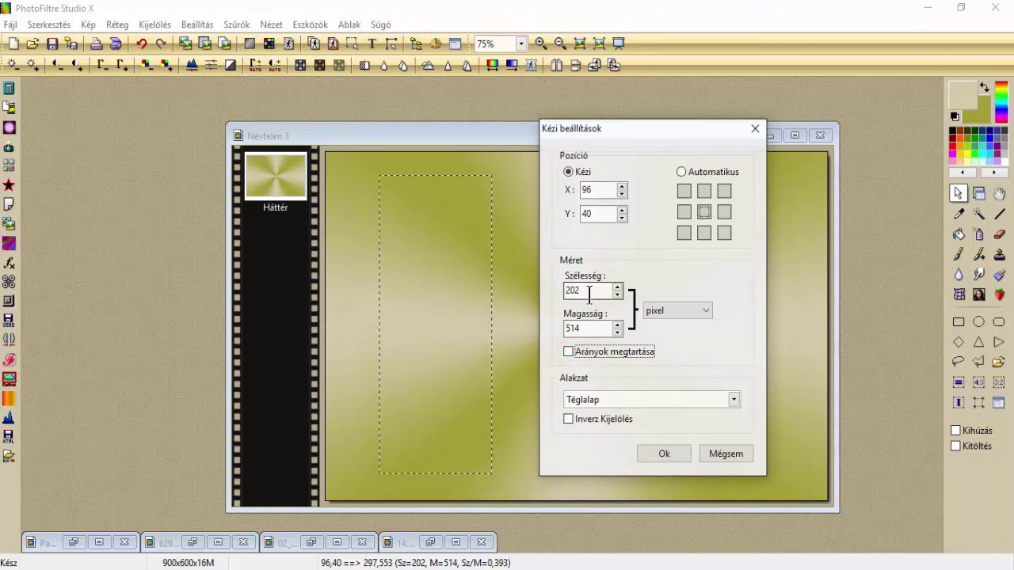
{"action": "left_click_drag", "start_coordinate": [590, 293], "coordinate": [557, 295]}
{"action": "type", "text": "1"}
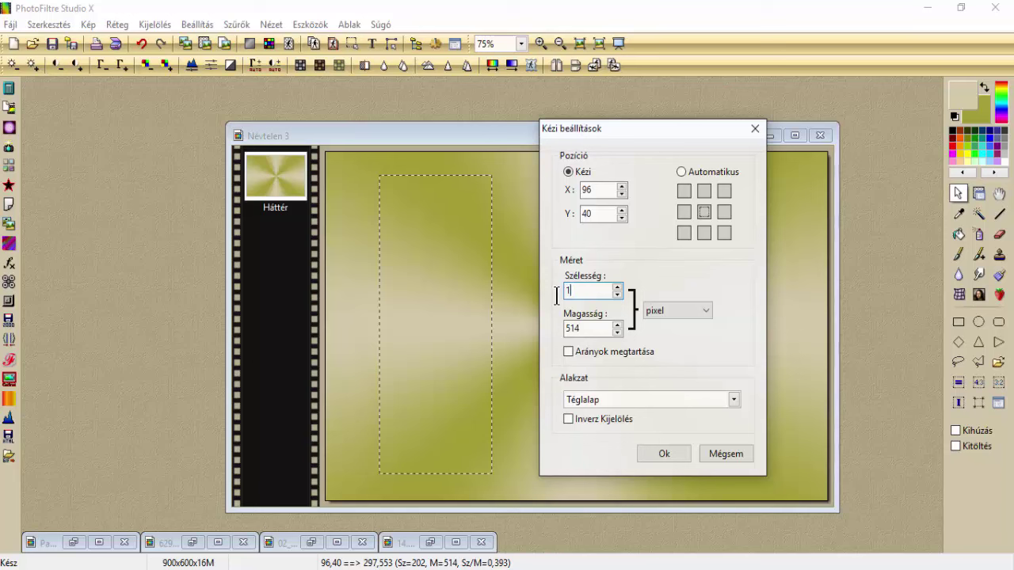
{"action": "type", "text": "55"}
{"action": "left_click_drag", "start_coordinate": [590, 330], "coordinate": [564, 331]}
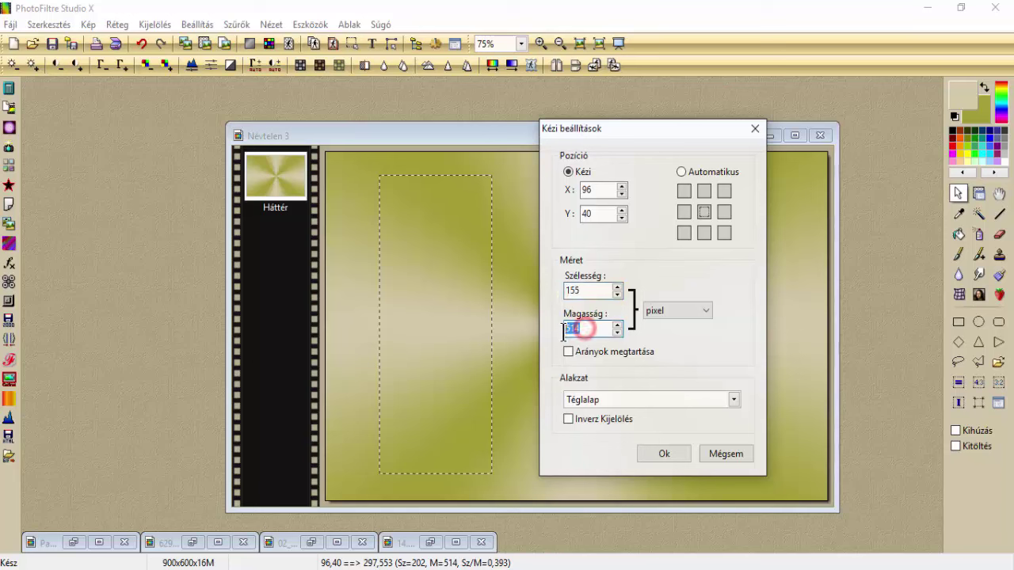
{"action": "type", "text": "550"}
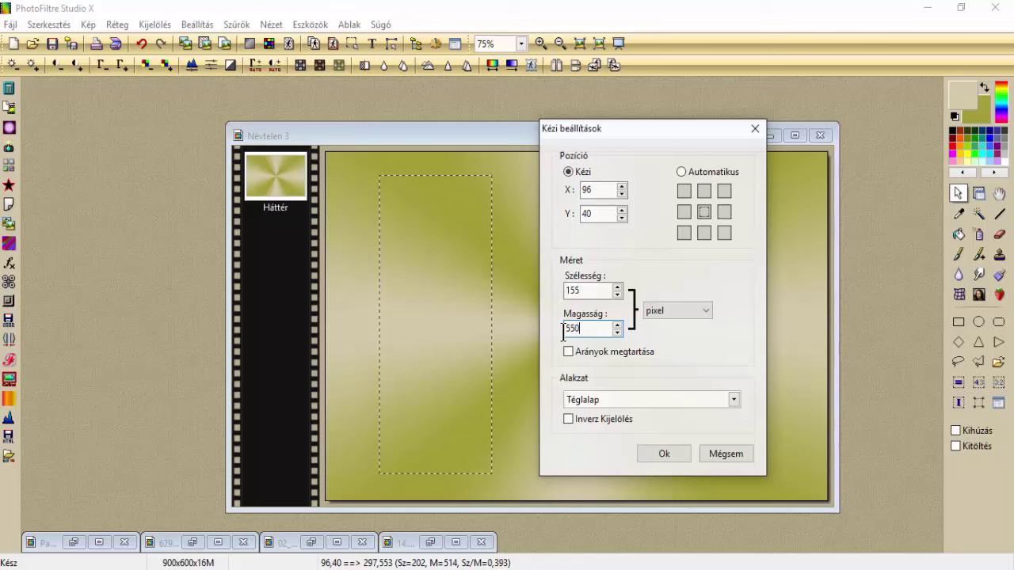
{"action": "left_click", "coordinate": [657, 453]}
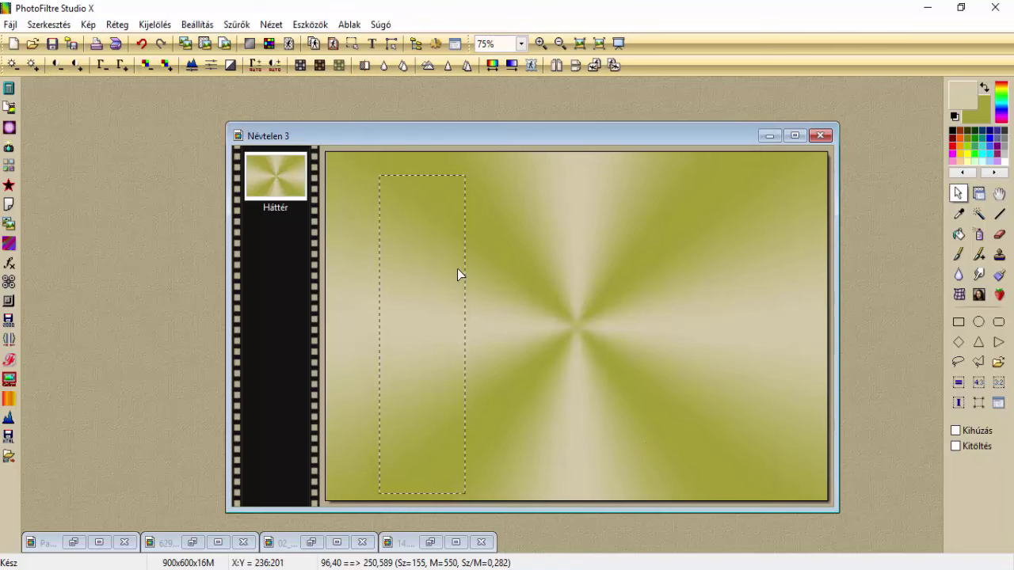
Add a new empty layer the size of the selection, 155 × 550 pixels, with automatic transparency
{"action": "left_click", "coordinate": [125, 26]}
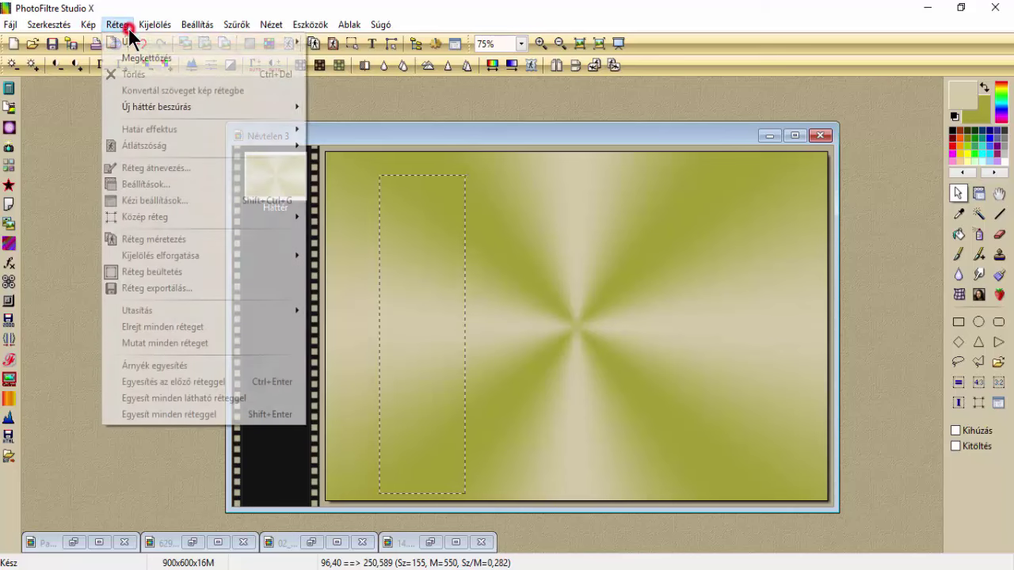
{"action": "mouse_move", "coordinate": [167, 43]}
{"action": "left_click", "coordinate": [330, 43]}
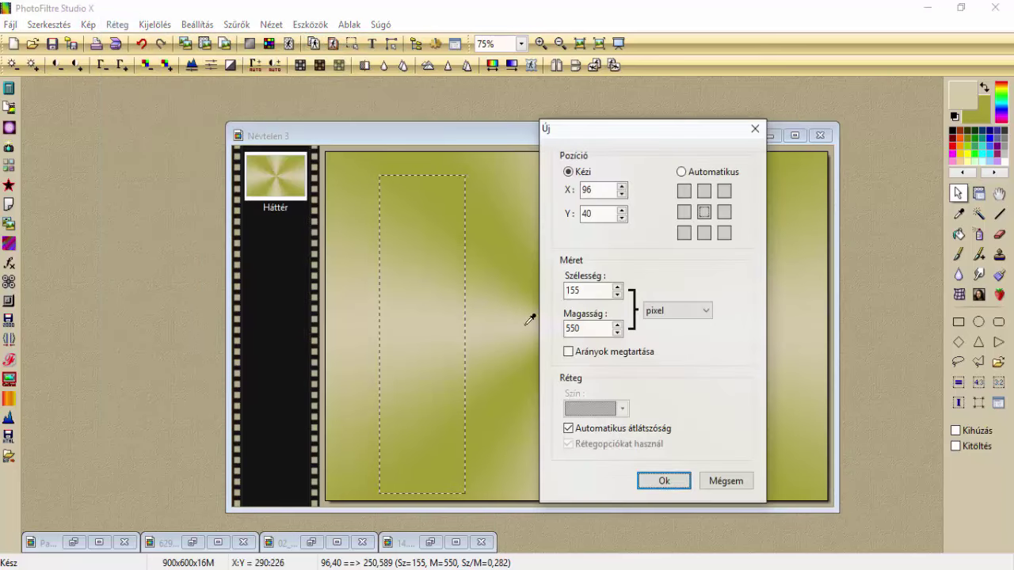
{"action": "left_click", "coordinate": [666, 475]}
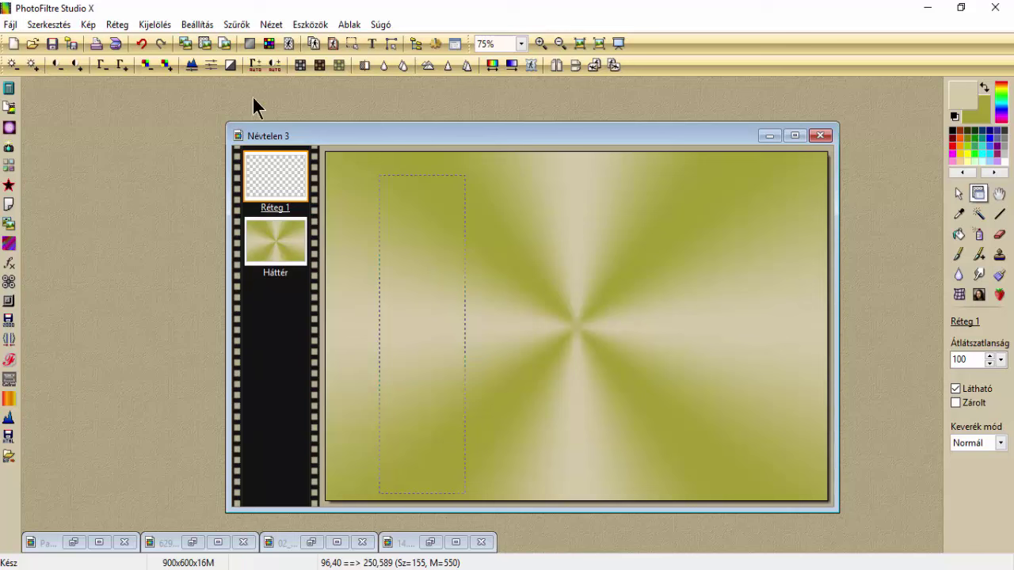
Show the selection on the new layer and turn it into a border selection with Növeszt at width 20
{"action": "left_click", "coordinate": [356, 42]}
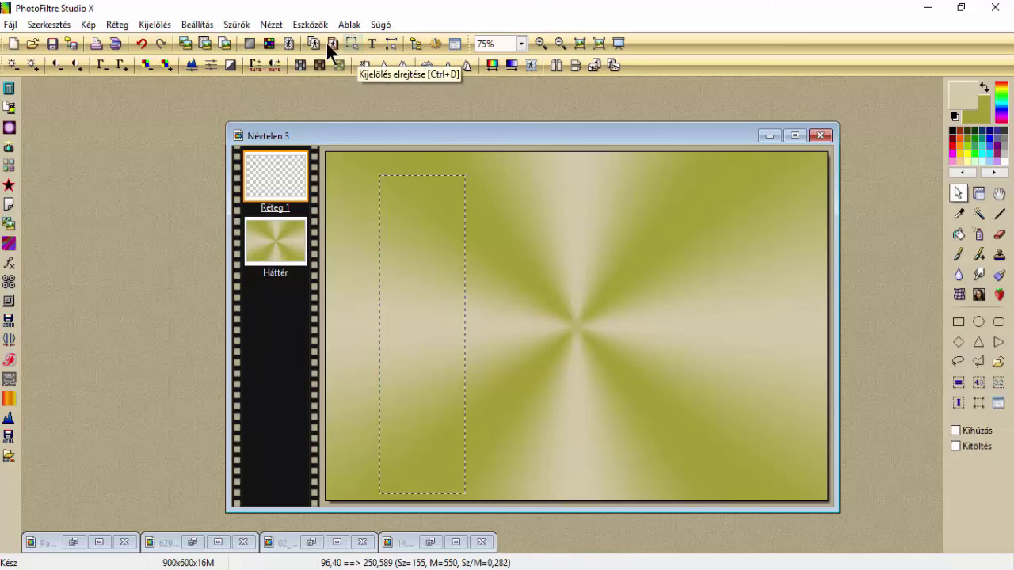
{"action": "left_click", "coordinate": [156, 25]}
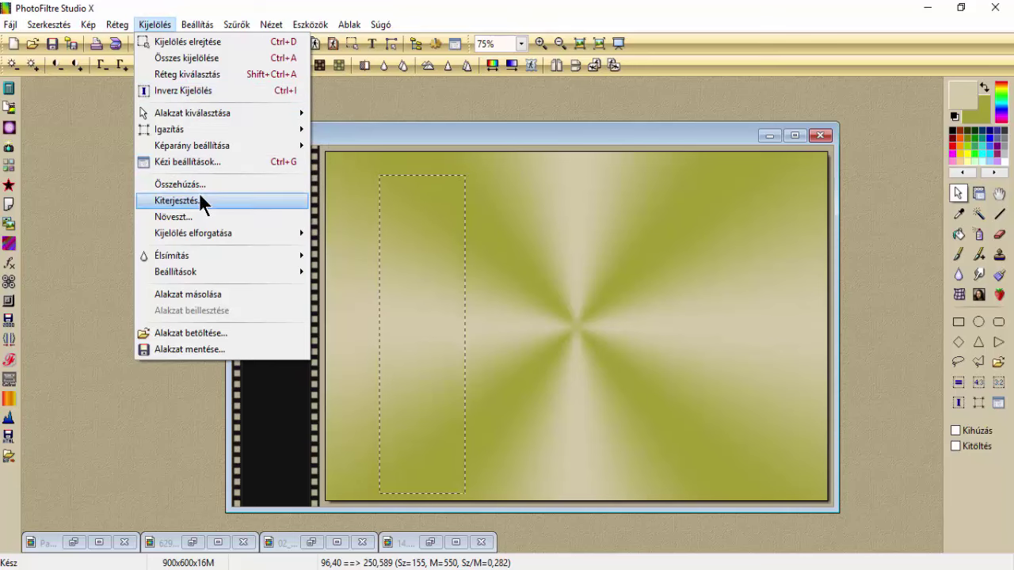
{"action": "left_click", "coordinate": [199, 216]}
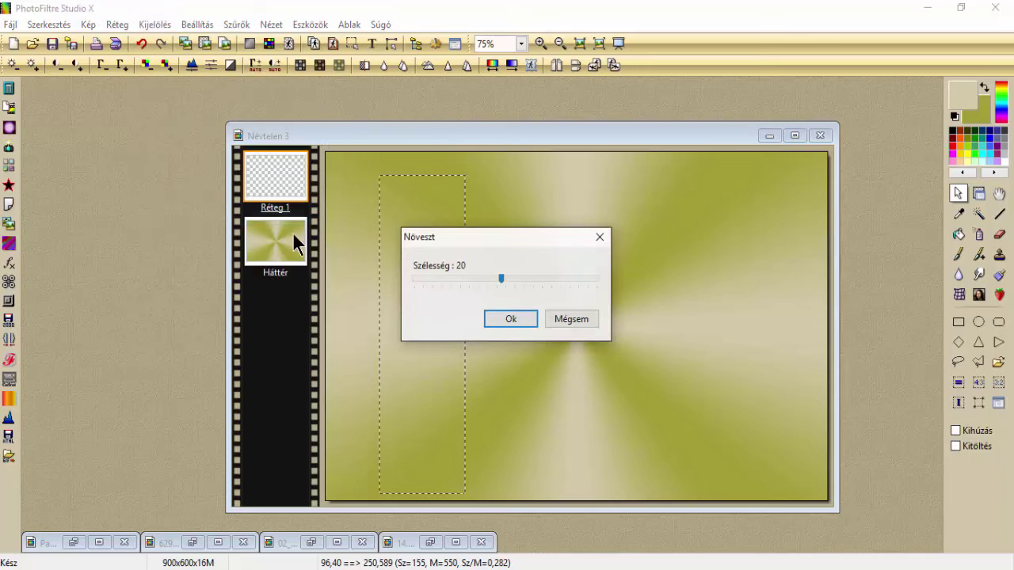
{"action": "left_click", "coordinate": [511, 317]}
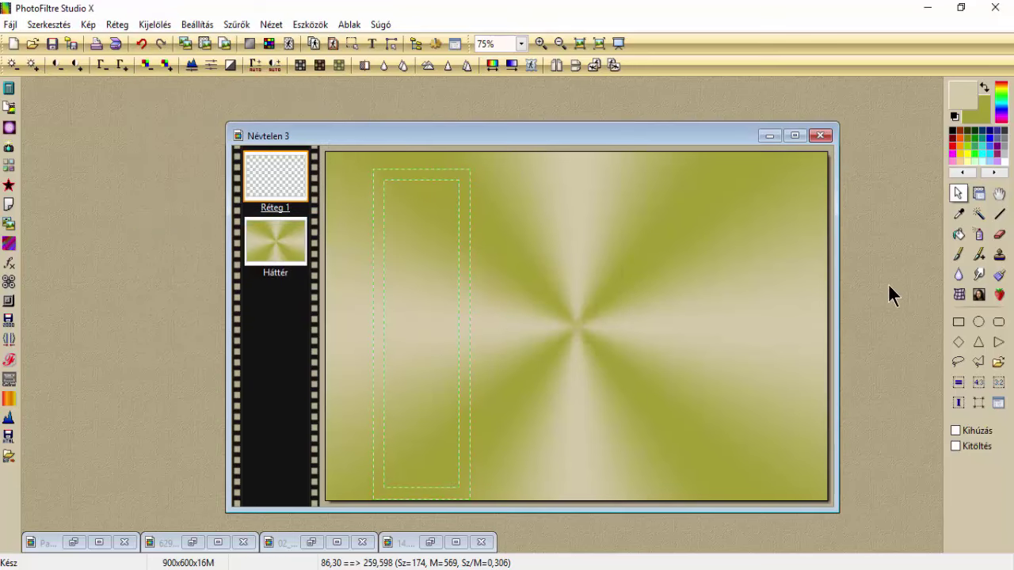
Fill the border selection with the beige foreground colour #D3CAA9 and apply the Merített papír texture to it
{"action": "left_click", "coordinate": [960, 236]}
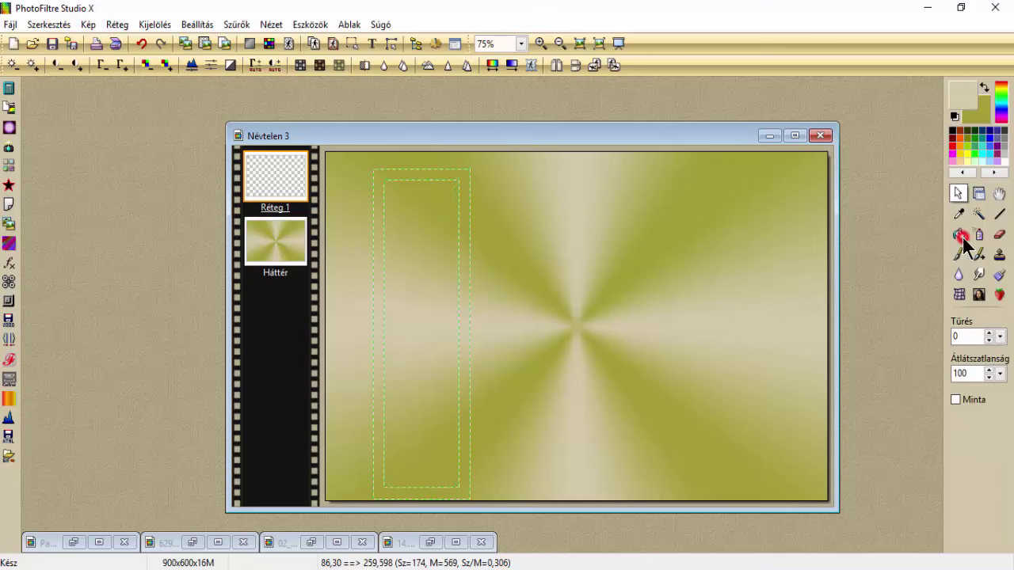
{"action": "left_click", "coordinate": [409, 174]}
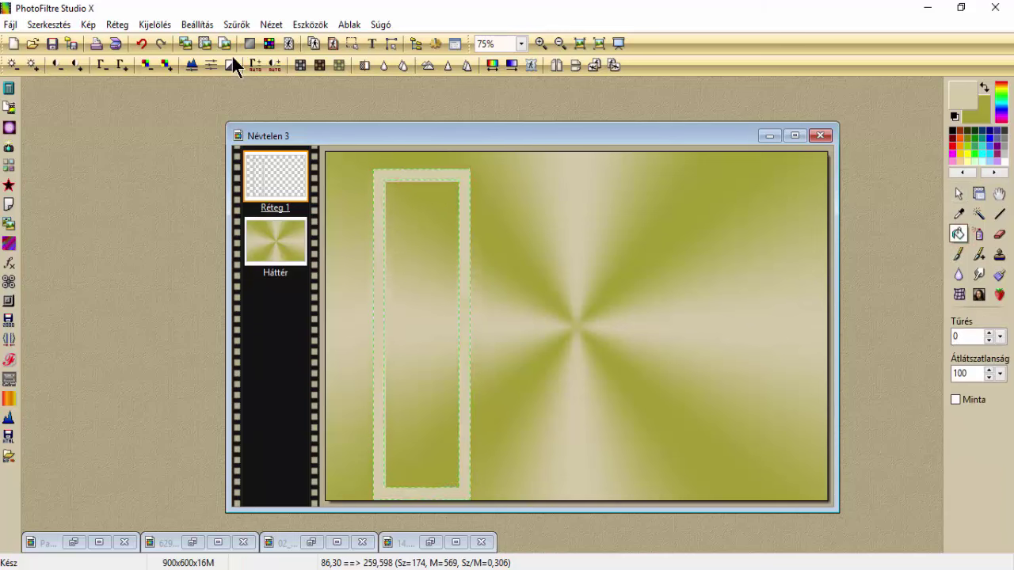
{"action": "left_click", "coordinate": [234, 25]}
{"action": "mouse_move", "coordinate": [268, 271]}
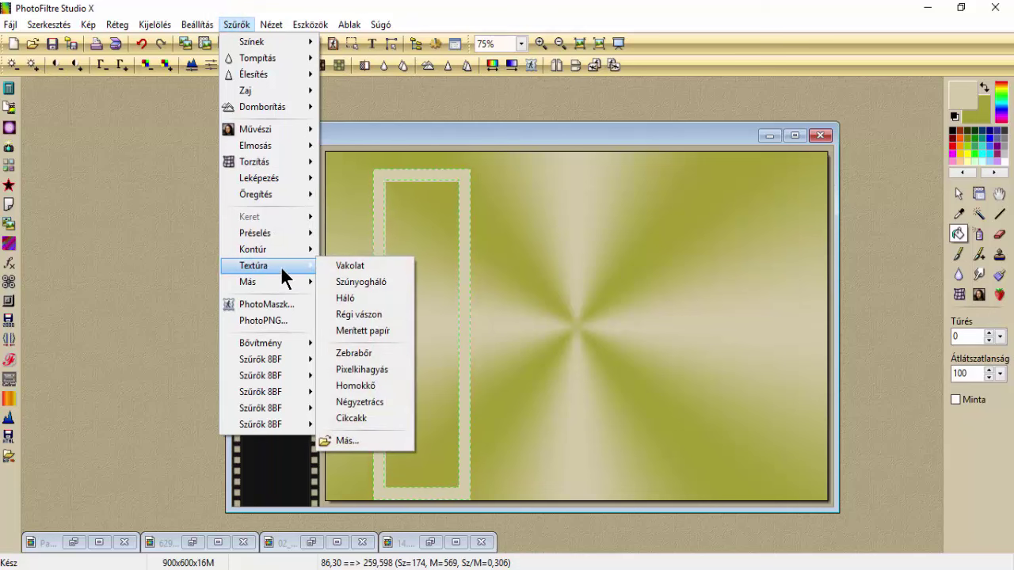
{"action": "left_click", "coordinate": [385, 334]}
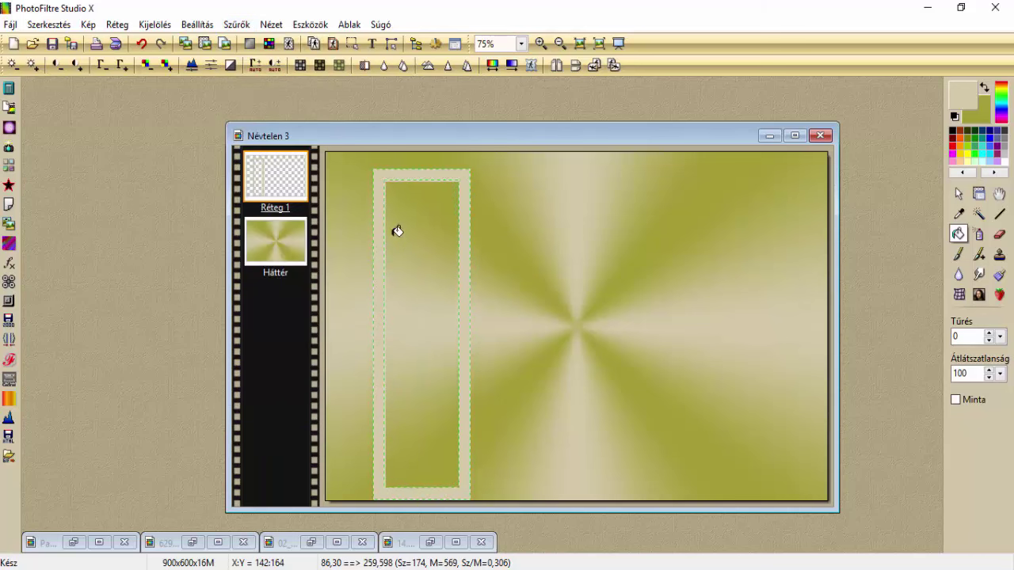
Apply Mikro kontraszt at 100% intensity and 12 pixel radius to the frame, and hide the selection
{"action": "left_click", "coordinate": [235, 25]}
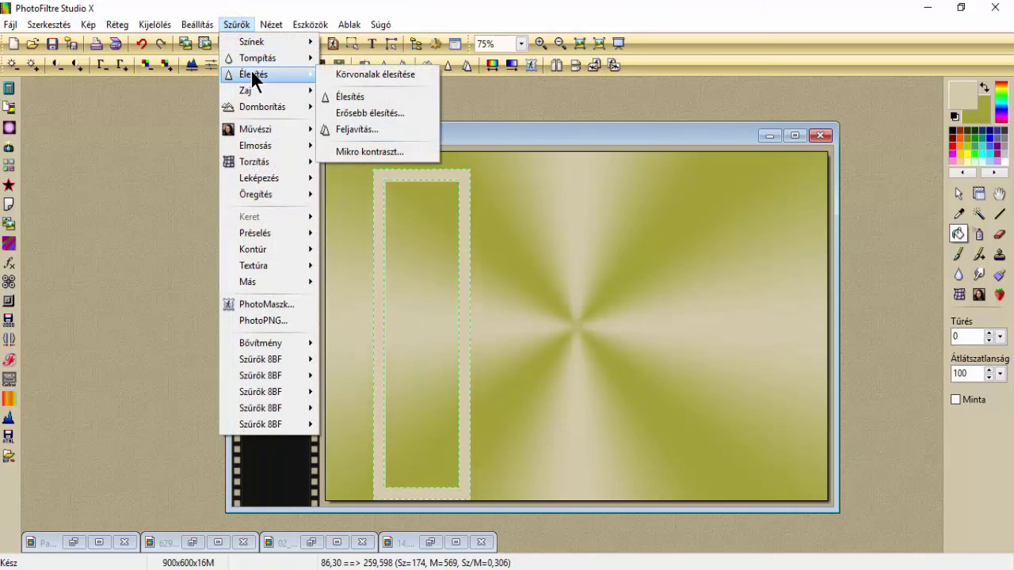
{"action": "mouse_move", "coordinate": [284, 74]}
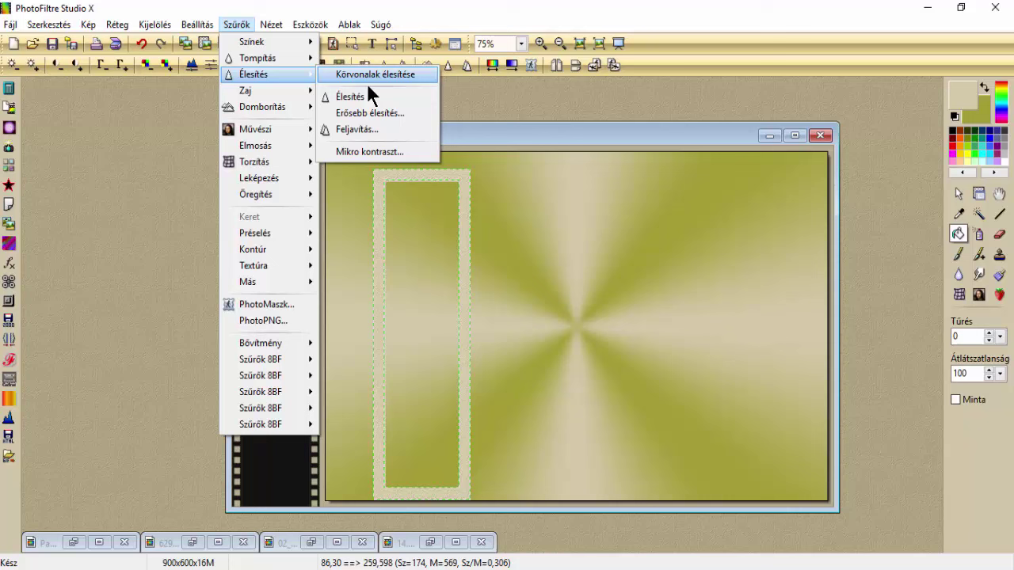
{"action": "left_click", "coordinate": [371, 150]}
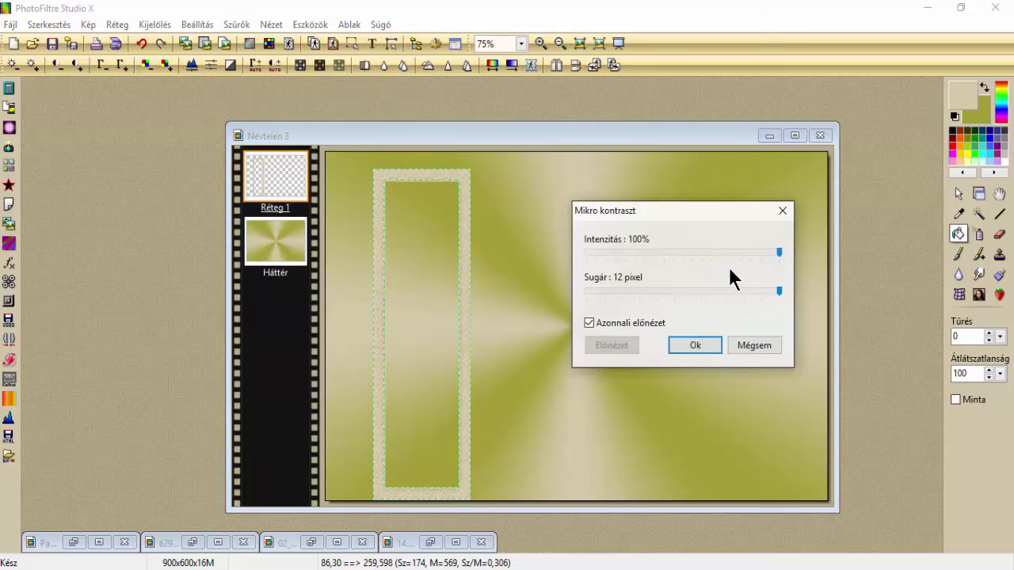
{"action": "left_click", "coordinate": [697, 344]}
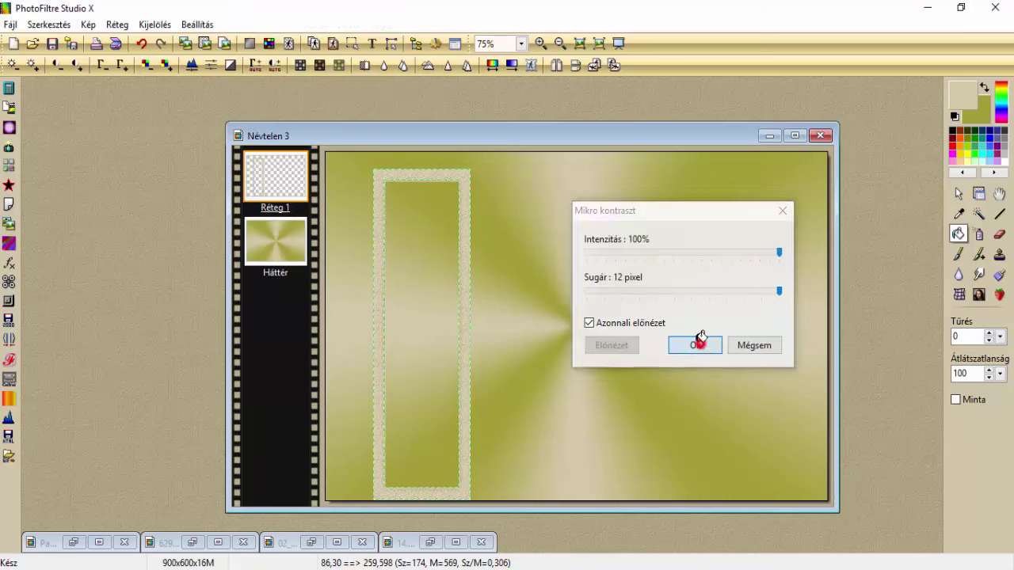
{"action": "left_click", "coordinate": [155, 24]}
{"action": "left_click", "coordinate": [161, 47]}
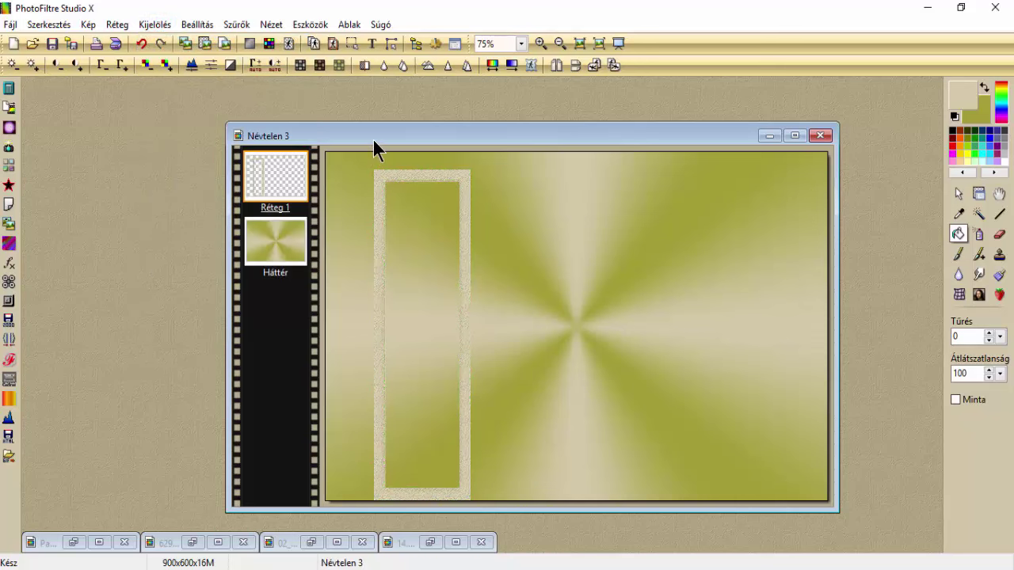
Move the frame layer slightly upward and distort it with the 02_01 curve (Görbe) along the vertical axis
{"action": "left_click", "coordinate": [979, 193]}
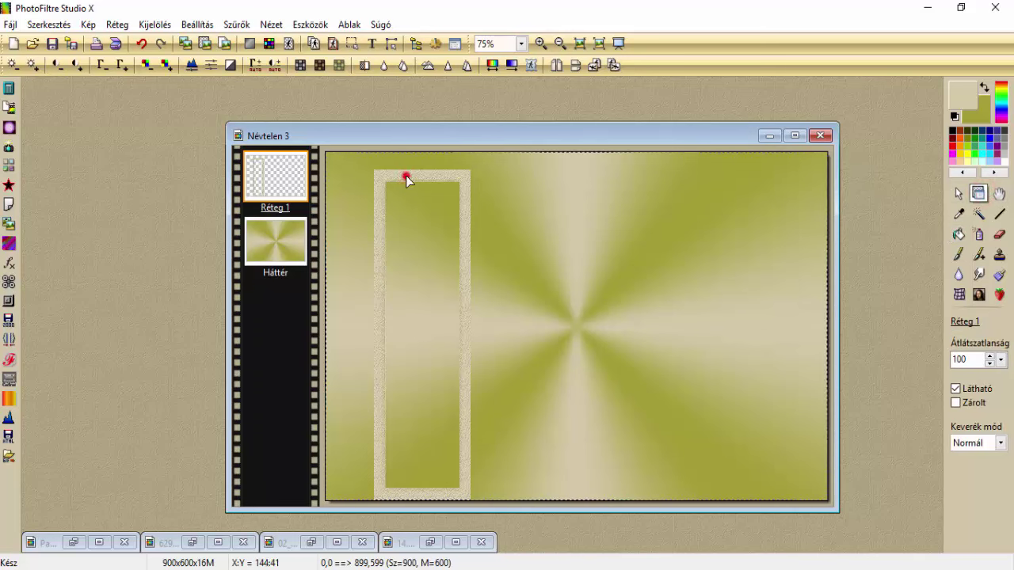
{"action": "left_click_drag", "start_coordinate": [406, 176], "coordinate": [403, 169]}
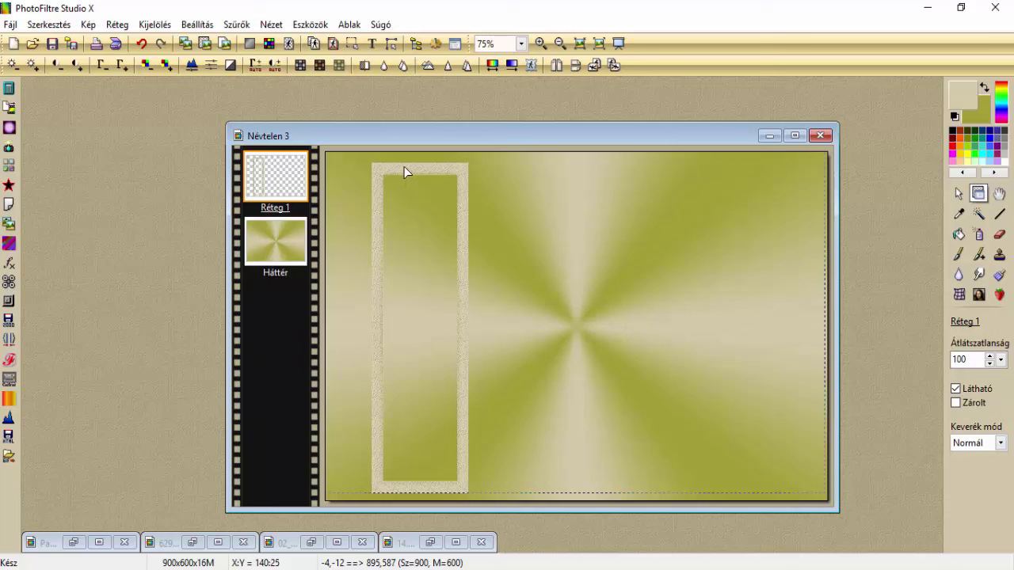
{"action": "left_click", "coordinate": [247, 26]}
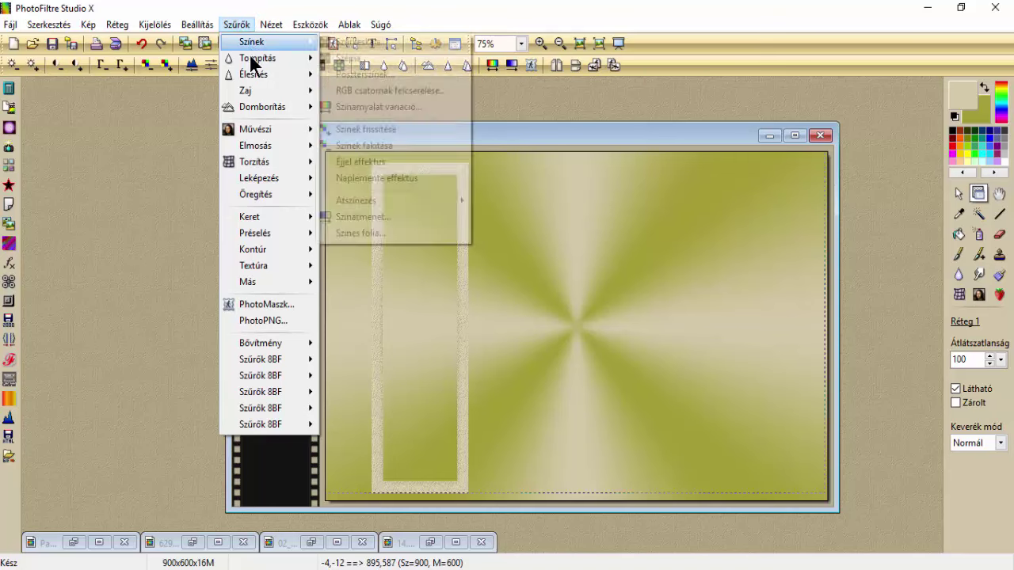
{"action": "mouse_move", "coordinate": [276, 165]}
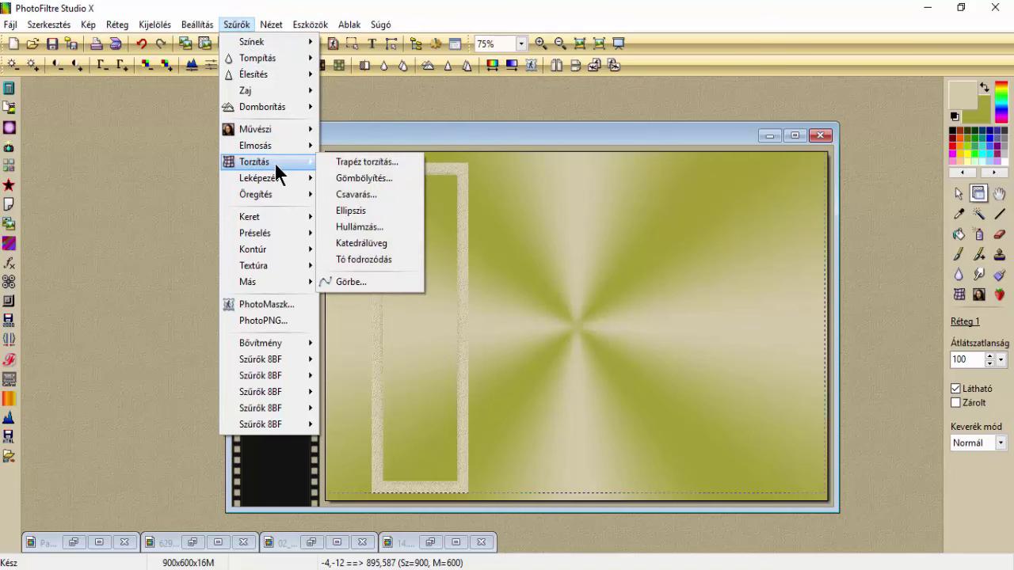
{"action": "left_click", "coordinate": [369, 281]}
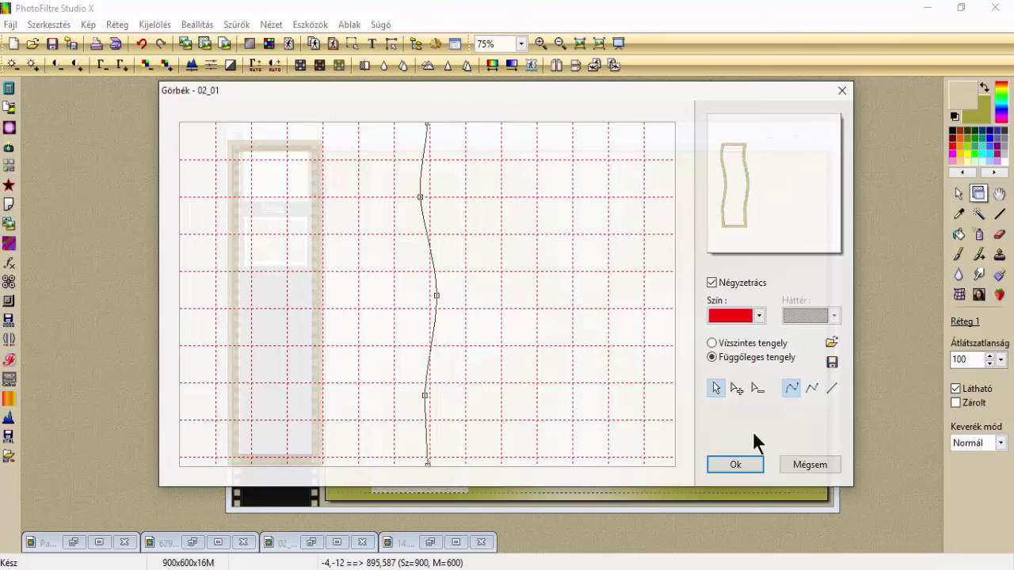
{"action": "left_click", "coordinate": [748, 461]}
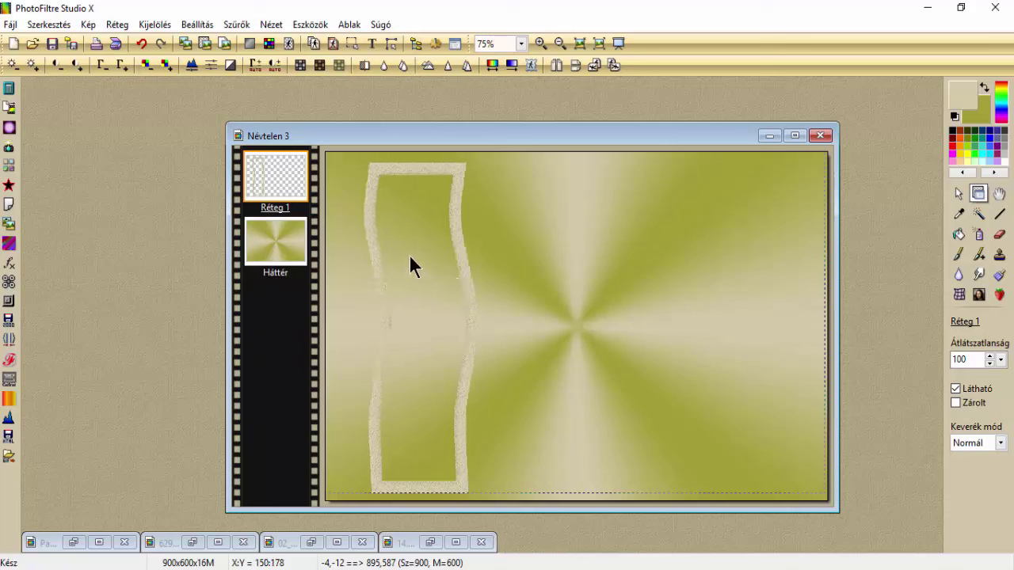
Duplicate the wavy frame layer and scale the copy down to 70% with a free transform
{"action": "right_click", "coordinate": [371, 236]}
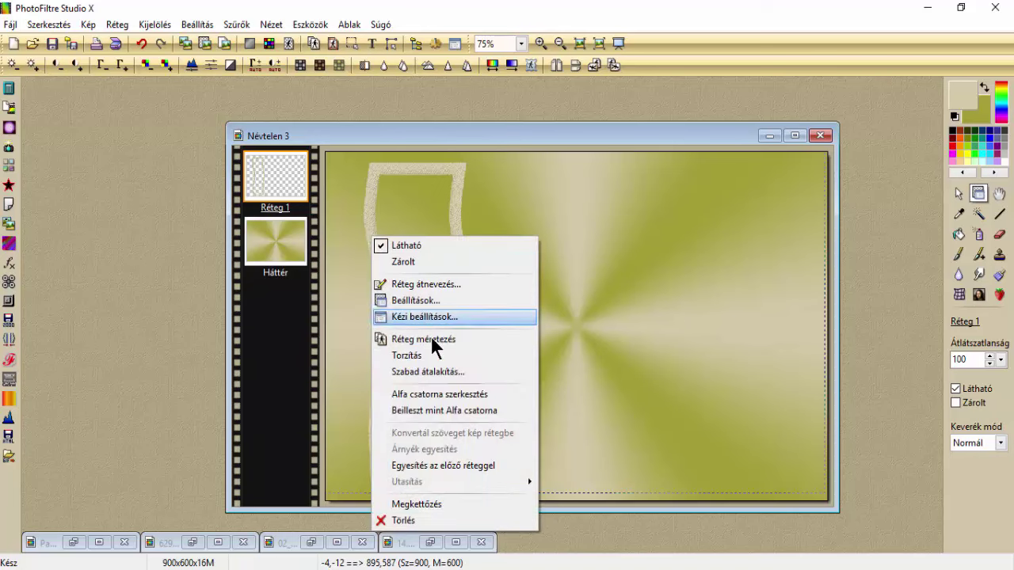
{"action": "left_click", "coordinate": [440, 505]}
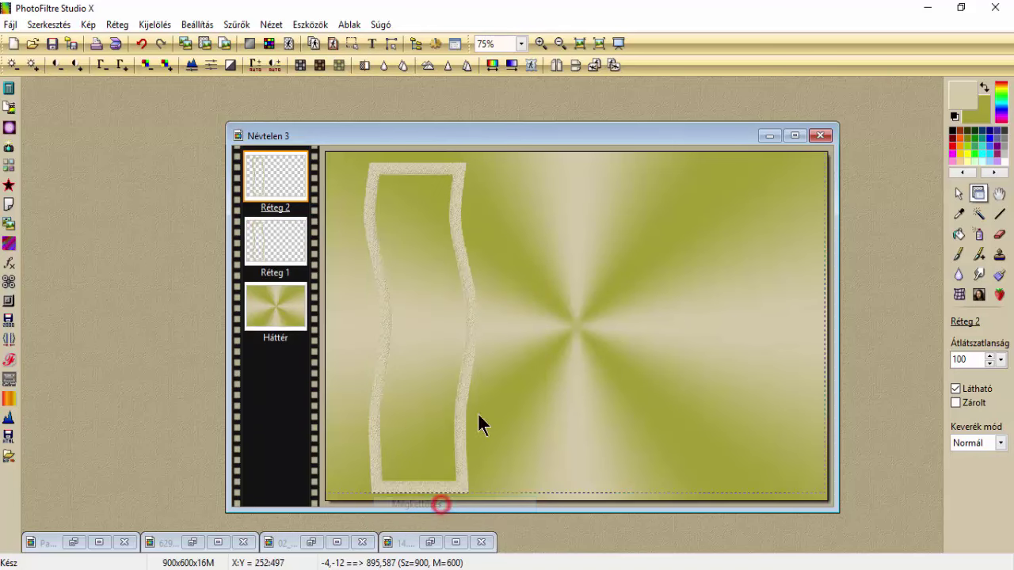
{"action": "right_click", "coordinate": [464, 258]}
{"action": "left_click", "coordinate": [524, 393]}
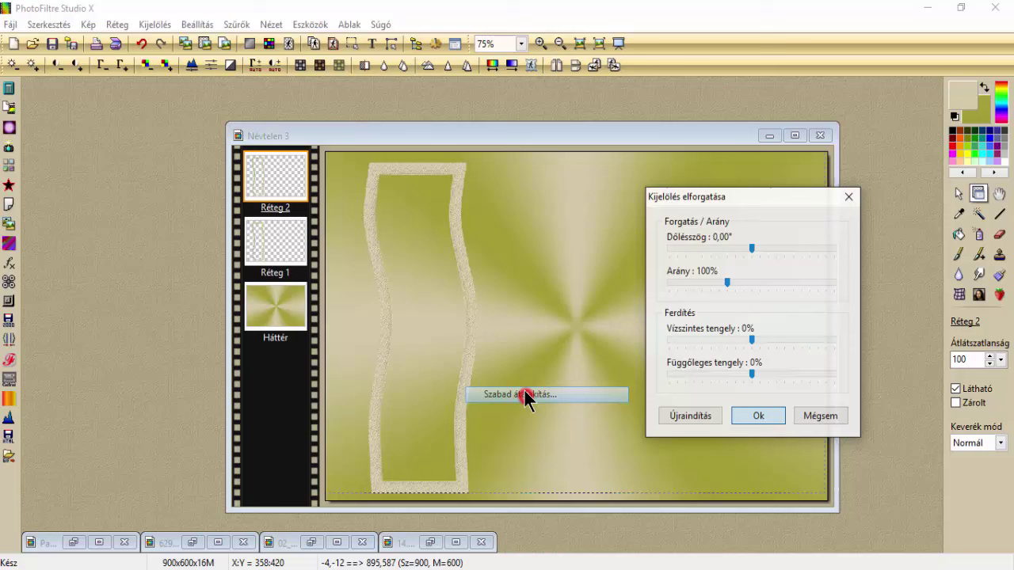
{"action": "left_click", "coordinate": [680, 282]}
{"action": "left_click", "coordinate": [681, 281]}
{"action": "left_click", "coordinate": [680, 282]}
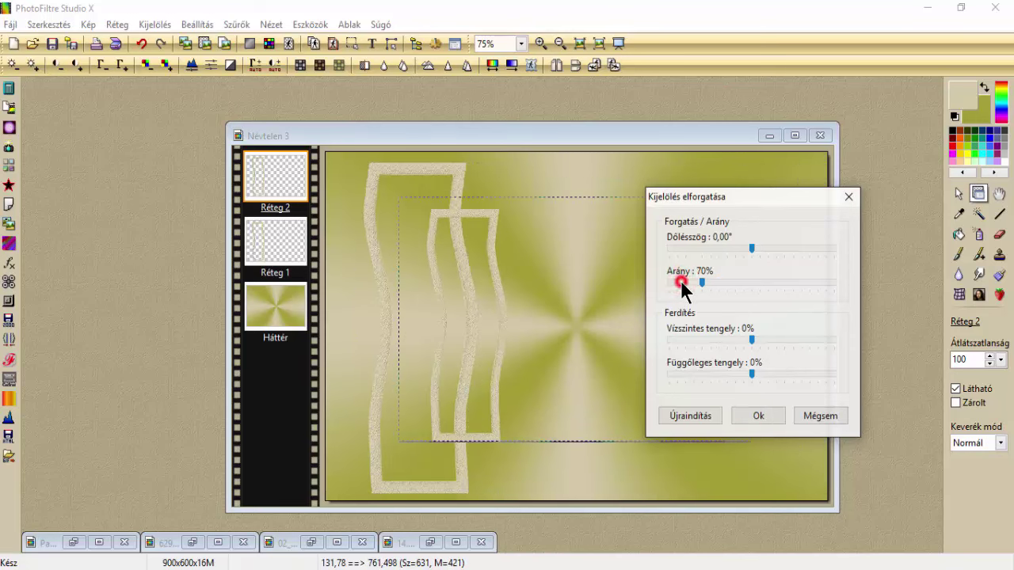
{"action": "left_click", "coordinate": [758, 416]}
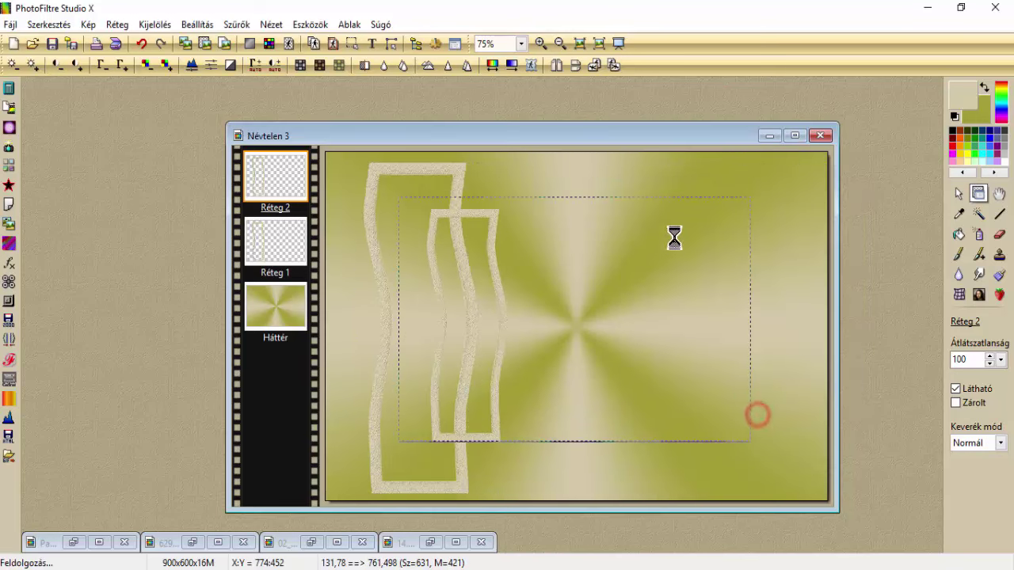
Rotate the smaller frame 90° clockwise and move it to the upper-right corner of the image
{"action": "left_click", "coordinate": [616, 68]}
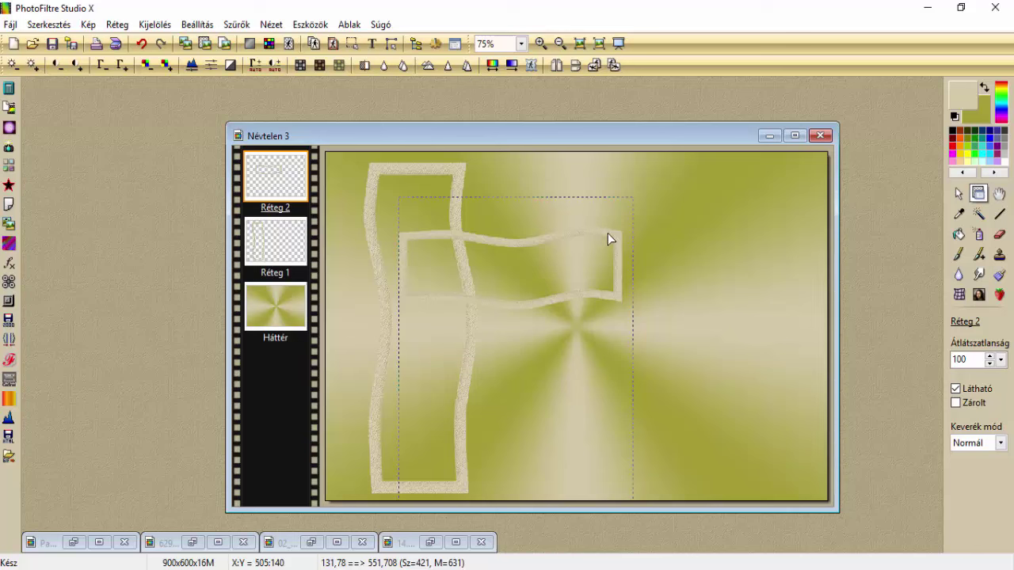
{"action": "left_click_drag", "start_coordinate": [608, 233], "coordinate": [806, 174]}
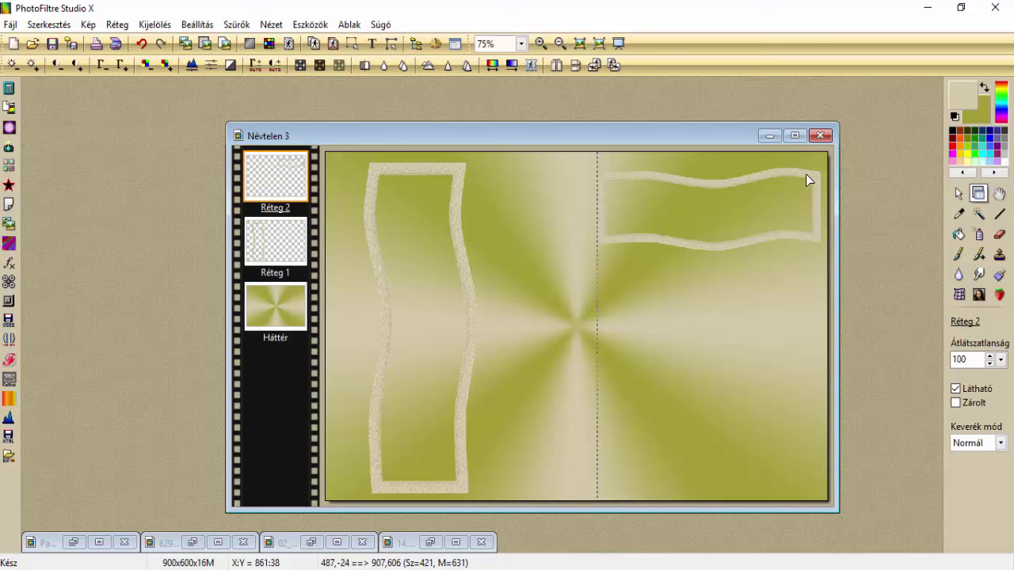
Duplicate the small horizontal frame, flip the copy horizontally and move it to the lower-right corner of the image
{"action": "right_click", "coordinate": [806, 175]}
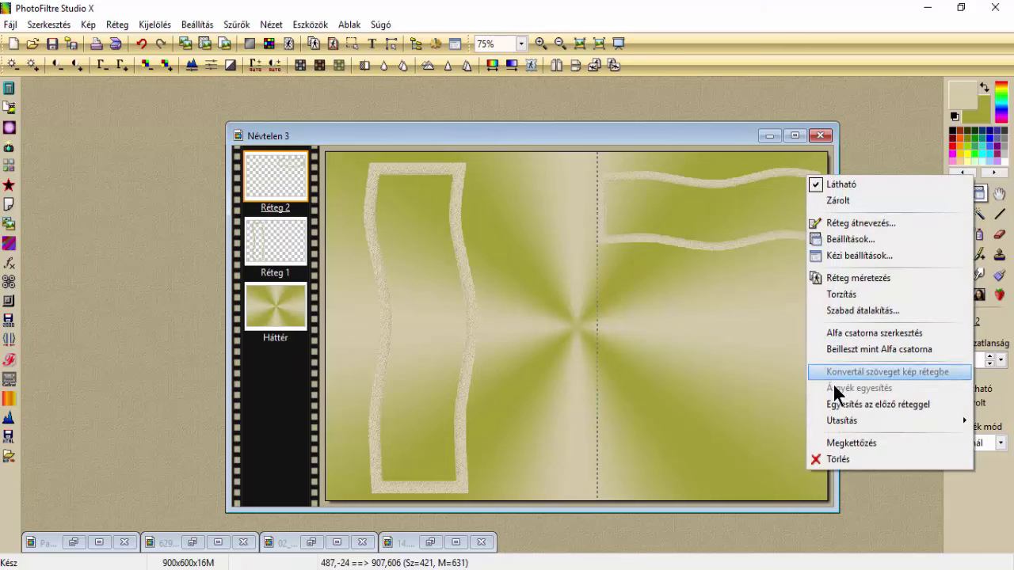
{"action": "left_click", "coordinate": [841, 444]}
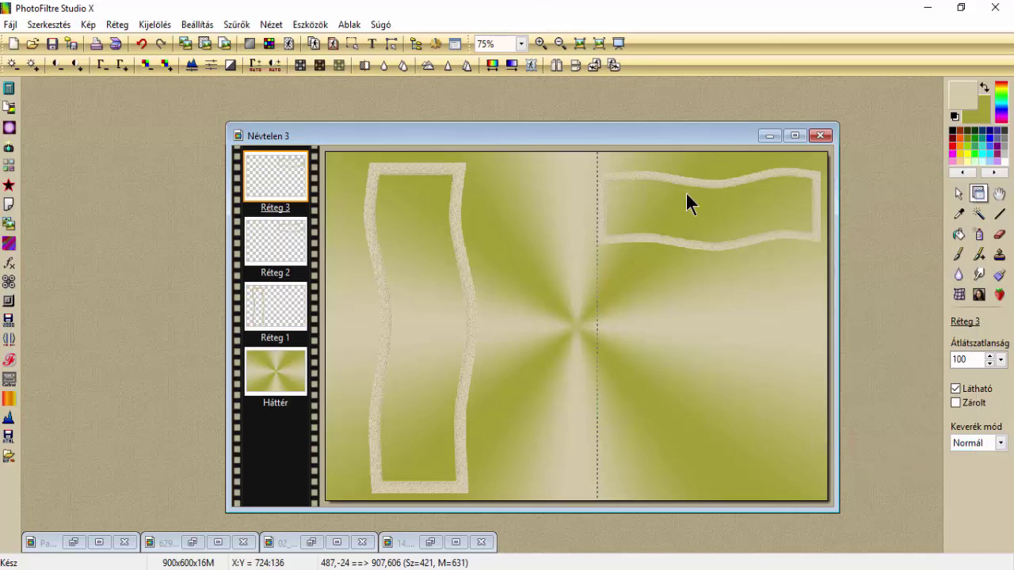
{"action": "left_click", "coordinate": [558, 66]}
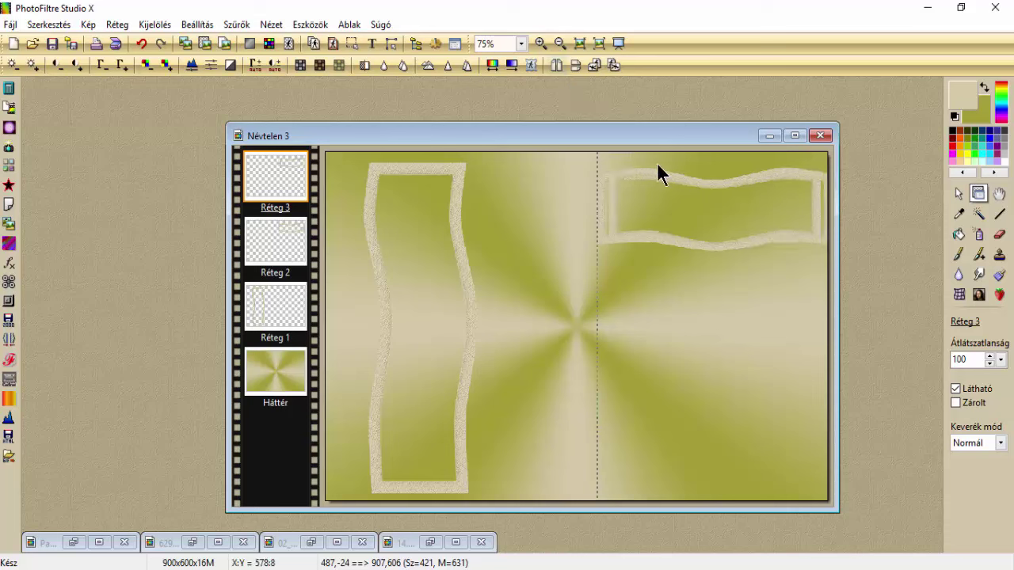
{"action": "left_click_drag", "start_coordinate": [707, 187], "coordinate": [701, 416]}
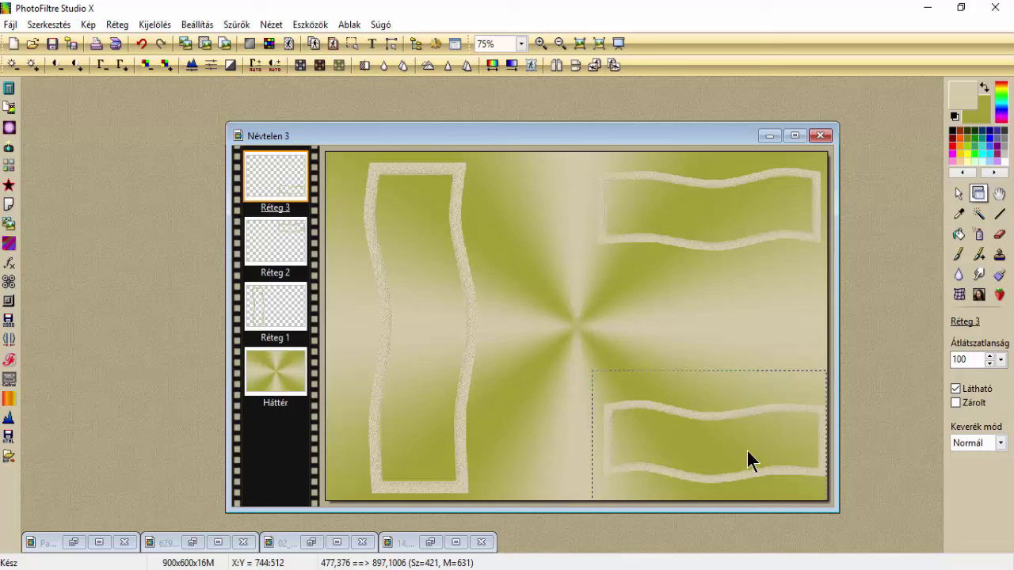
Merge the two small frame layers down into Réteg 1 with the tall frame
{"action": "right_click", "coordinate": [291, 167]}
{"action": "left_click", "coordinate": [379, 393]}
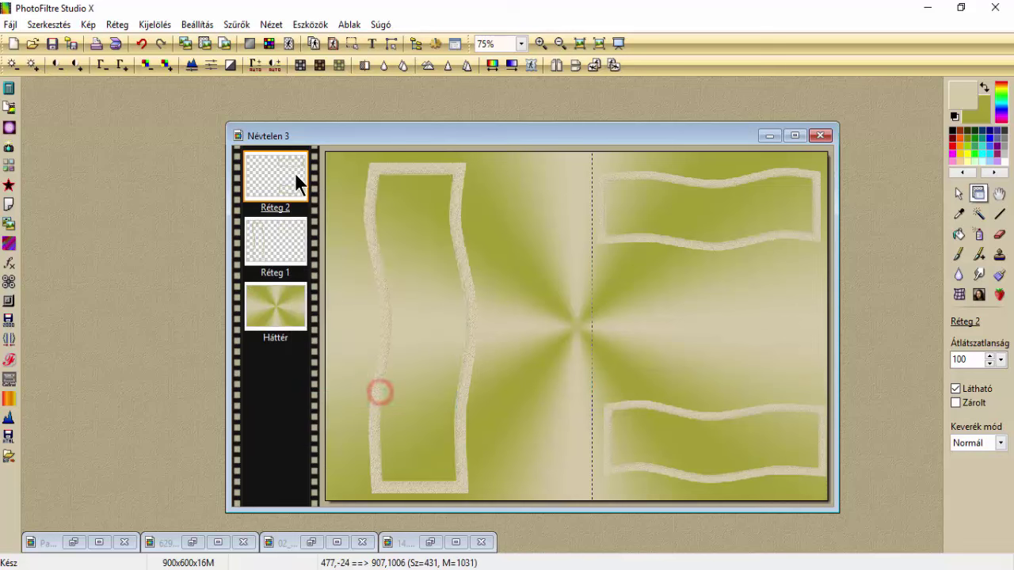
{"action": "right_click", "coordinate": [297, 184]}
{"action": "left_click", "coordinate": [370, 402]}
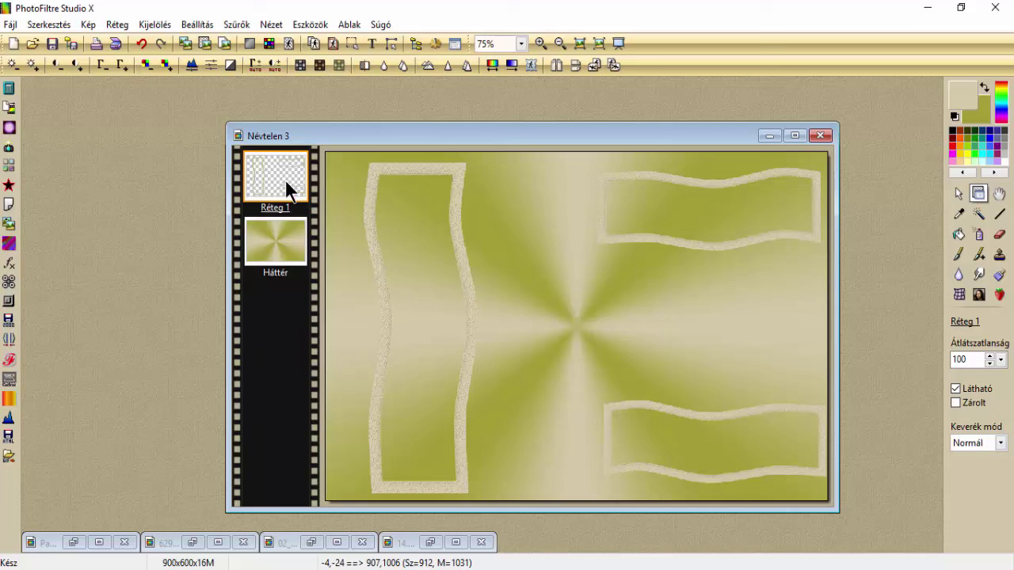
Add a black Élsimított shadow to the merged frames with X and Y offsets of 5, 50% opacity and radius 10
{"action": "right_click", "coordinate": [378, 168]}
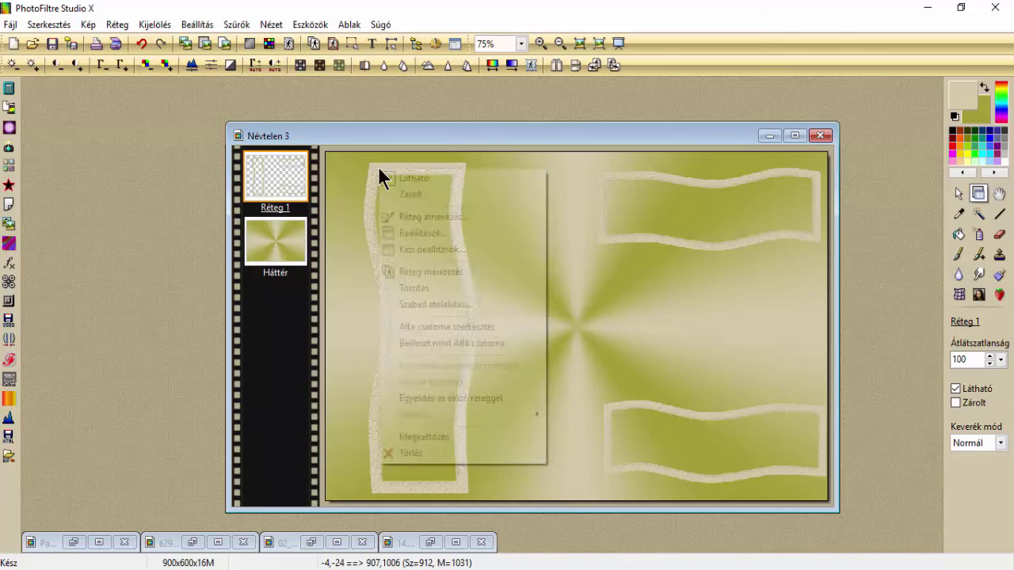
{"action": "left_click", "coordinate": [422, 236]}
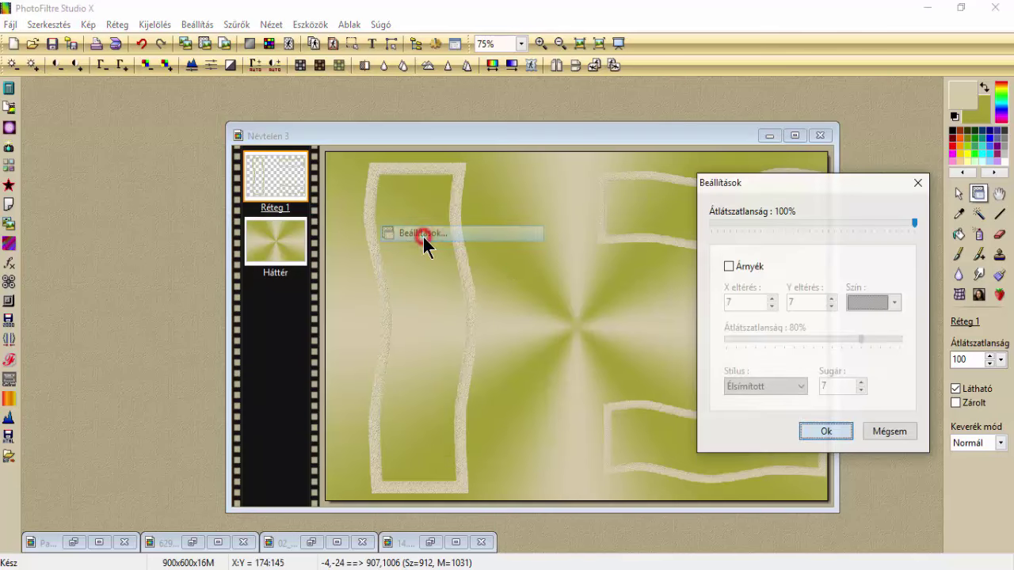
{"action": "left_click", "coordinate": [730, 266]}
{"action": "left_click_drag", "start_coordinate": [814, 183], "coordinate": [637, 193]}
{"action": "double_click", "coordinate": [568, 312]}
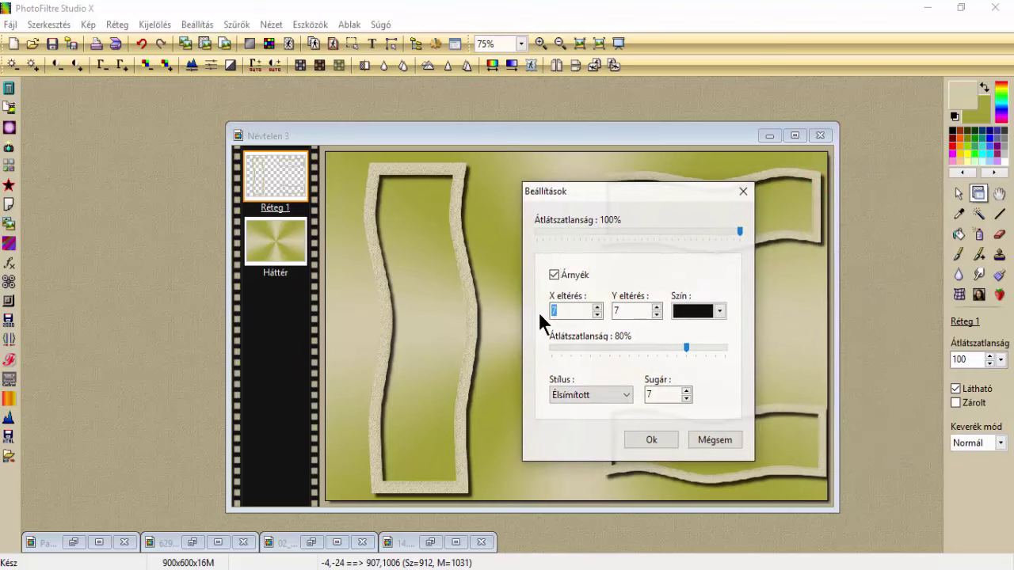
{"action": "type", "text": "5"}
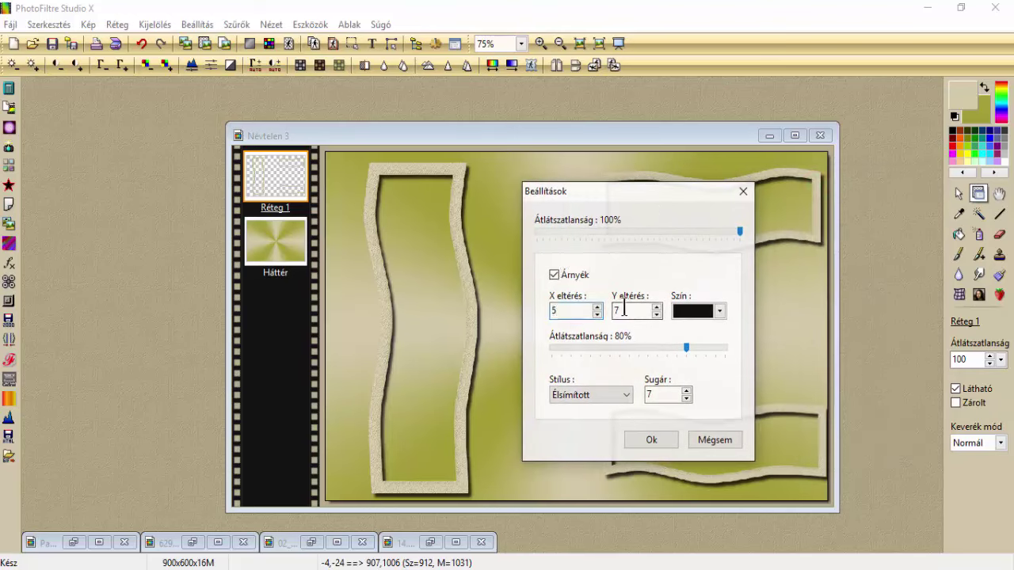
{"action": "double_click", "coordinate": [622, 311]}
{"action": "type", "text": "5"}
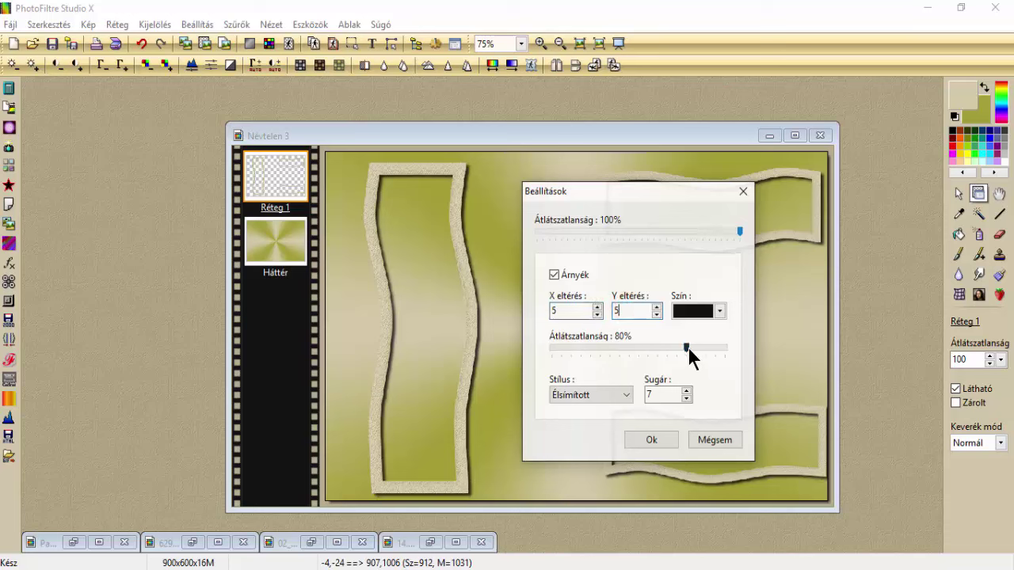
{"action": "left_click_drag", "start_coordinate": [686, 347], "coordinate": [625, 346]}
{"action": "double_click", "coordinate": [652, 395]}
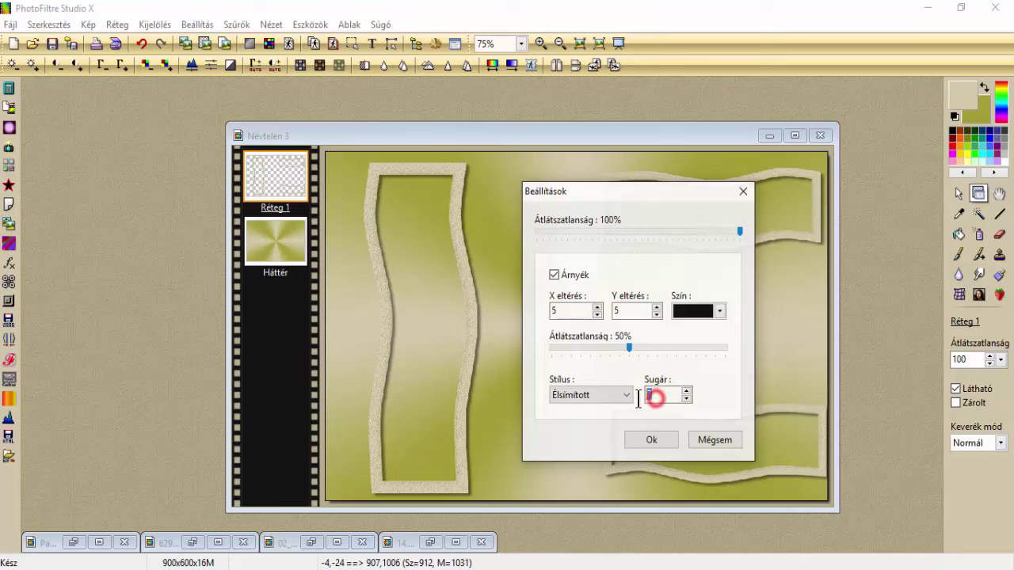
{"action": "type", "text": "10"}
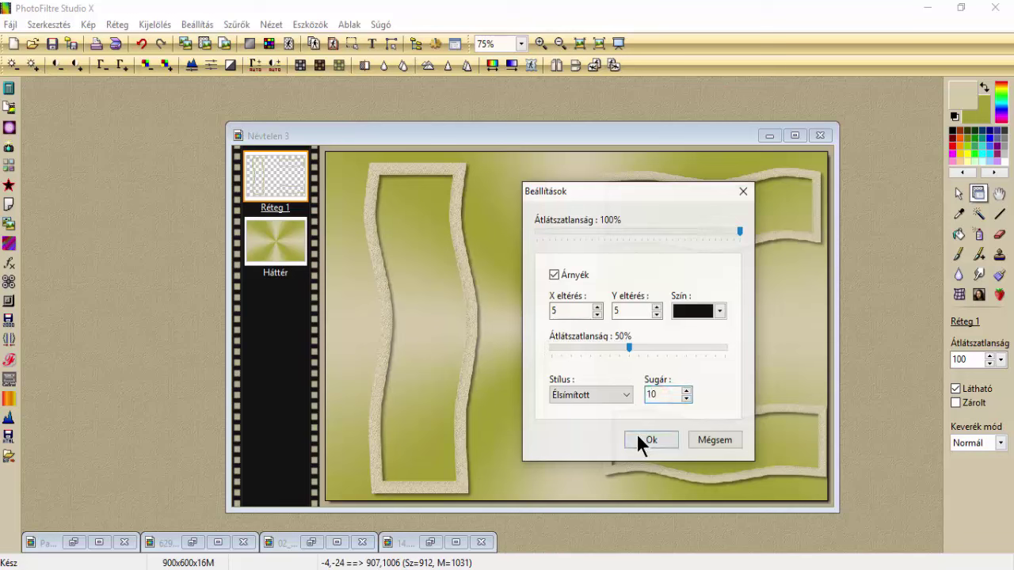
{"action": "left_click", "coordinate": [638, 435]}
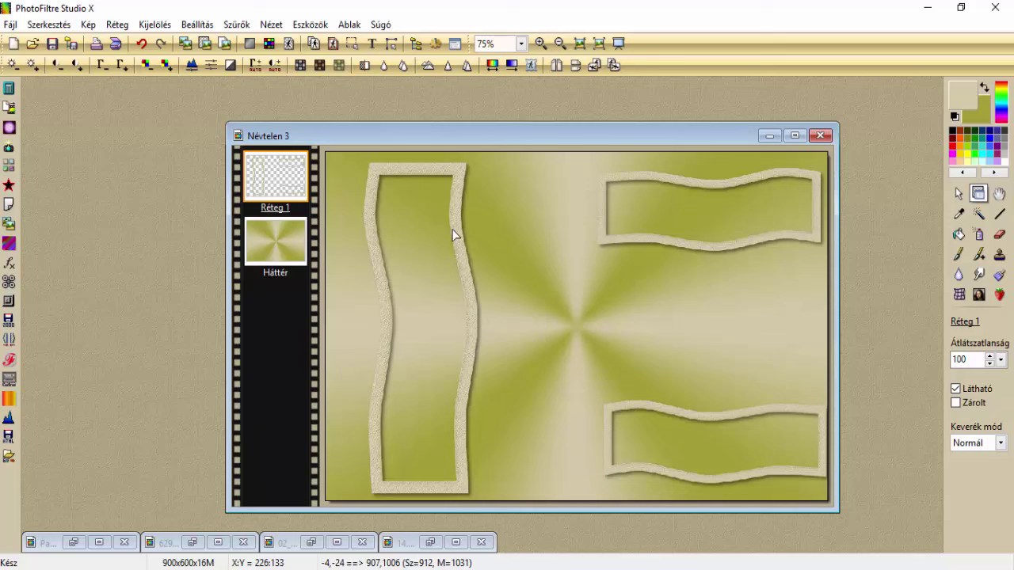
Merge the shadow into the frame layer and shift the layer slightly left so the frames clear the image's right edge
{"action": "right_click", "coordinate": [454, 234]}
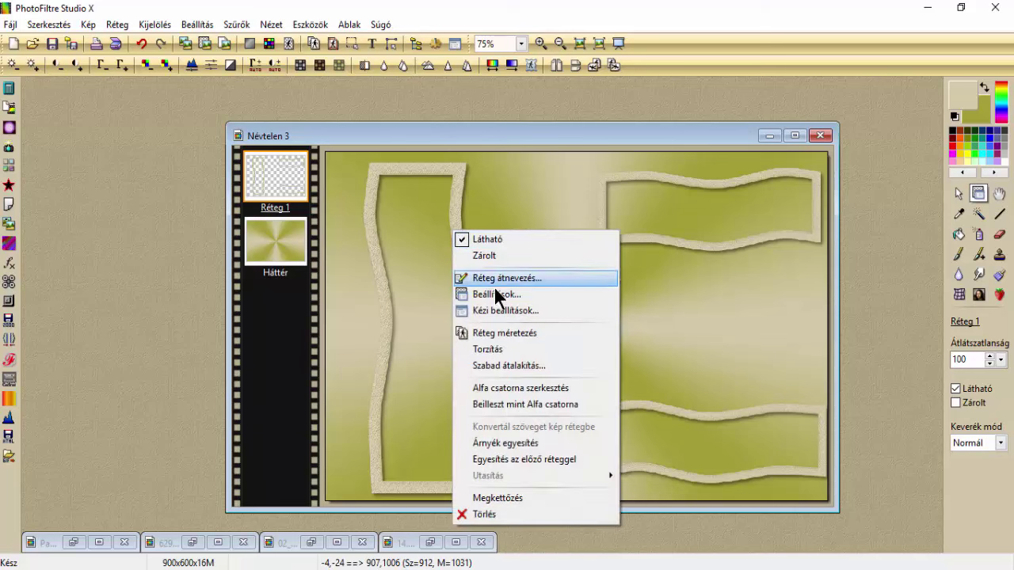
{"action": "left_click", "coordinate": [519, 443]}
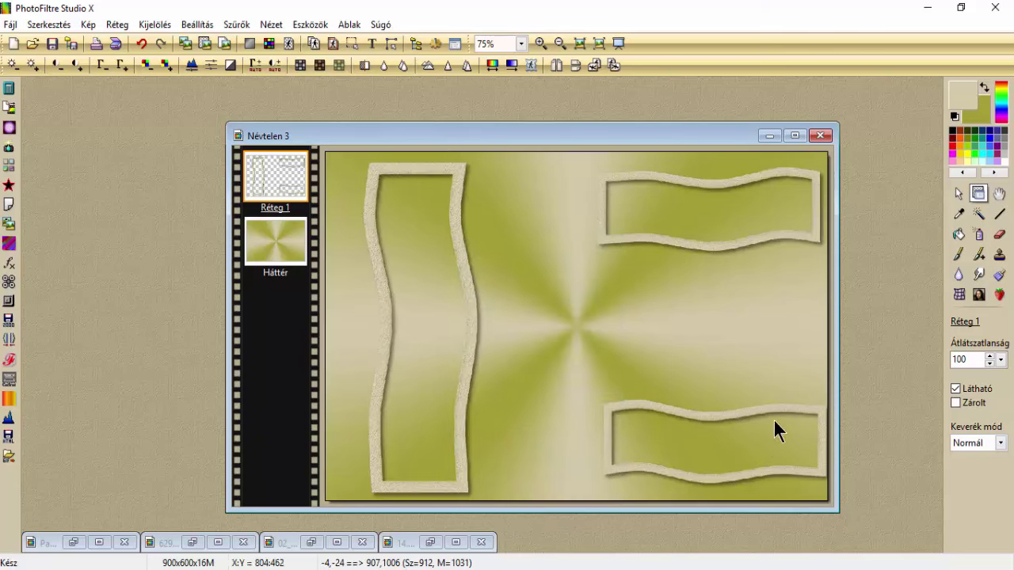
{"action": "left_click_drag", "start_coordinate": [774, 410], "coordinate": [766, 409]}
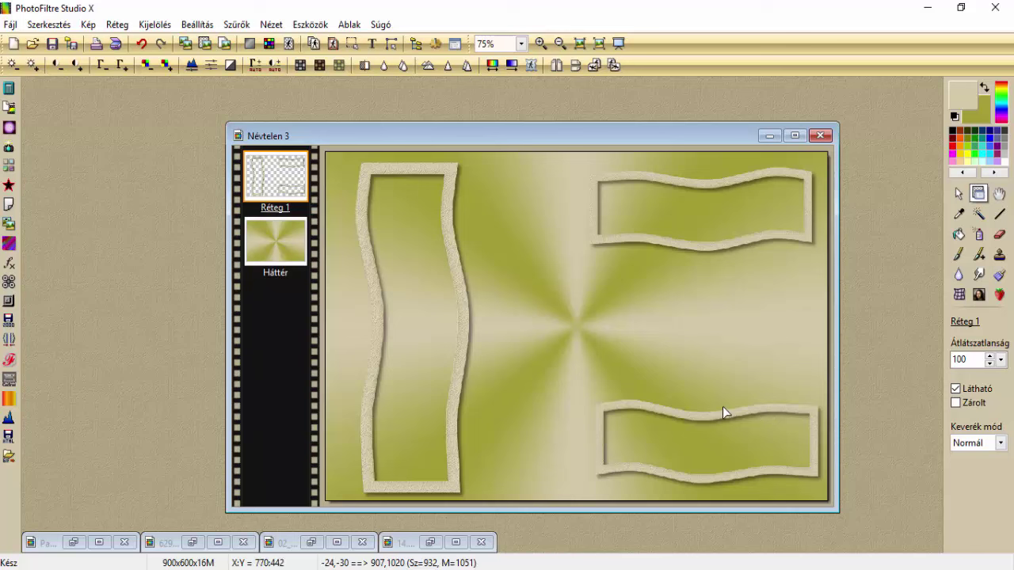
Add a second black Élsimított shadow to the frames with X and Y offsets of -5, 50% opacity and radius 10, and merge it into Réteg 1
{"action": "right_click", "coordinate": [458, 280]}
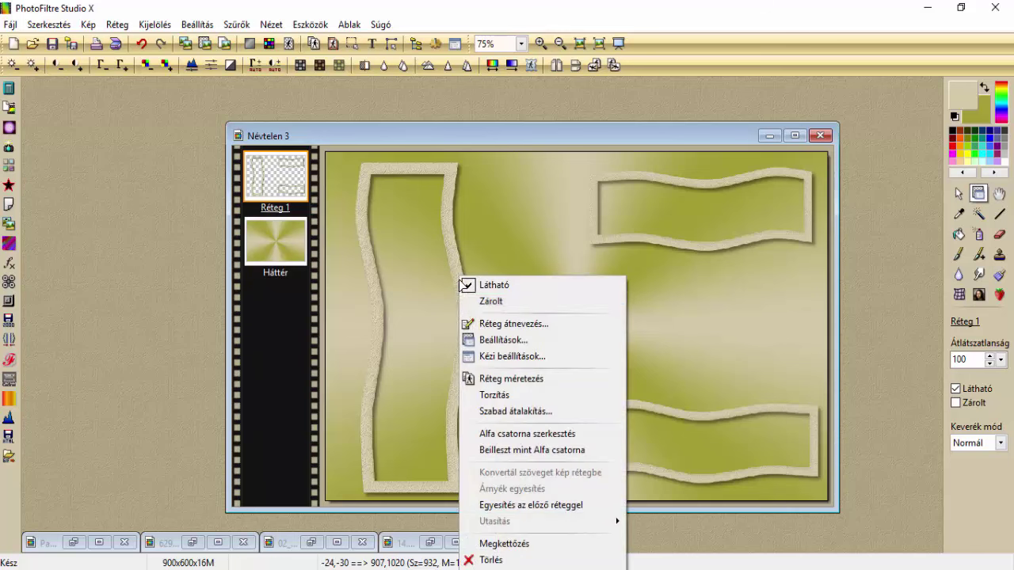
{"action": "left_click", "coordinate": [487, 340]}
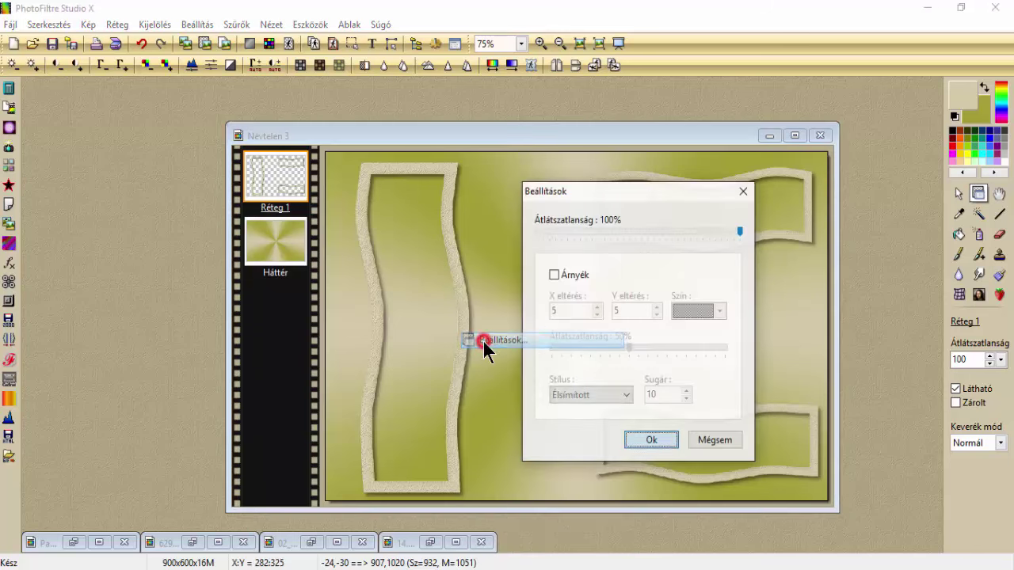
{"action": "left_click", "coordinate": [553, 274]}
{"action": "left_click", "coordinate": [554, 311]}
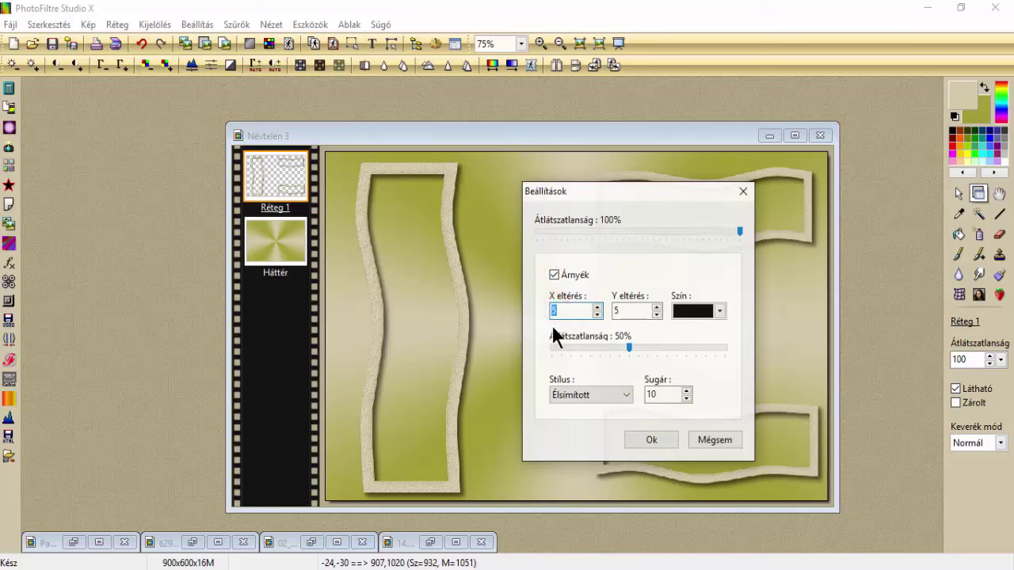
{"action": "type", "text": "-5"}
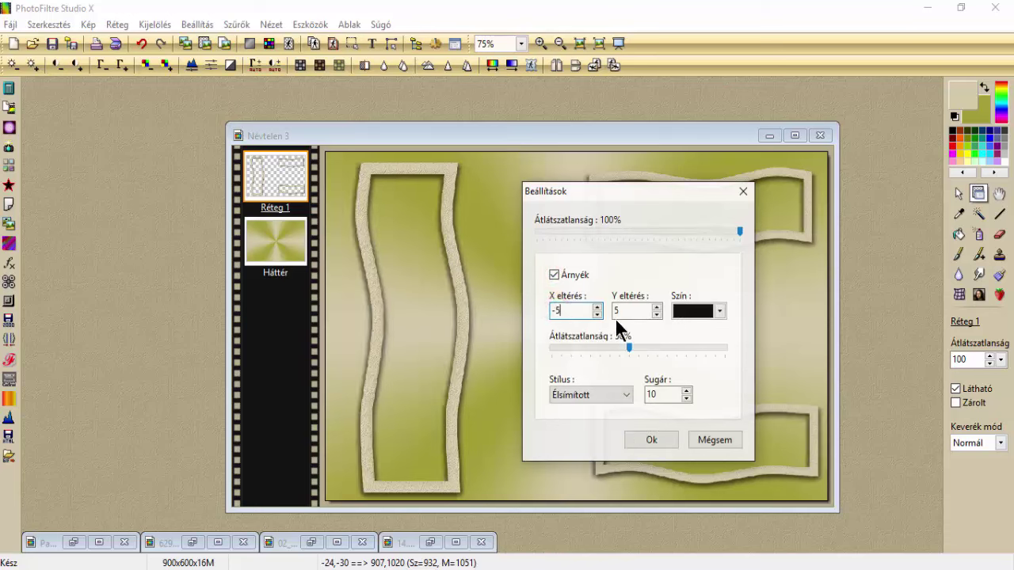
{"action": "left_click", "coordinate": [618, 310]}
{"action": "type", "text": "-5"}
{"action": "left_click", "coordinate": [648, 440]}
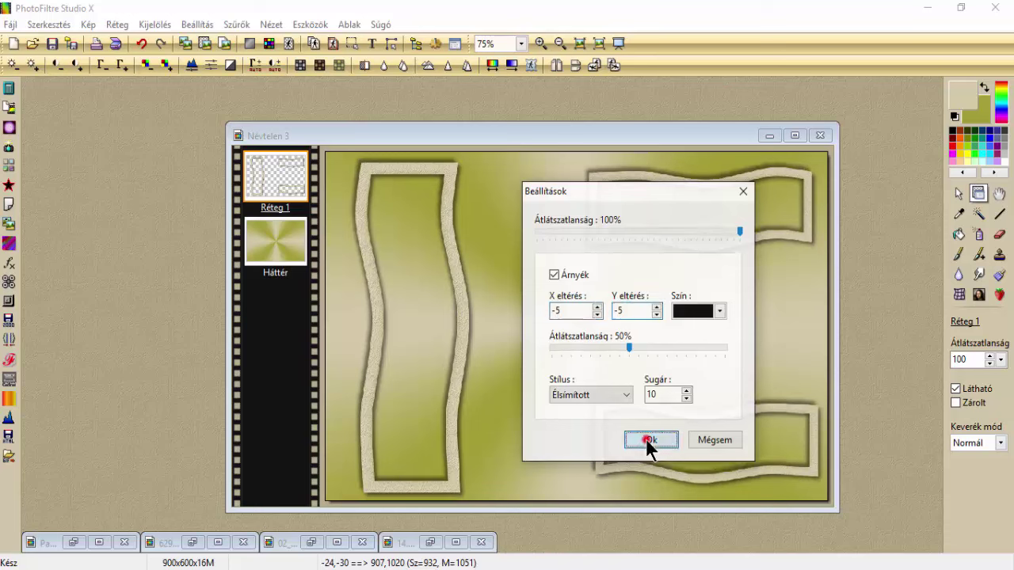
{"action": "right_click", "coordinate": [465, 326]}
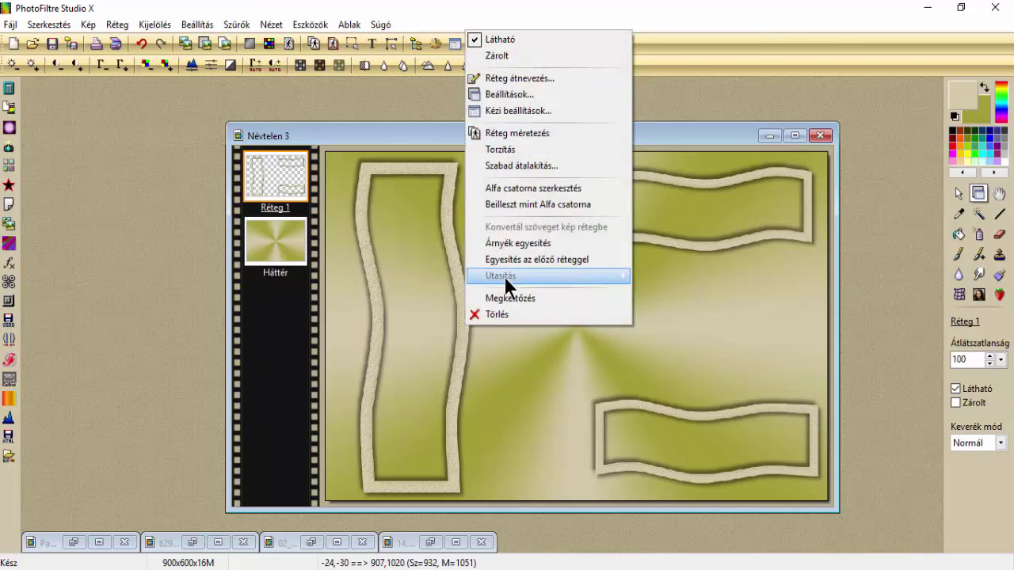
{"action": "left_click", "coordinate": [507, 242]}
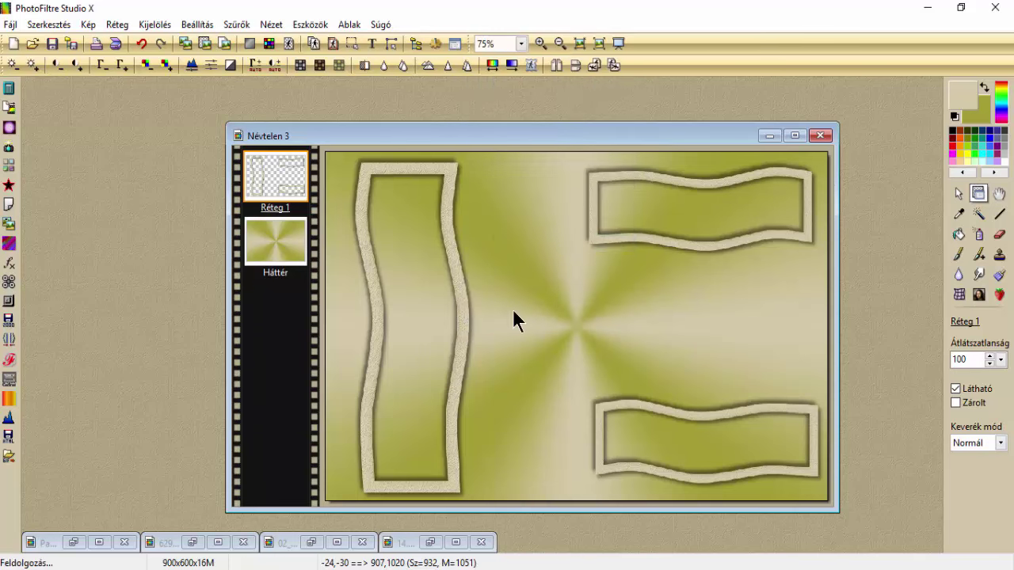
Add a new empty layer directly above the Háttér background, beneath the frames
{"action": "left_click", "coordinate": [289, 259]}
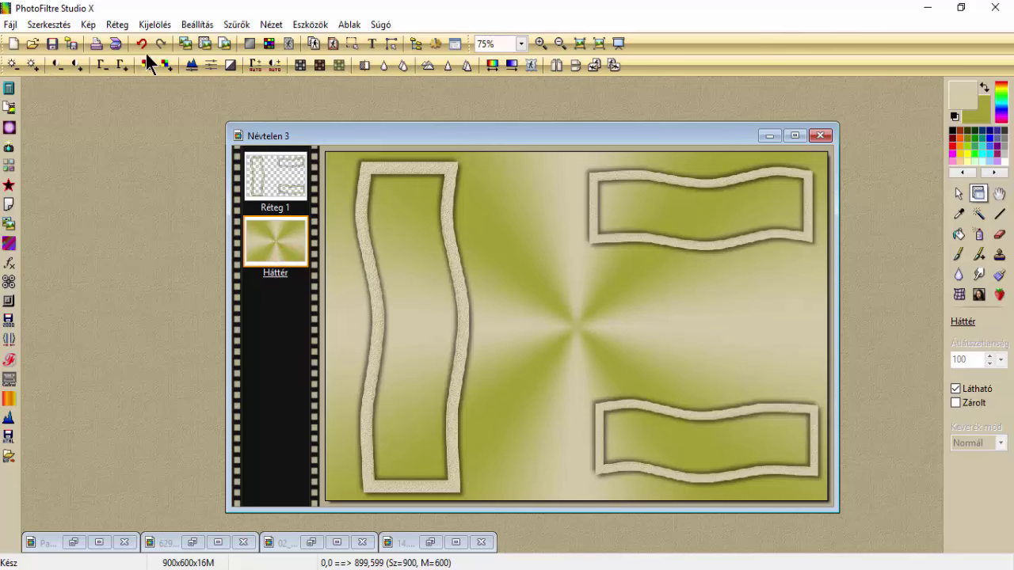
{"action": "left_click", "coordinate": [117, 24]}
{"action": "mouse_move", "coordinate": [272, 43]}
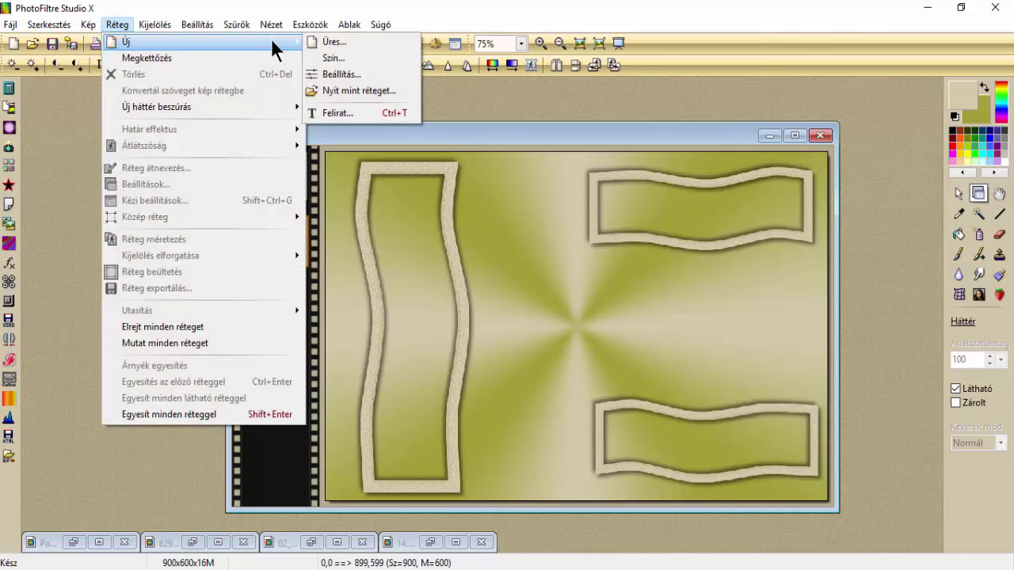
{"action": "left_click", "coordinate": [317, 41]}
{"action": "left_click", "coordinate": [656, 479]}
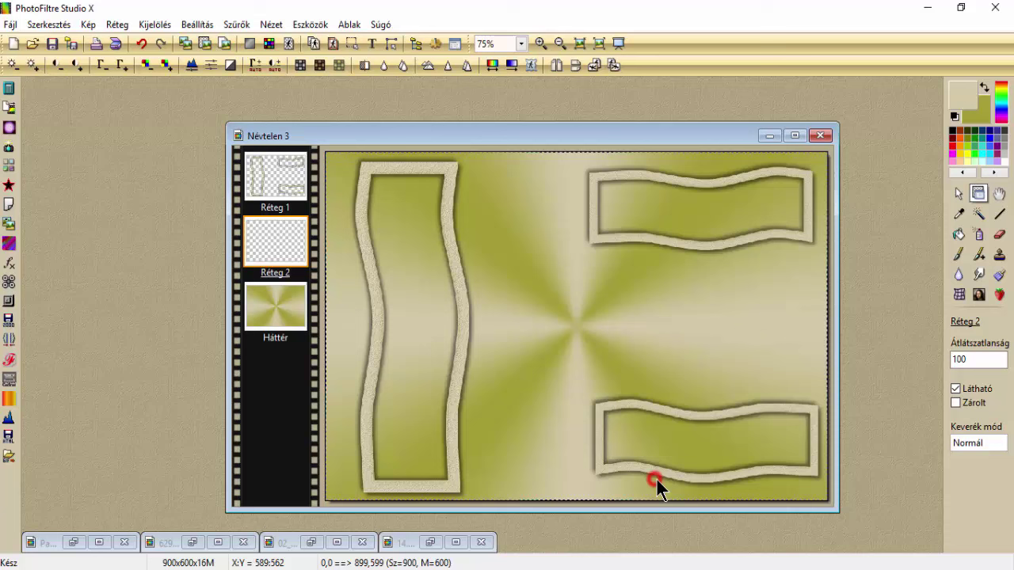
Fill Réteg 2 with the olive background colour and apply the stretched PhotoMaszk MASK-MD-053.png at 100 opacity with Átlátszóság colour handling
{"action": "left_click", "coordinate": [958, 236]}
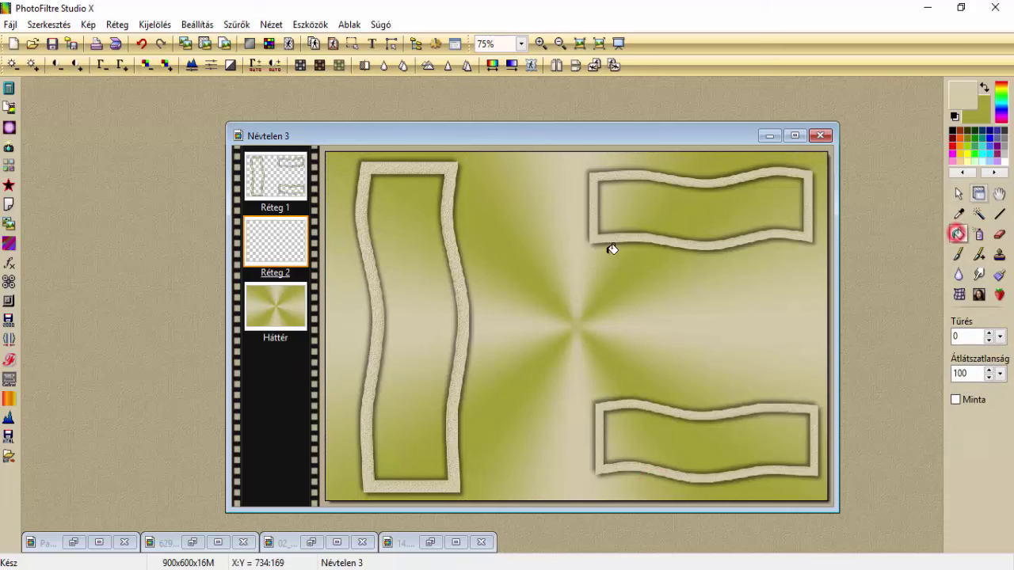
{"action": "left_click", "coordinate": [559, 256]}
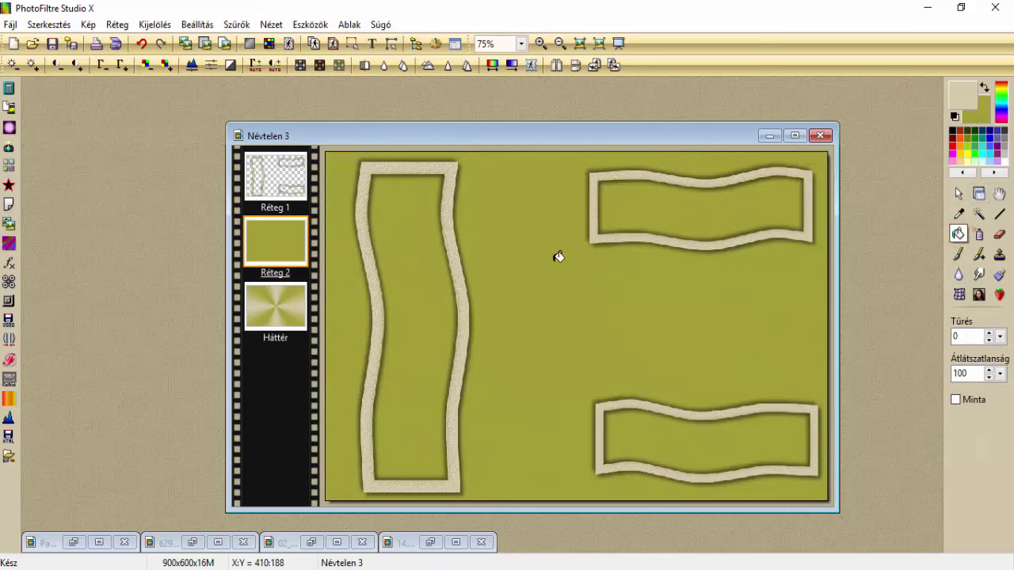
{"action": "left_click", "coordinate": [531, 65]}
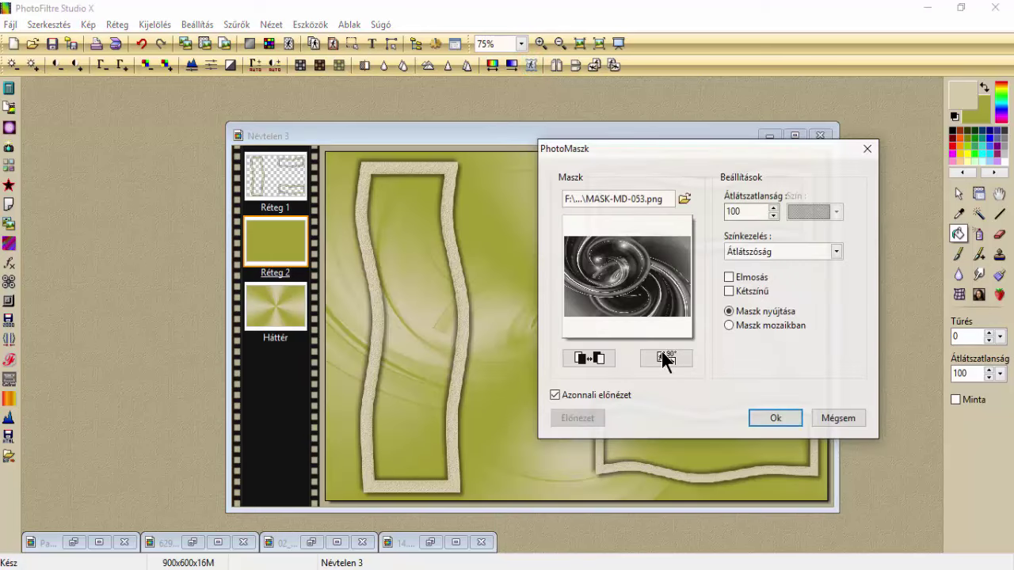
{"action": "left_click", "coordinate": [776, 420]}
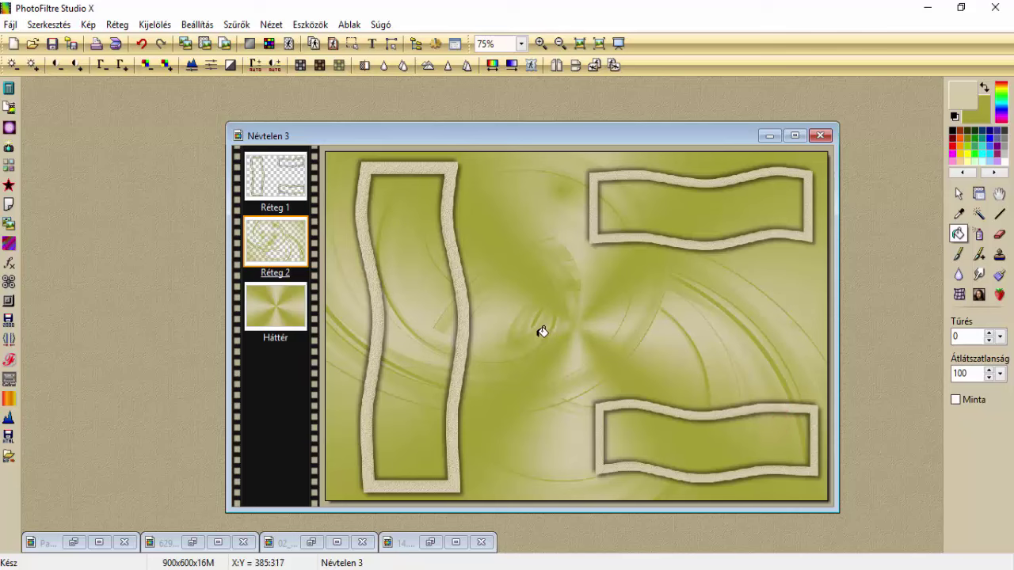
Enable a black Élsimított shadow on the masked Réteg 2 with X and Y offsets of 0
{"action": "right_click", "coordinate": [300, 246]}
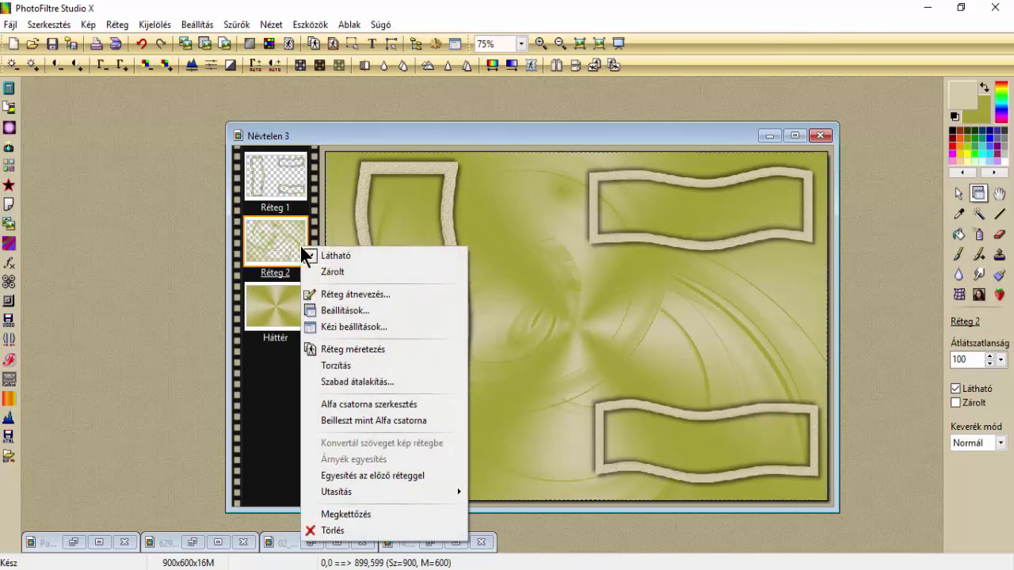
{"action": "left_click", "coordinate": [341, 308]}
{"action": "left_click", "coordinate": [554, 275]}
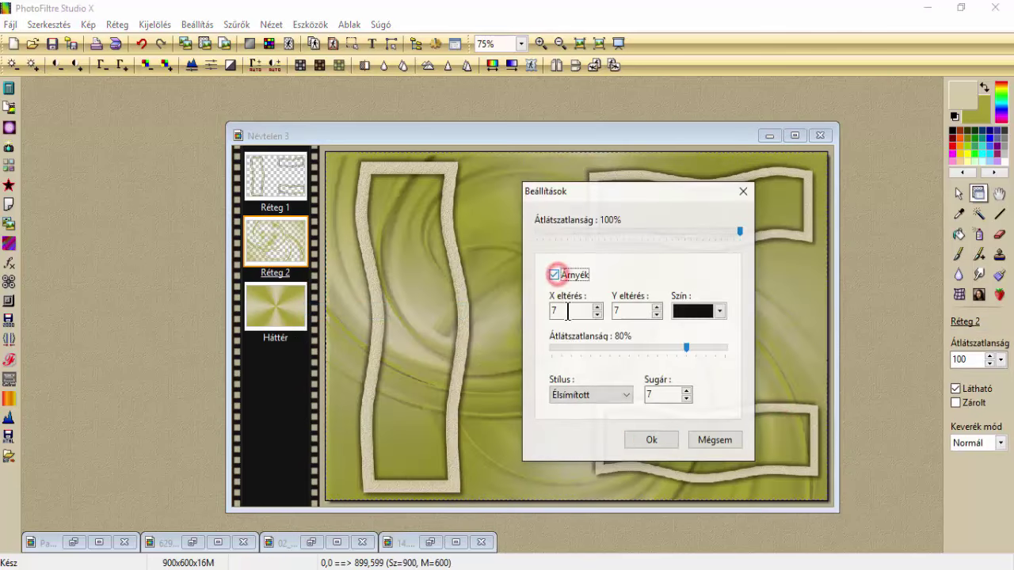
{"action": "double_click", "coordinate": [570, 310]}
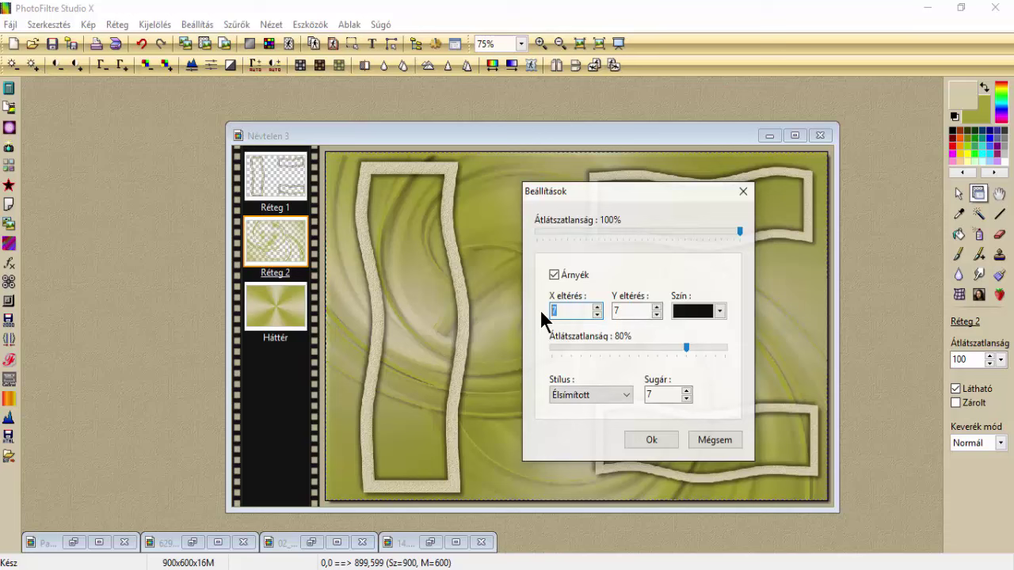
{"action": "type", "text": "0"}
{"action": "key", "text": "Tab"}
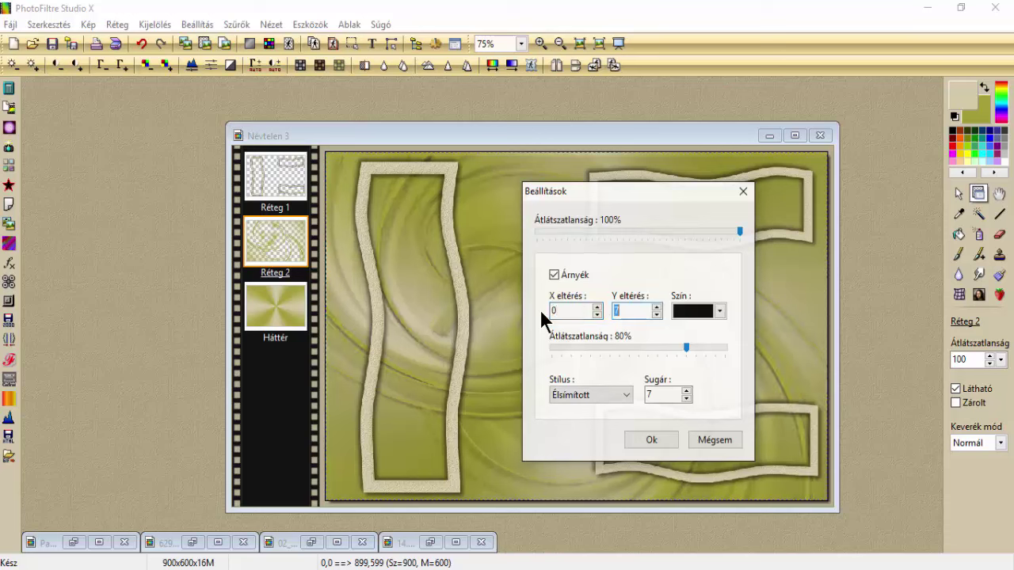
{"action": "type", "text": "0"}
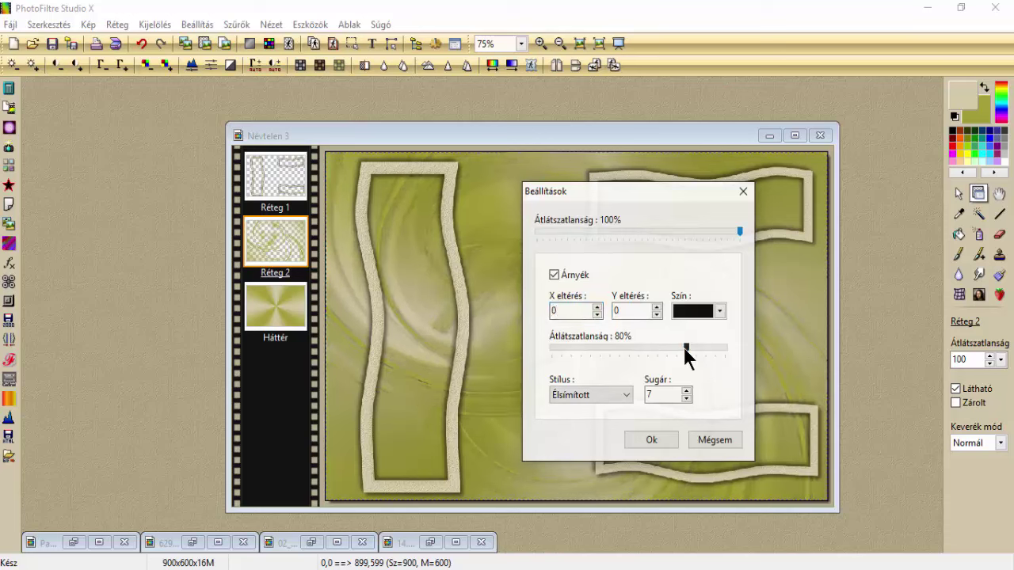
Set the shadow's opacity to 100% and its radius to 1, and merge the shadow into Réteg 2
{"action": "left_click_drag", "start_coordinate": [684, 347], "coordinate": [724, 348]}
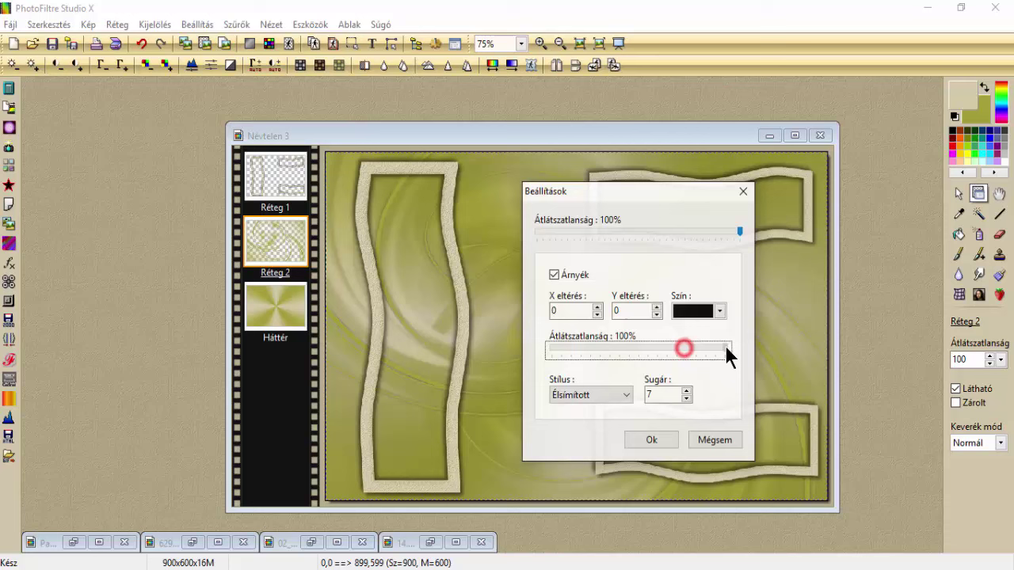
{"action": "double_click", "coordinate": [658, 395]}
{"action": "type", "text": "1"}
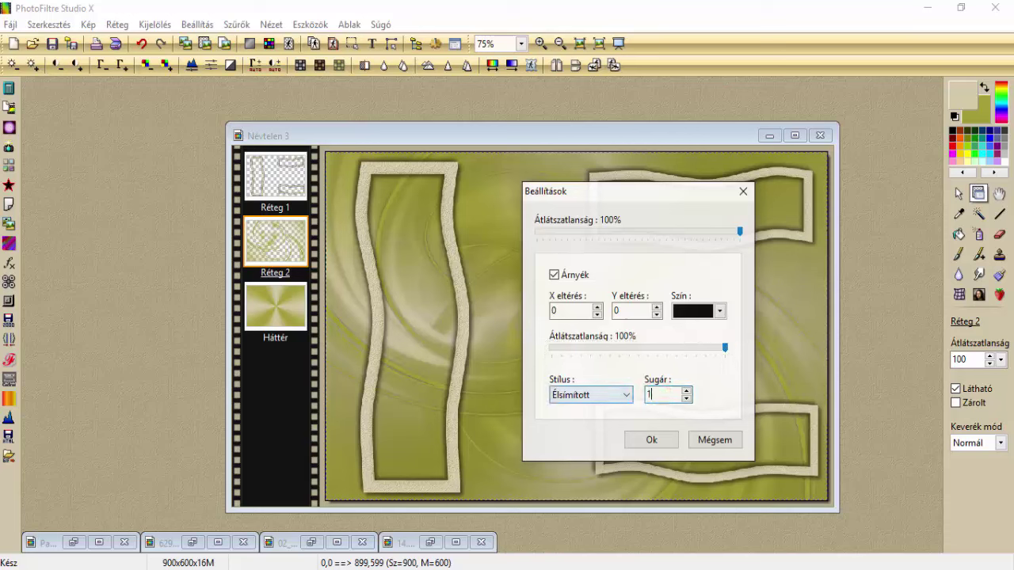
{"action": "left_click", "coordinate": [651, 438]}
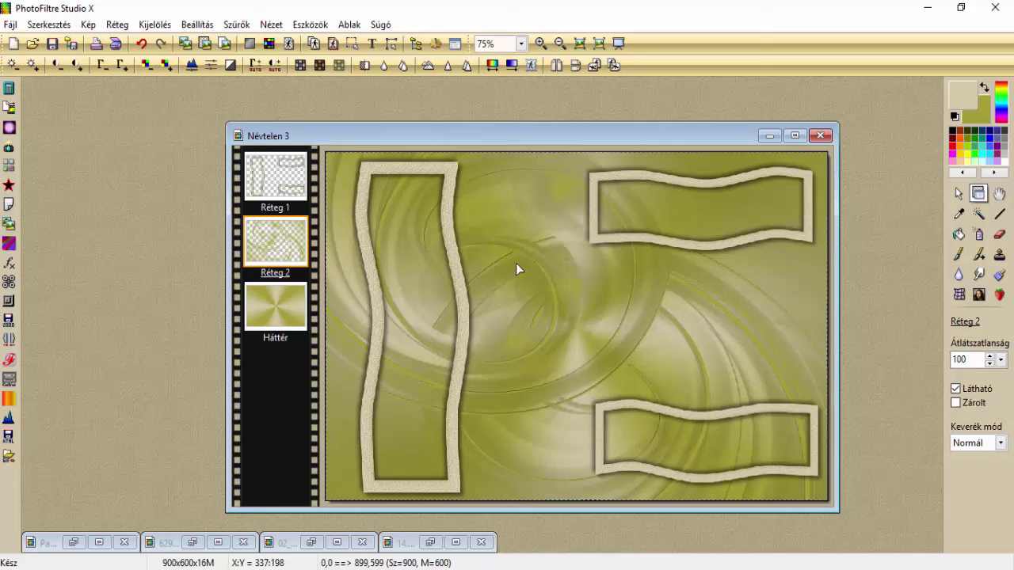
{"action": "right_click", "coordinate": [519, 252]}
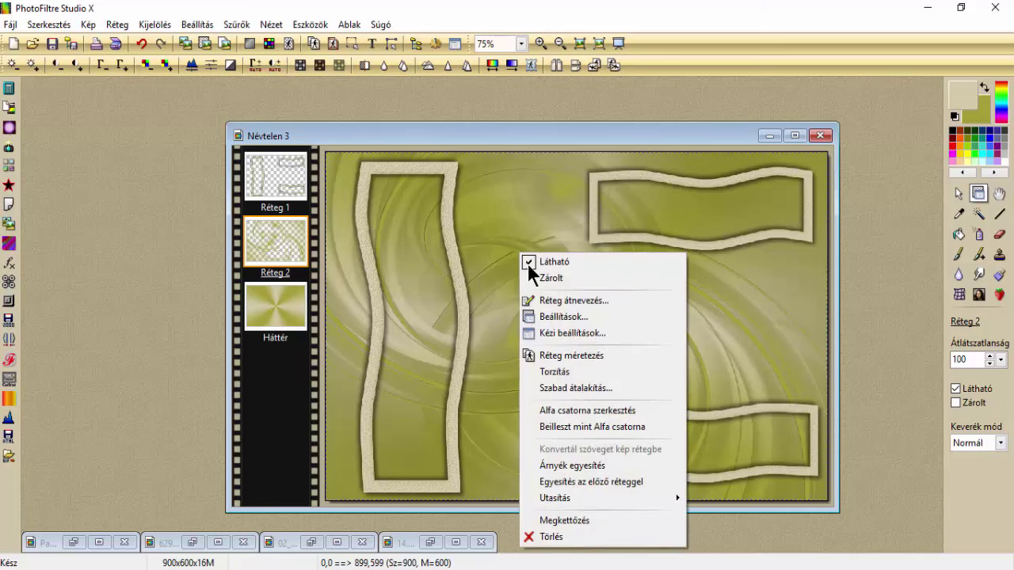
{"action": "left_click", "coordinate": [570, 466]}
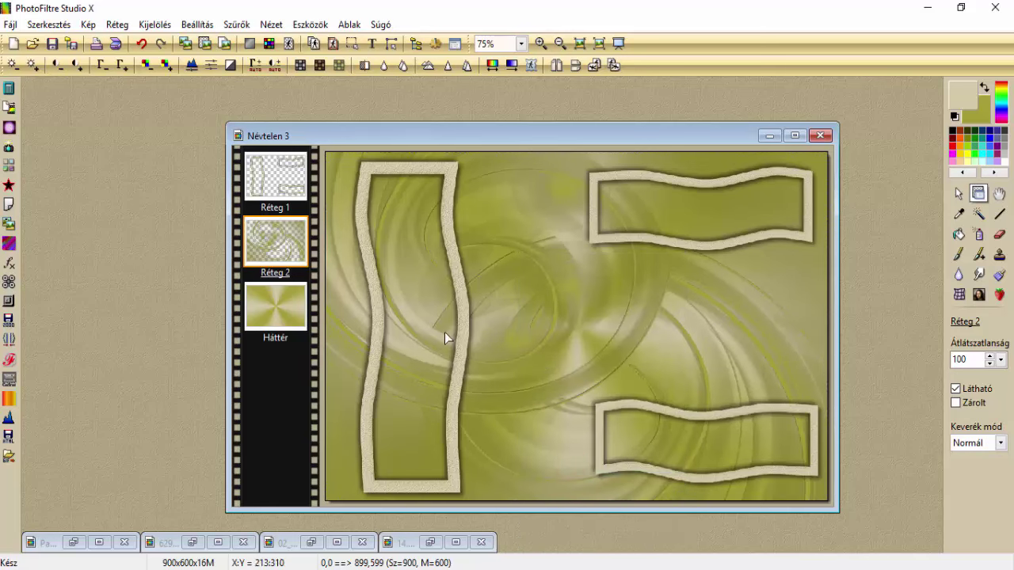
Copy the snowy tree image Pays-382-Azalee.png and paste it into Névtelen 3 as a layer directly above Háttér
{"action": "left_click", "coordinate": [284, 297]}
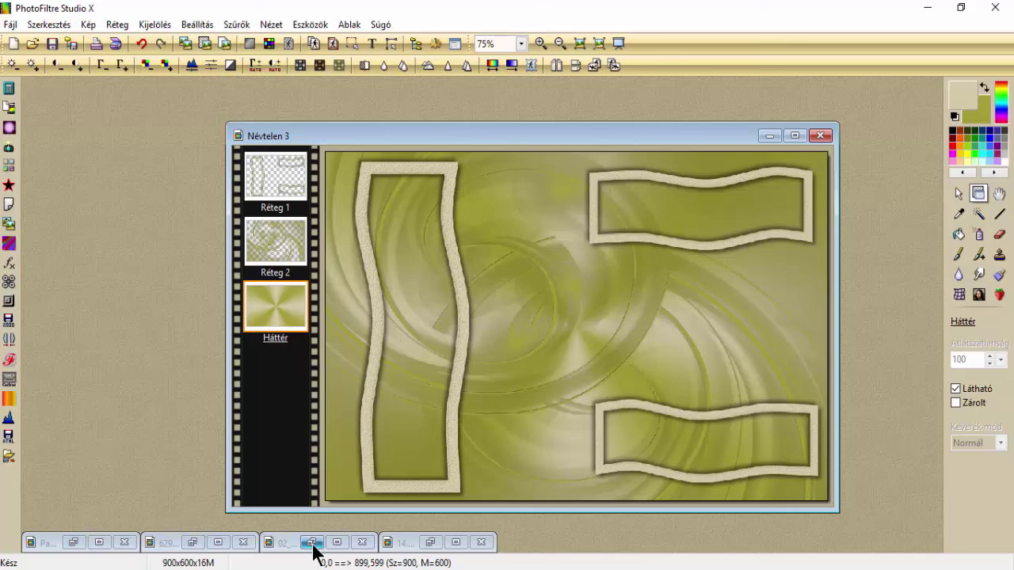
{"action": "double_click", "coordinate": [45, 542]}
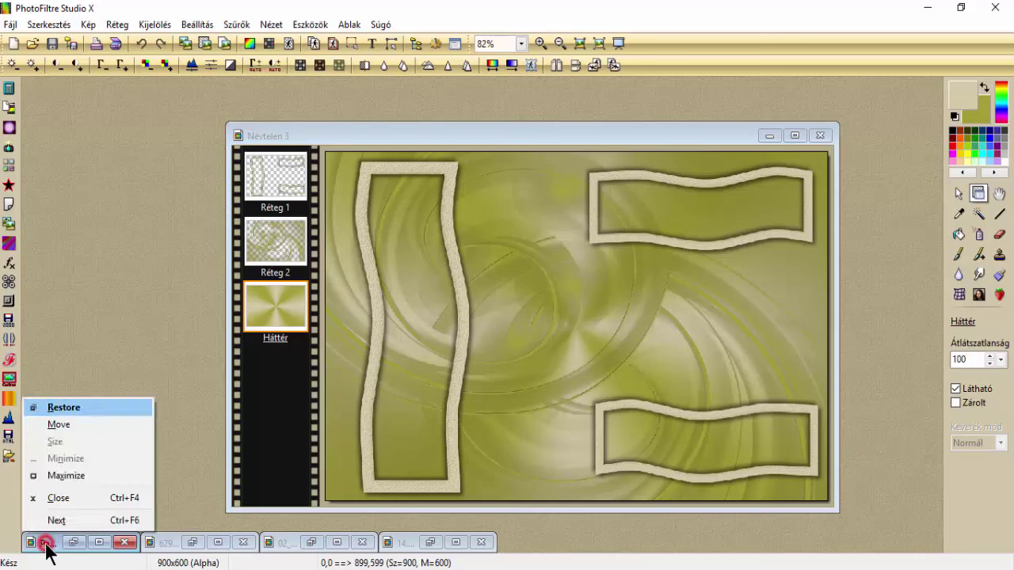
{"action": "left_click", "coordinate": [187, 47]}
{"action": "left_click", "coordinate": [710, 141]}
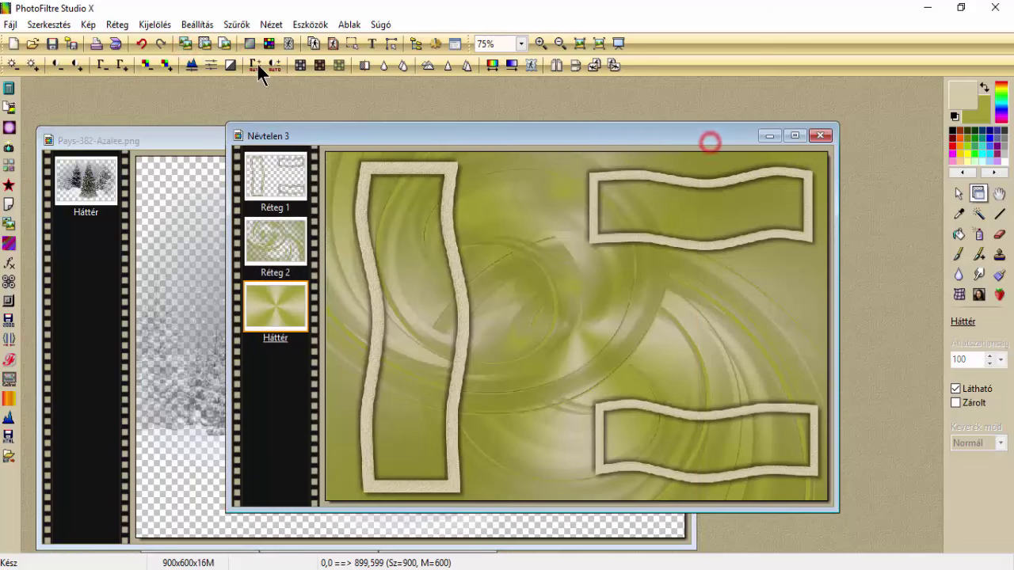
{"action": "left_click", "coordinate": [210, 42]}
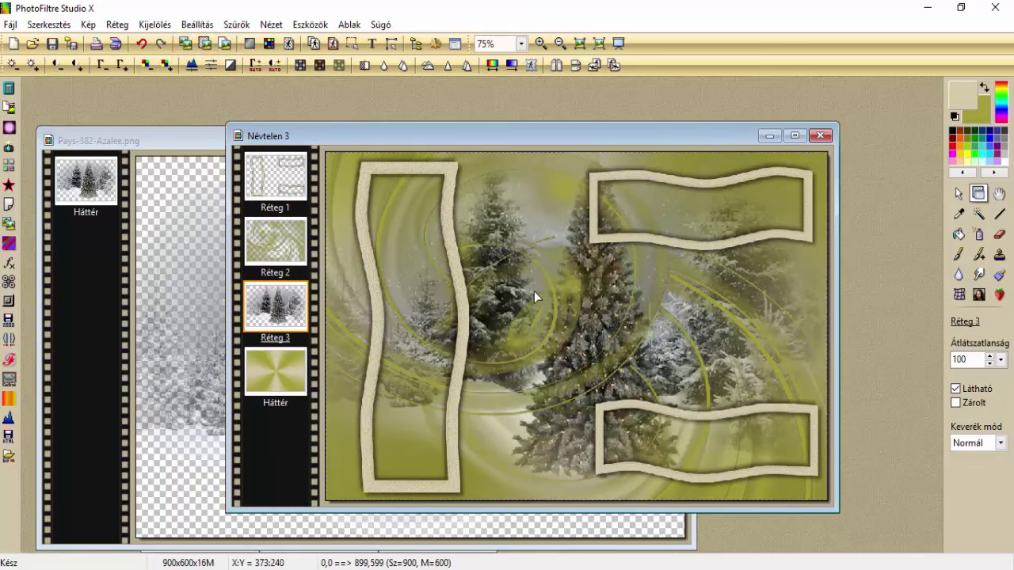
Set the tree layer's opacity to 50 and its blend mode to Fényesség
{"action": "double_click", "coordinate": [960, 358]}
{"action": "type", "text": "50"}
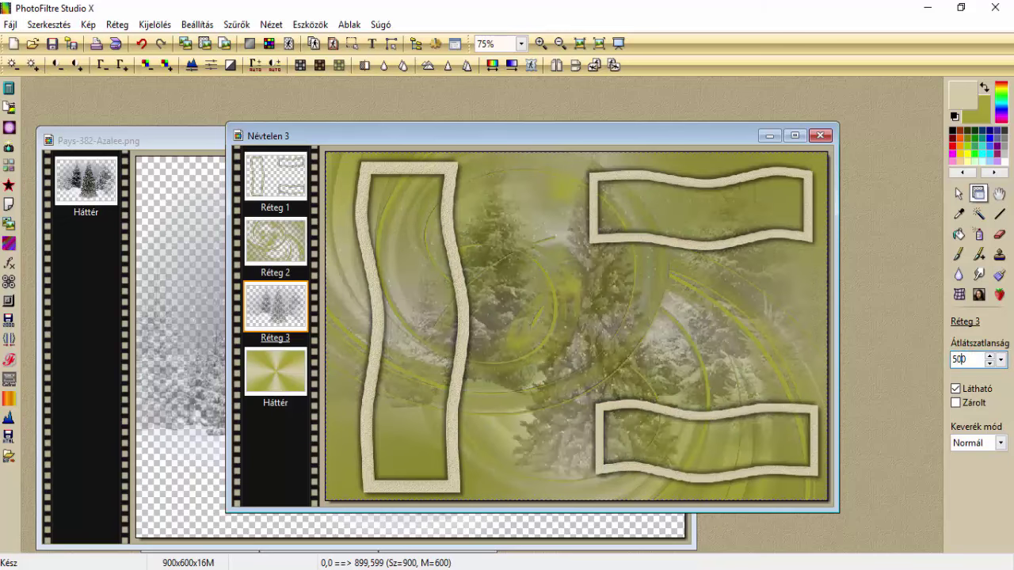
{"action": "key", "text": "BackSpace"}
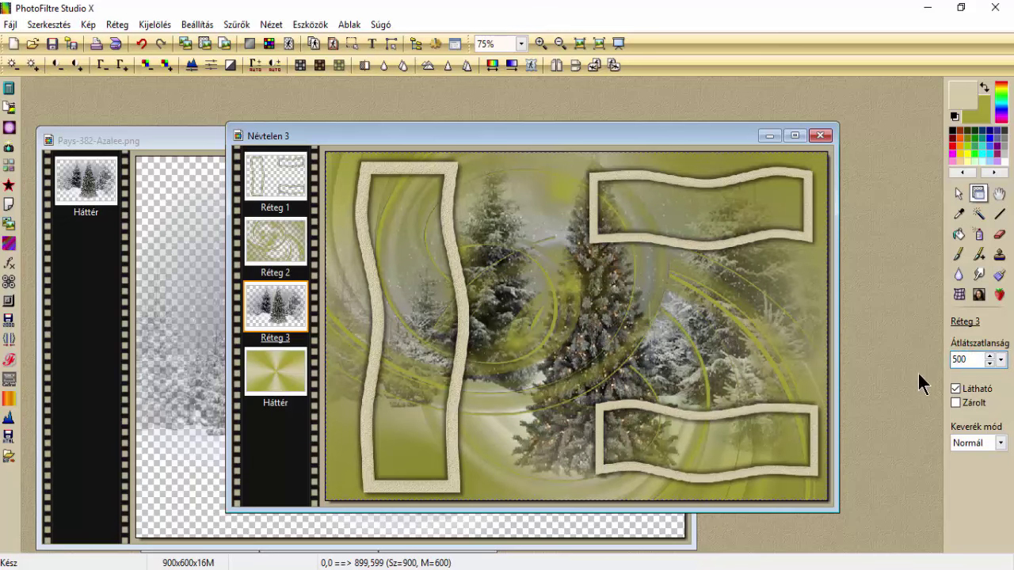
{"action": "left_click", "coordinate": [968, 444]}
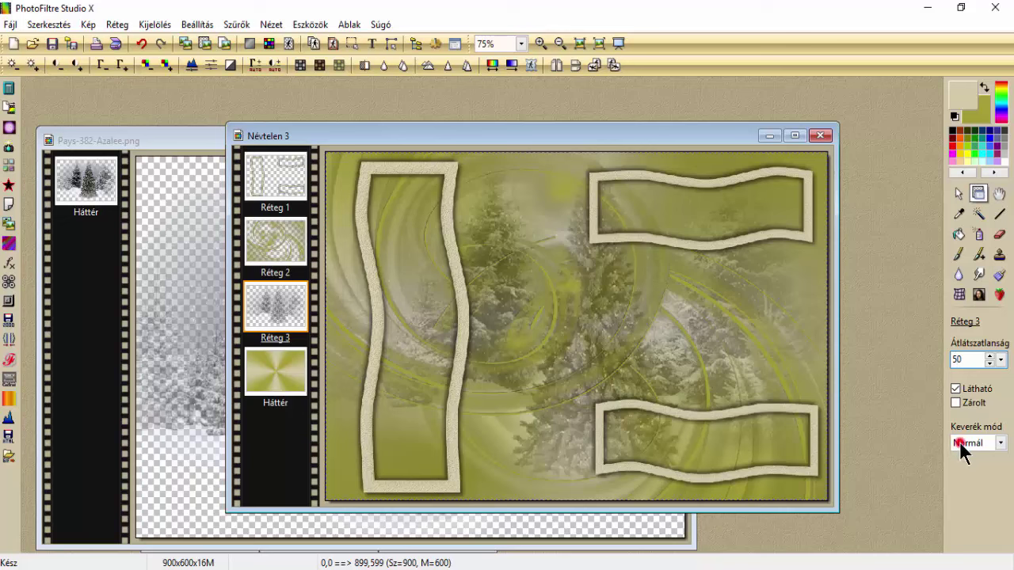
{"action": "left_click", "coordinate": [936, 427]}
Minimize the Pays-382-Azalee.png image and move the Névtelen 3 window slightly up and to the left
{"action": "left_click", "coordinate": [165, 139]}
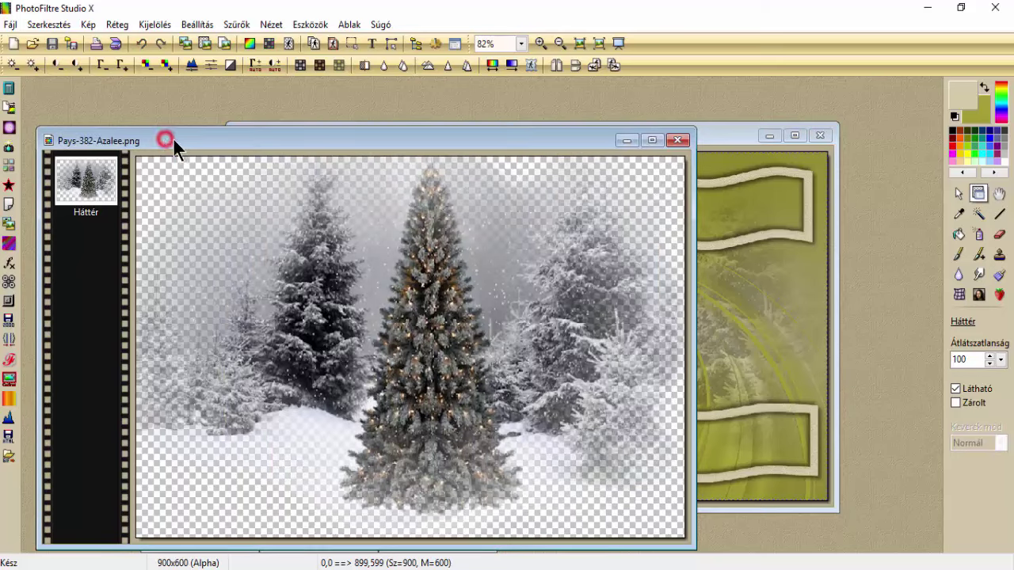
{"action": "left_click", "coordinate": [619, 142]}
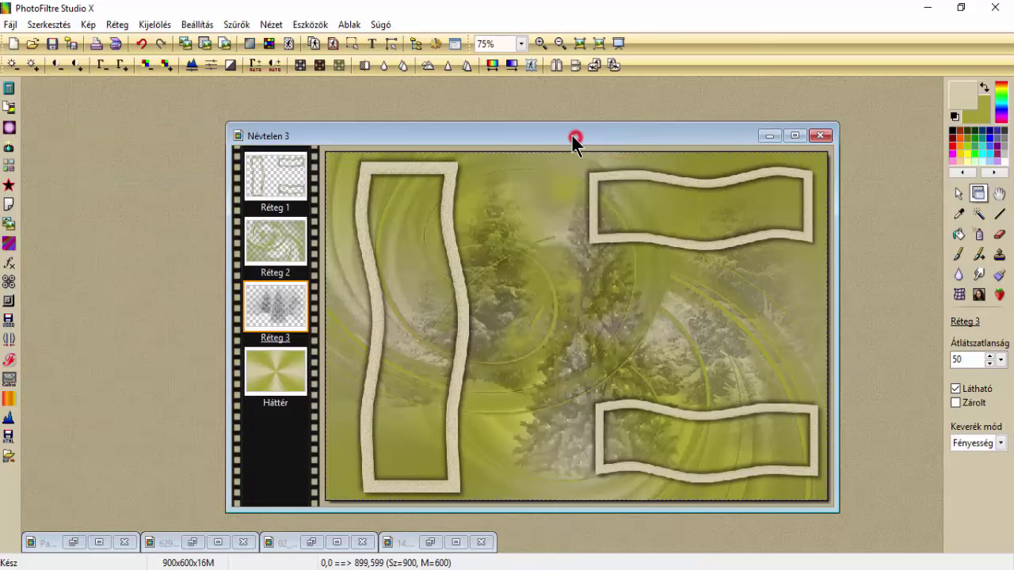
{"action": "left_click_drag", "start_coordinate": [572, 134], "coordinate": [557, 124]}
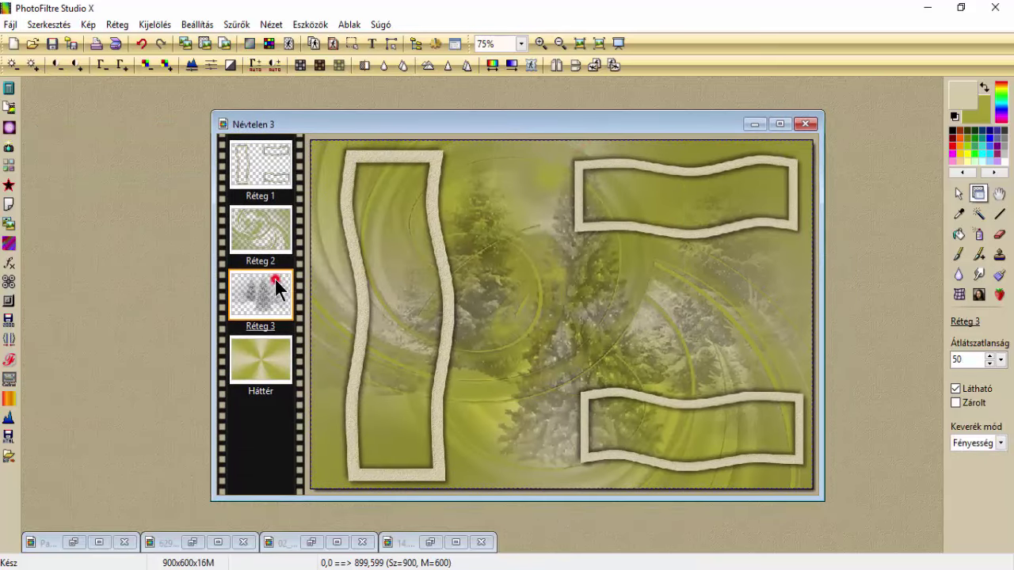
Apply the AP [Distort] ShiftMesh filter to the snowy tree layer with vertical mesh and thin mesh weight
{"action": "left_click", "coordinate": [235, 25]}
{"action": "mouse_move", "coordinate": [271, 377]}
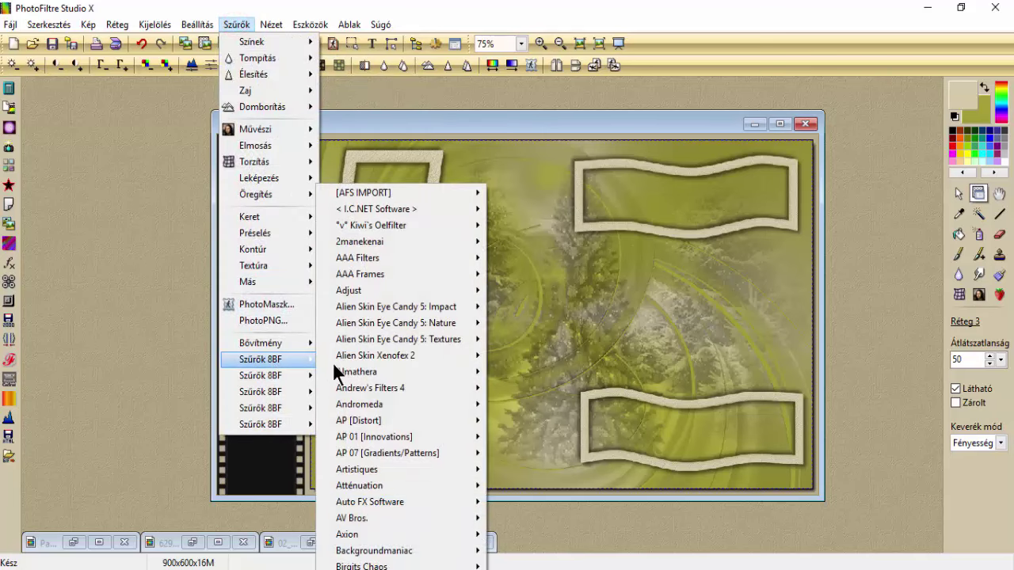
{"action": "mouse_move", "coordinate": [372, 426]}
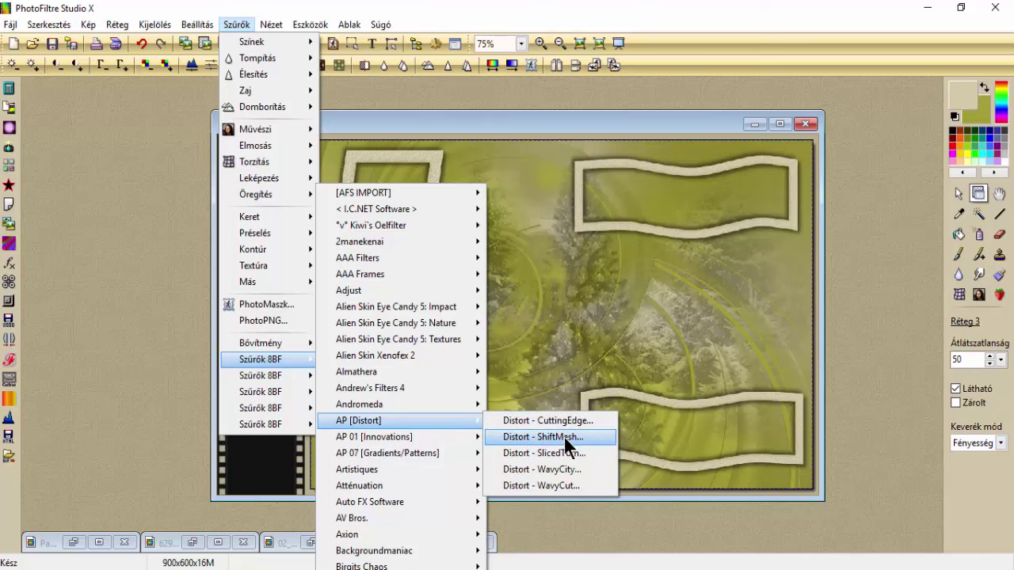
{"action": "left_click", "coordinate": [564, 437]}
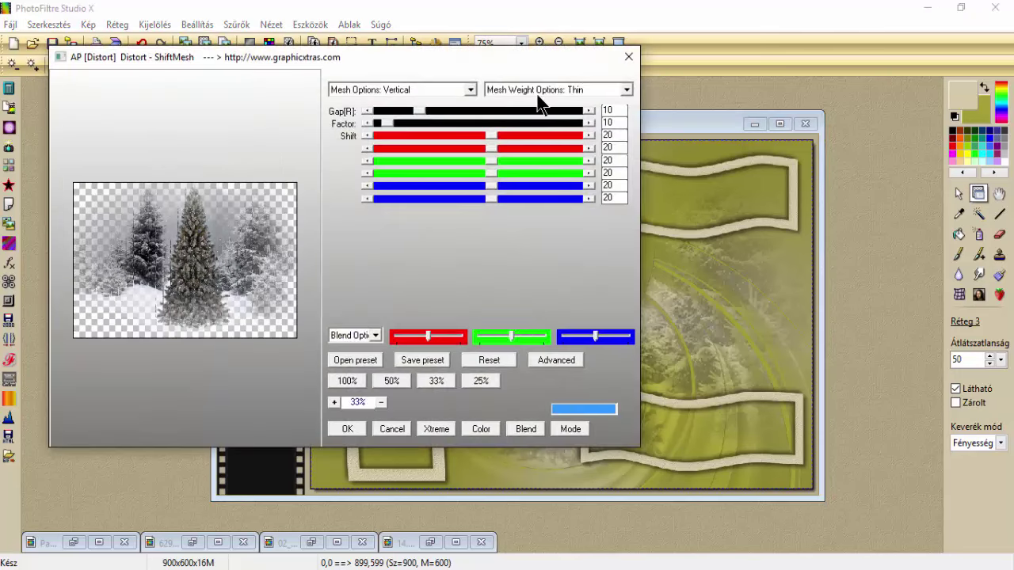
{"action": "left_click", "coordinate": [346, 430]}
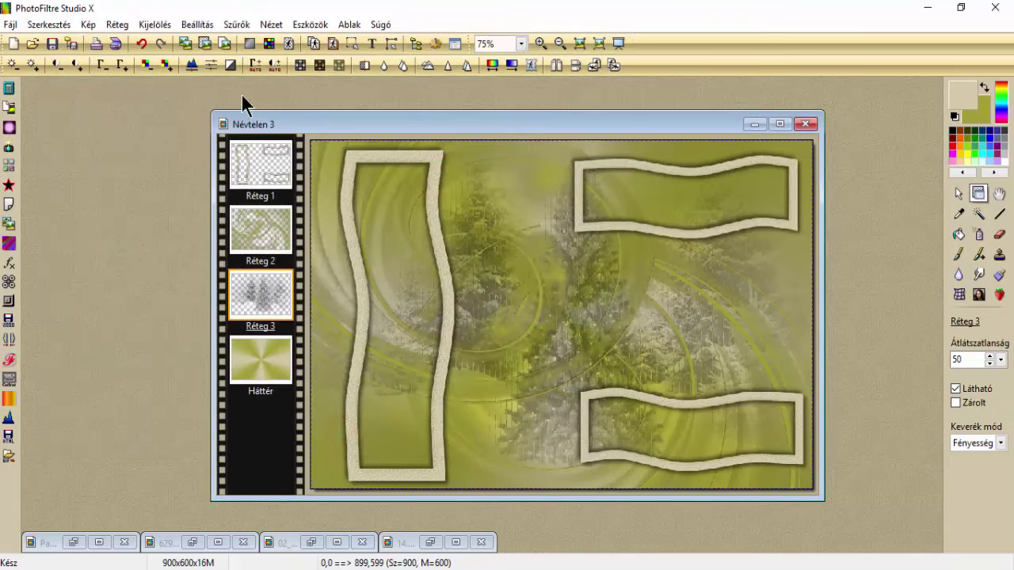
Sharpen the tree layer with Mikro kontraszt at 100% intensity and a 12 pixel radius
{"action": "left_click", "coordinate": [236, 24]}
{"action": "mouse_move", "coordinate": [256, 75]}
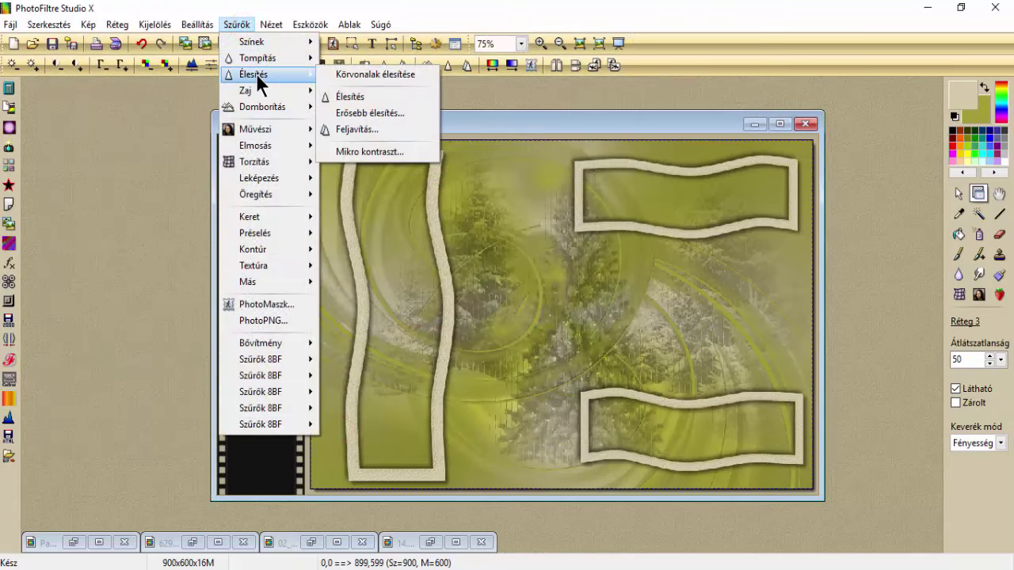
{"action": "left_click", "coordinate": [394, 151]}
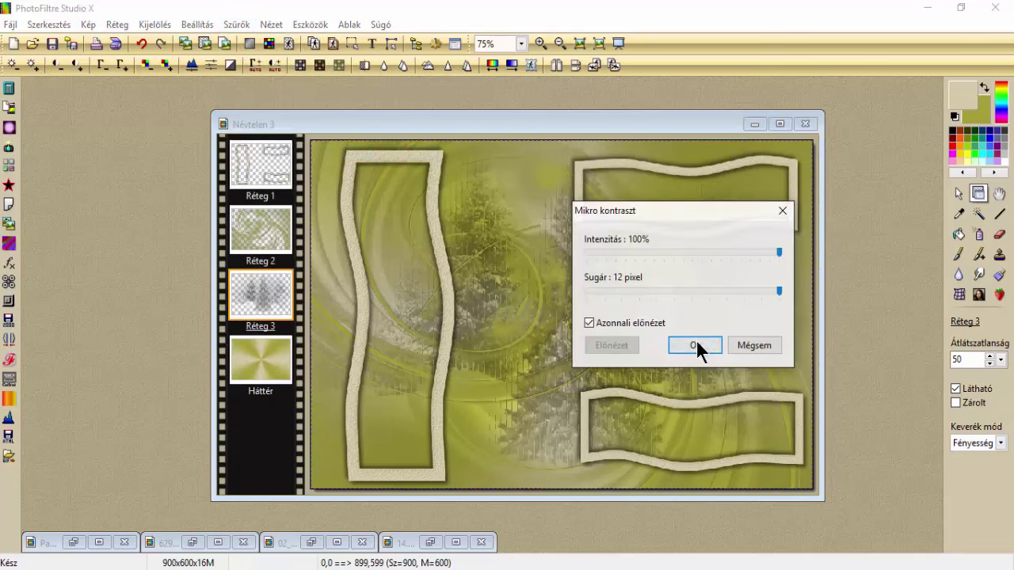
{"action": "left_click", "coordinate": [695, 345]}
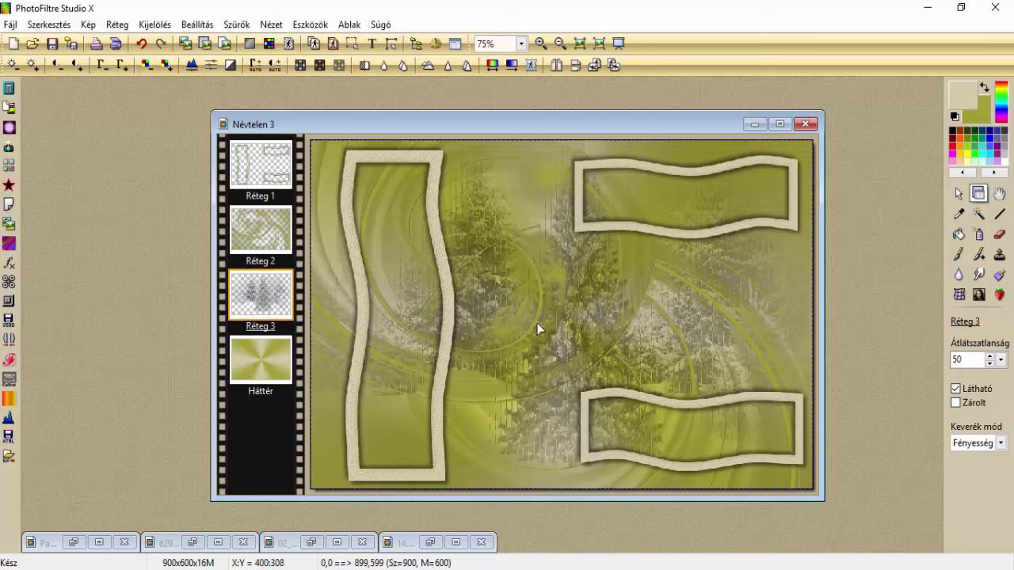
Trace a polygonal lasso selection along the border of the tall vertical wavy frame
{"action": "left_click", "coordinate": [959, 194]}
{"action": "left_click", "coordinate": [982, 362]}
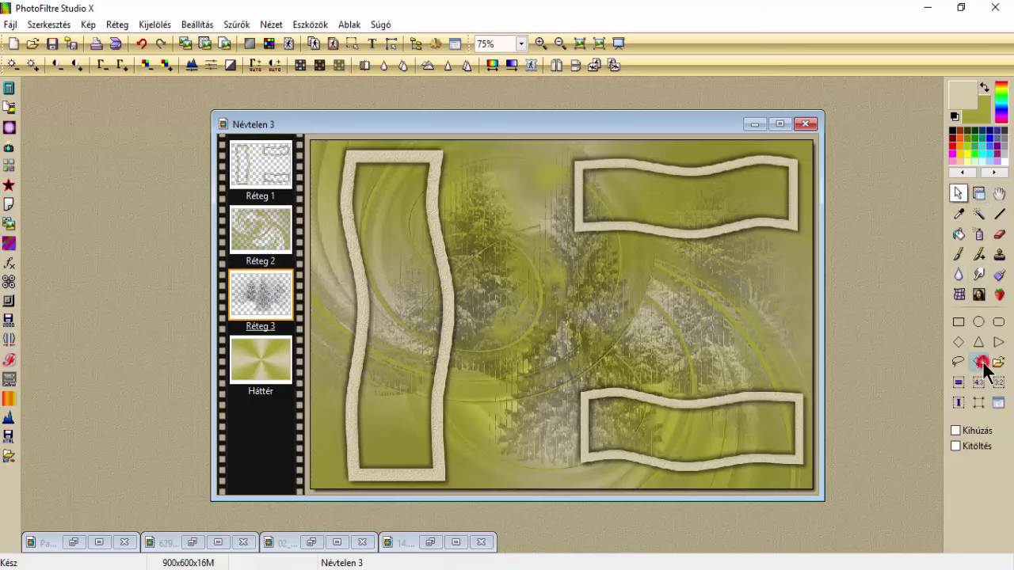
{"action": "left_click", "coordinate": [366, 156]}
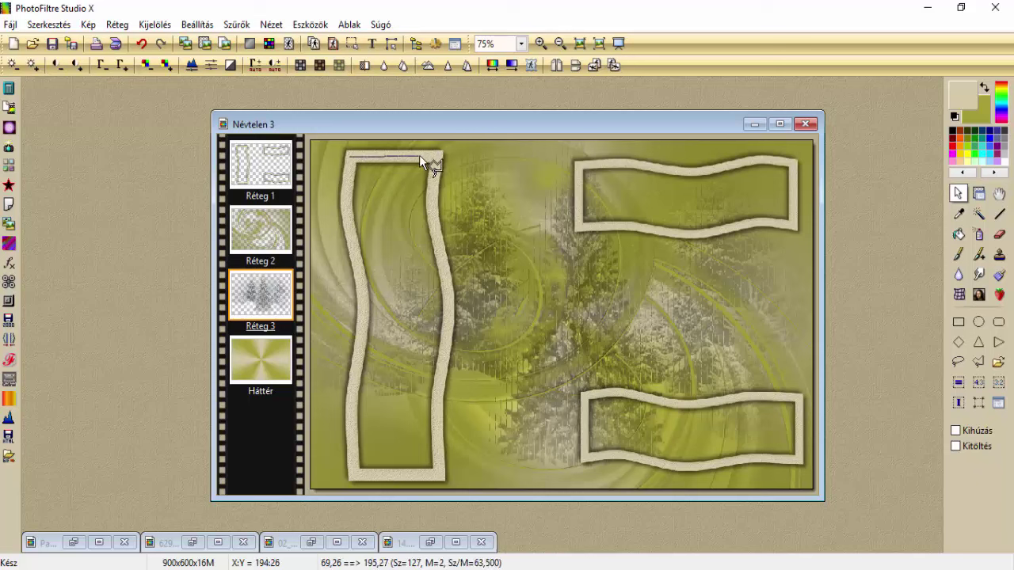
{"action": "left_click", "coordinate": [434, 156]}
{"action": "left_click", "coordinate": [432, 170]}
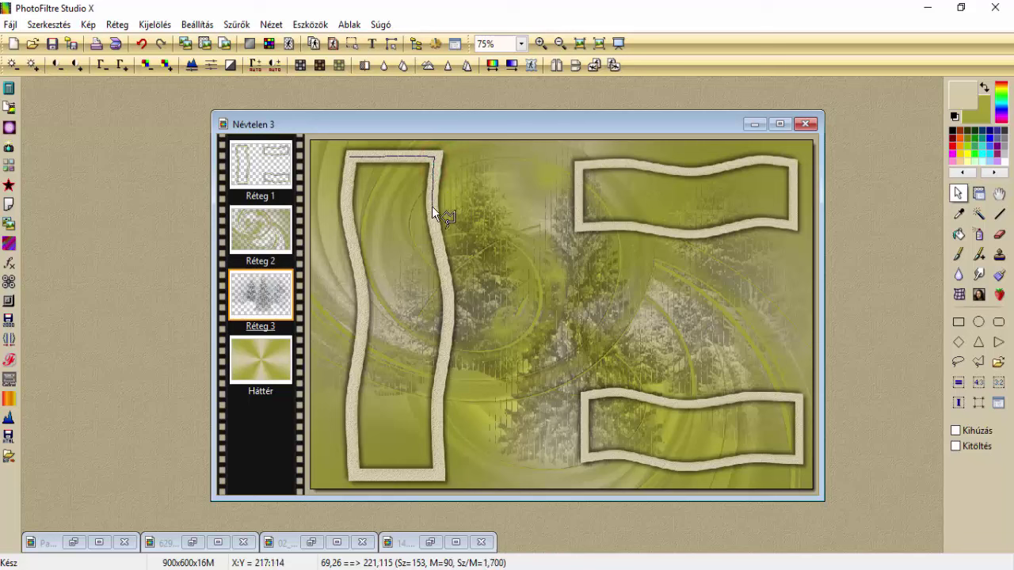
{"action": "left_click", "coordinate": [432, 206]}
{"action": "left_click", "coordinate": [437, 236]}
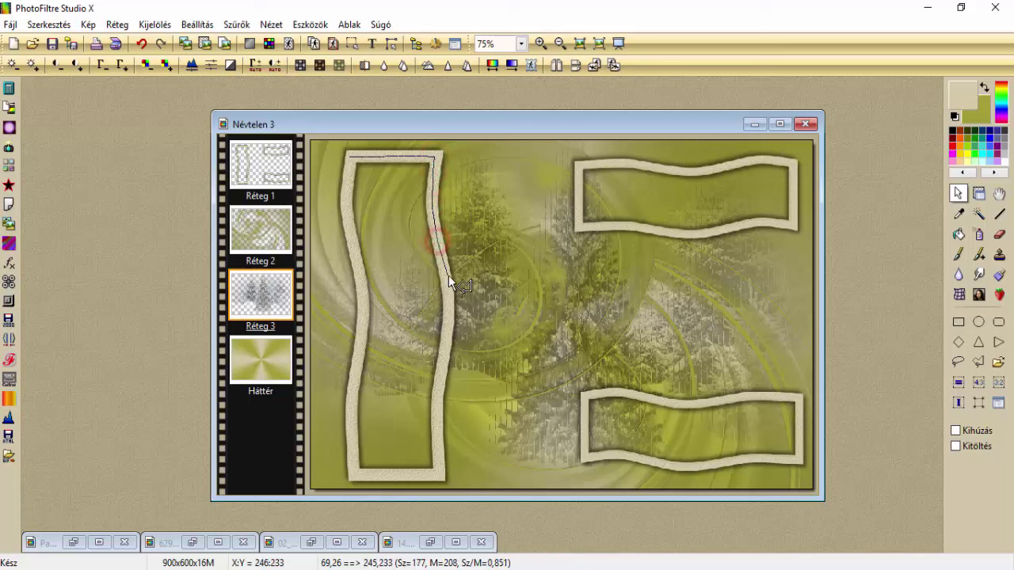
{"action": "left_click", "coordinate": [447, 276]}
{"action": "left_click", "coordinate": [450, 320]}
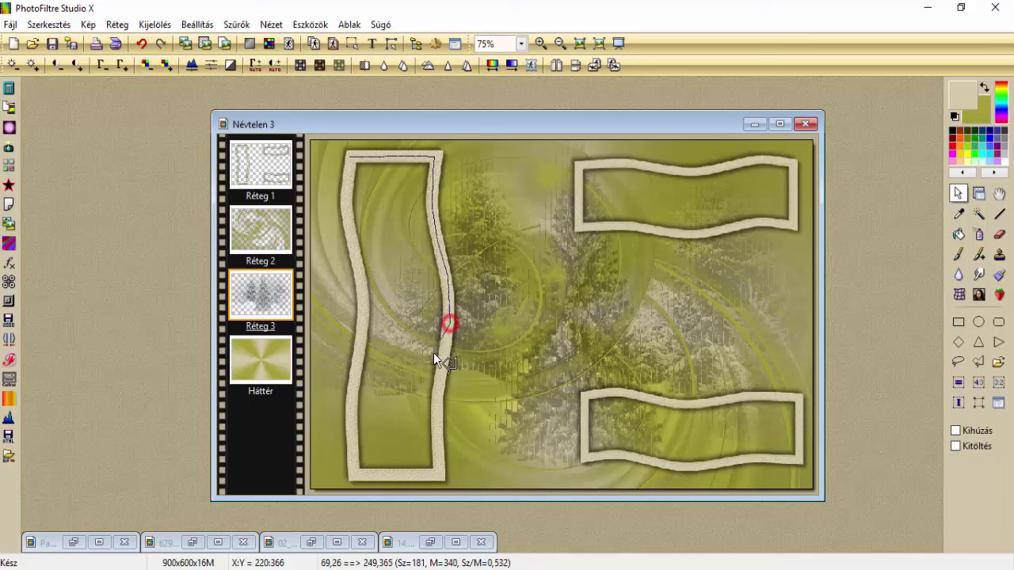
{"action": "left_click", "coordinate": [438, 374]}
{"action": "left_click", "coordinate": [435, 429]}
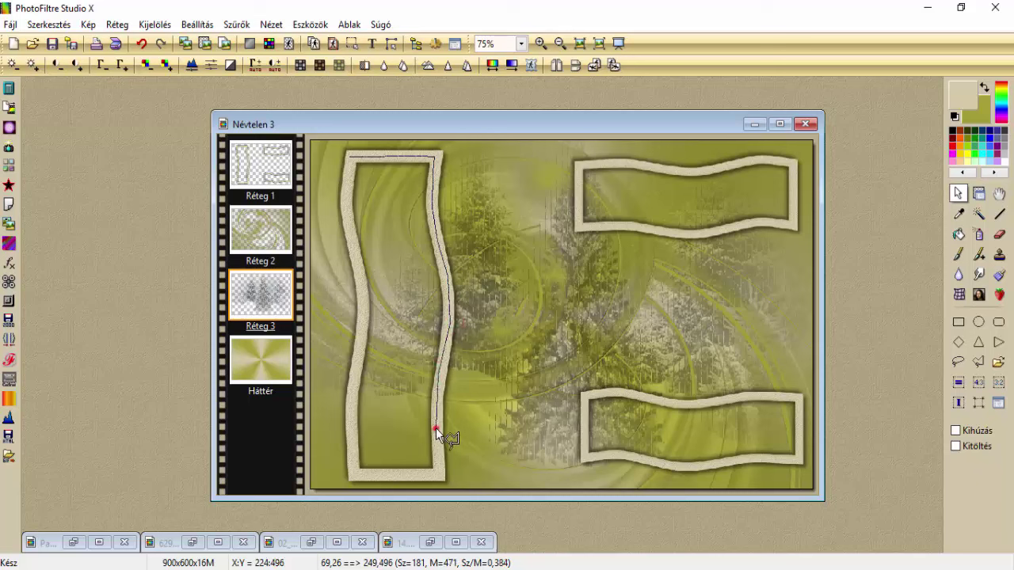
{"action": "left_click", "coordinate": [439, 472]}
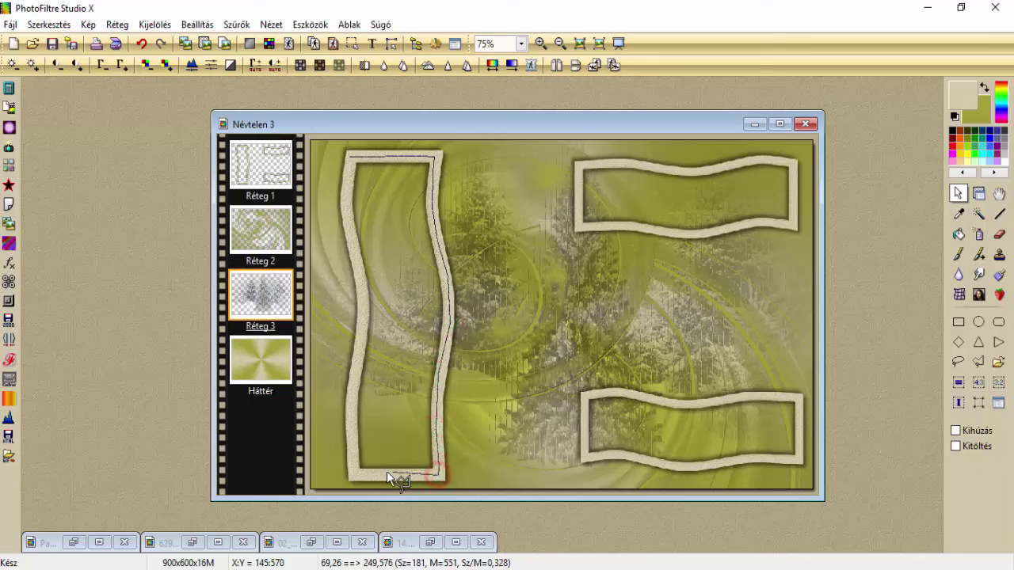
{"action": "left_click", "coordinate": [357, 475]}
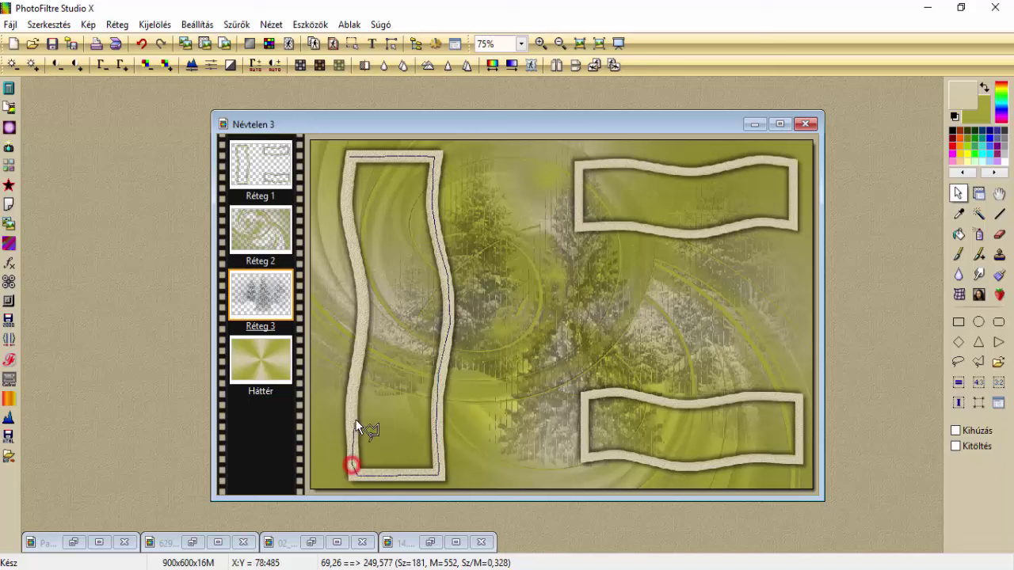
{"action": "left_click", "coordinate": [355, 358]}
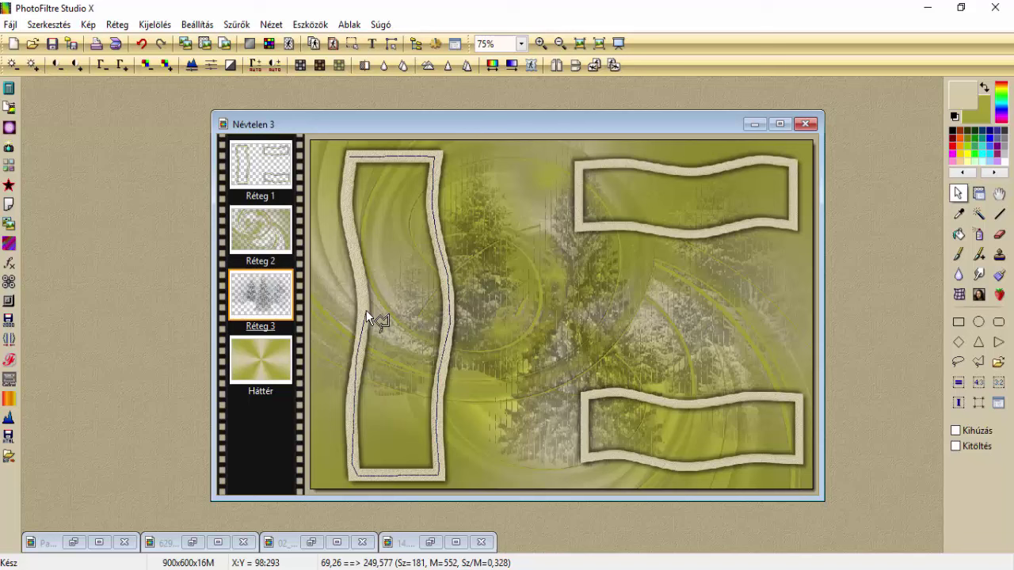
{"action": "left_click", "coordinate": [361, 309]}
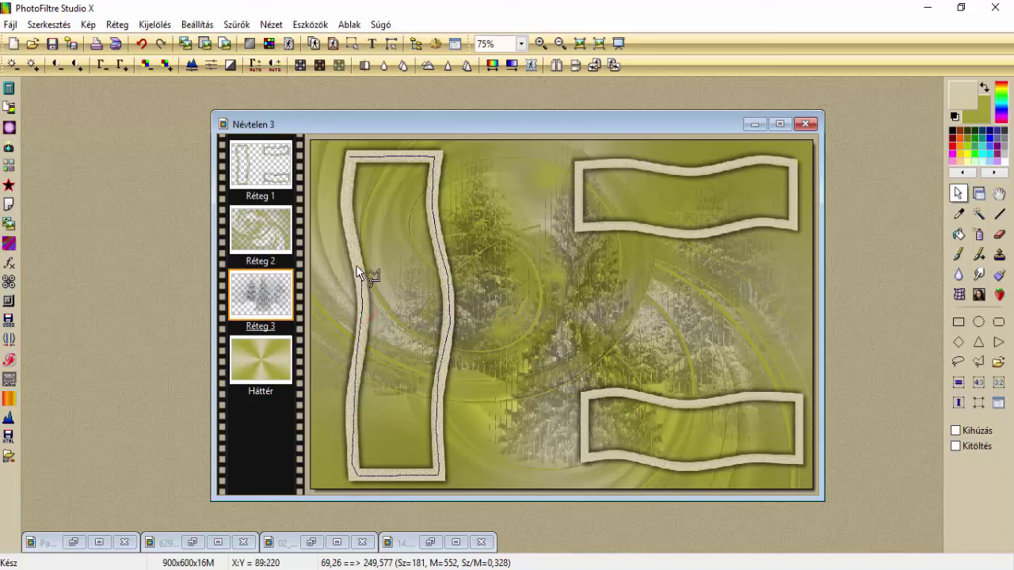
{"action": "left_click", "coordinate": [356, 265]}
{"action": "left_click", "coordinate": [343, 209]}
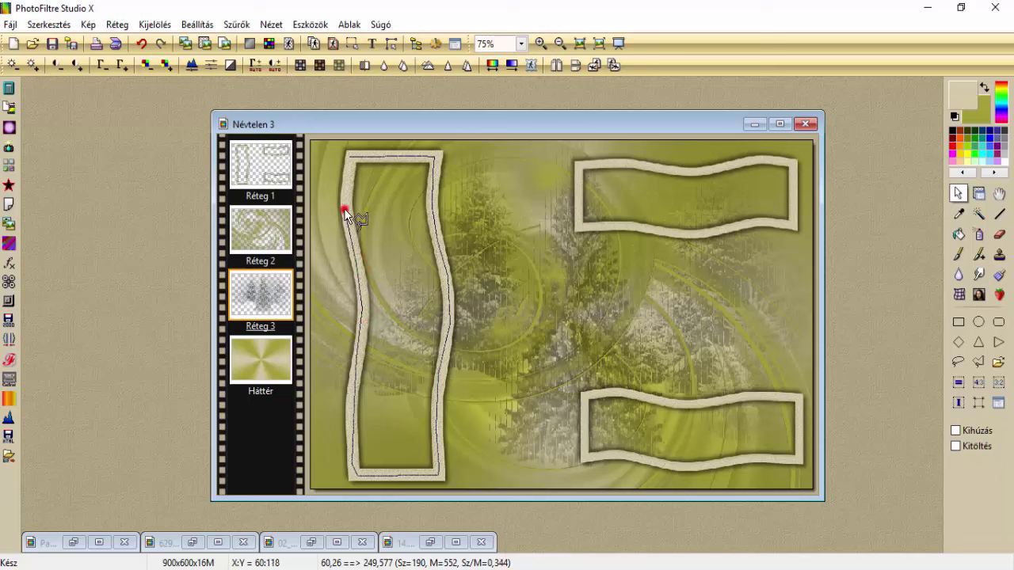
{"action": "double_click", "coordinate": [352, 157]}
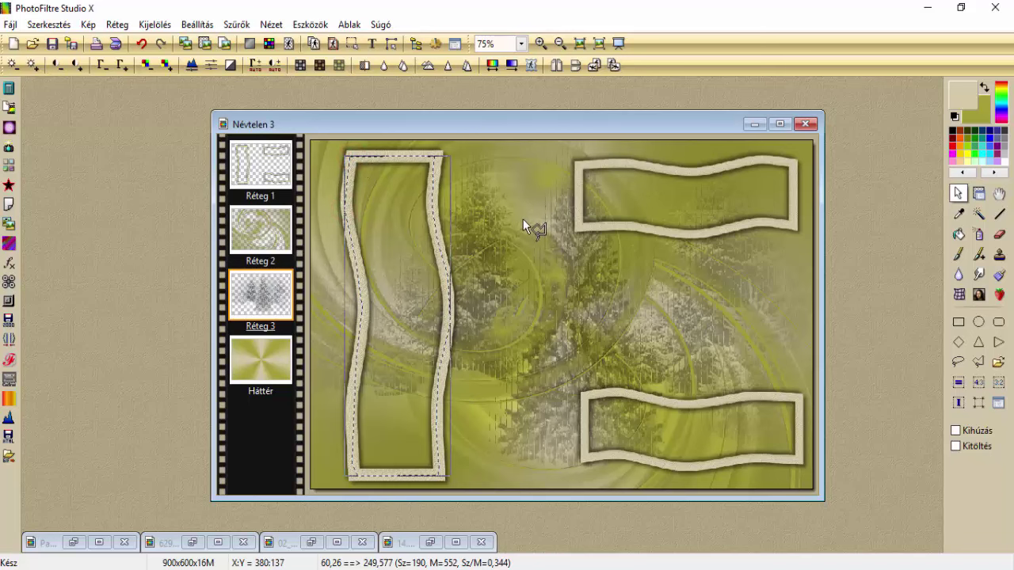
Add a polygonal selection tracing the border of the upper horizontal wavy frame to the existing selection
{"action": "left_click", "coordinate": [580, 167]}
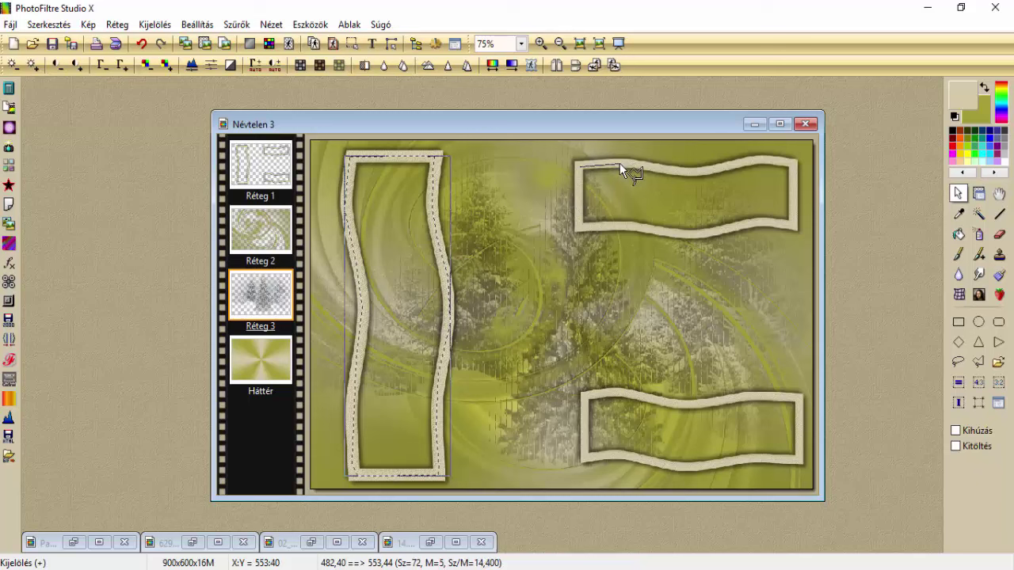
{"action": "left_click", "coordinate": [620, 163]}
{"action": "left_click", "coordinate": [648, 167]}
{"action": "left_click", "coordinate": [680, 171]}
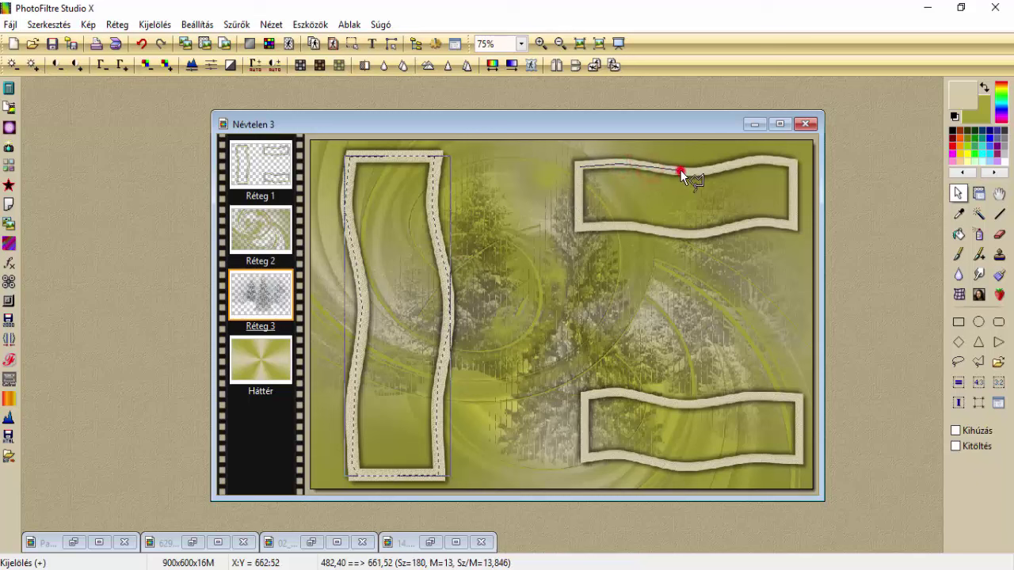
{"action": "left_click", "coordinate": [699, 170]}
{"action": "left_click", "coordinate": [738, 163]}
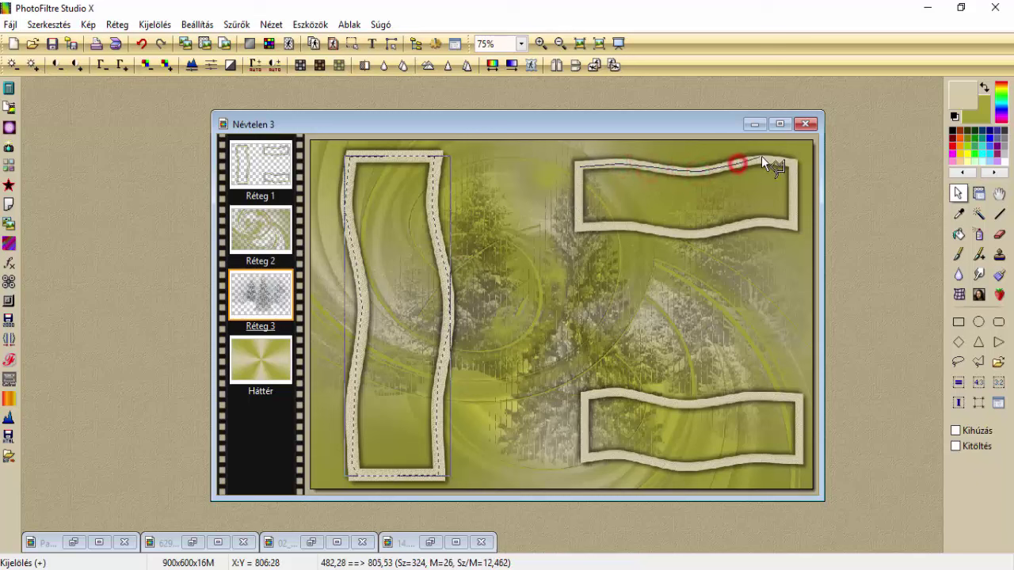
{"action": "left_click", "coordinate": [766, 159]}
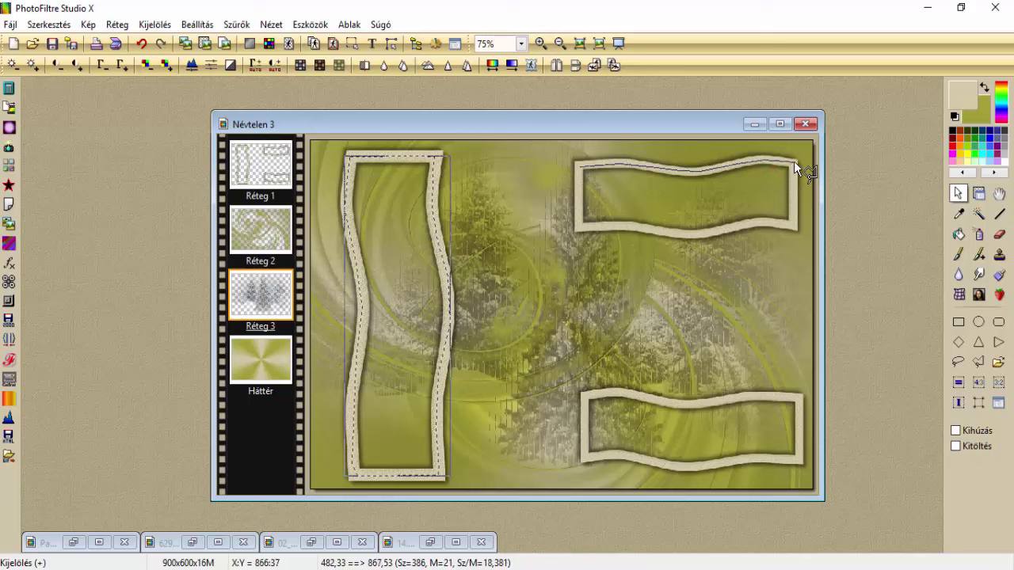
{"action": "left_click", "coordinate": [794, 163]}
{"action": "left_click", "coordinate": [792, 225]}
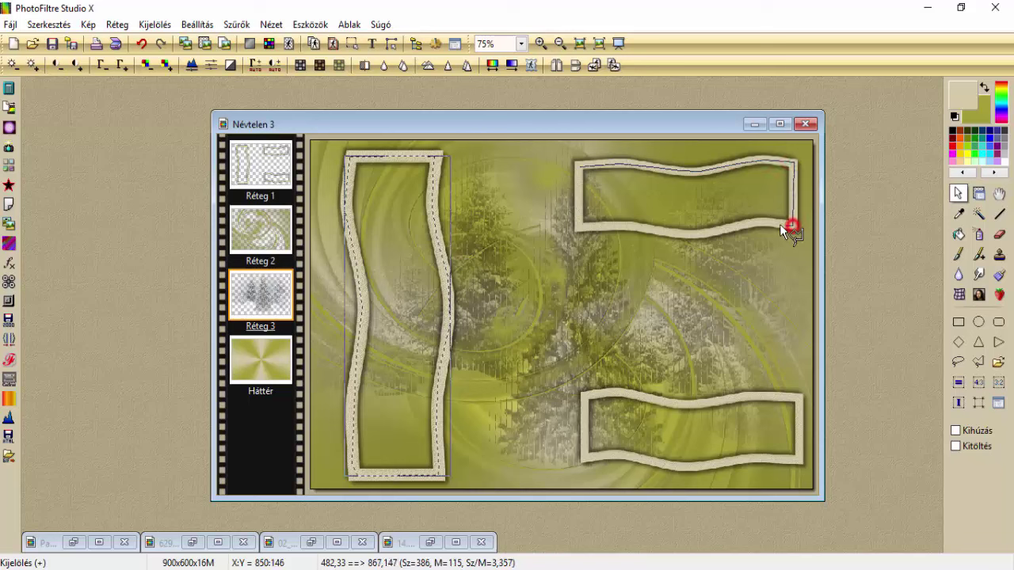
{"action": "left_click", "coordinate": [757, 222]}
{"action": "left_click", "coordinate": [712, 231]}
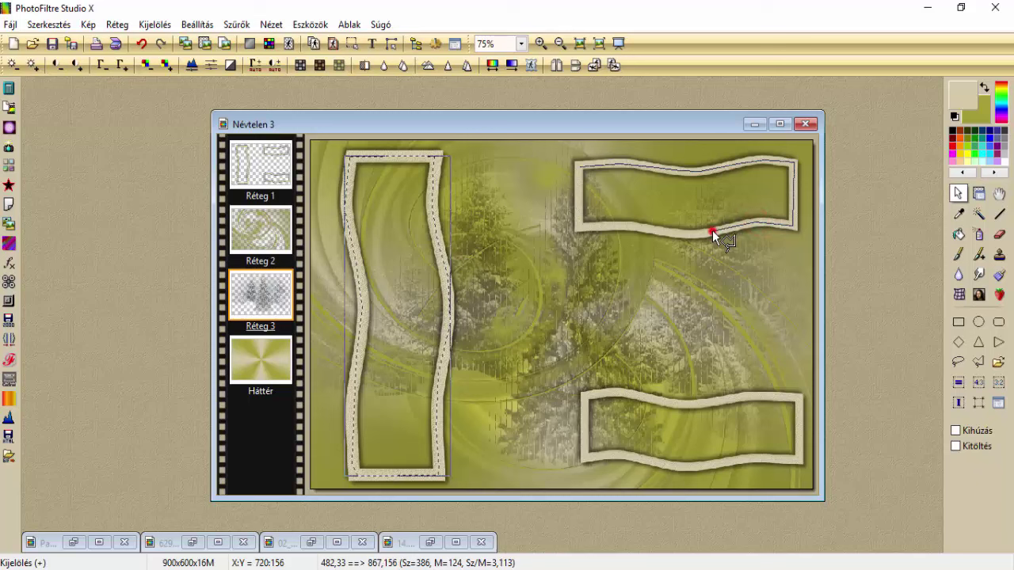
{"action": "left_click", "coordinate": [675, 231]}
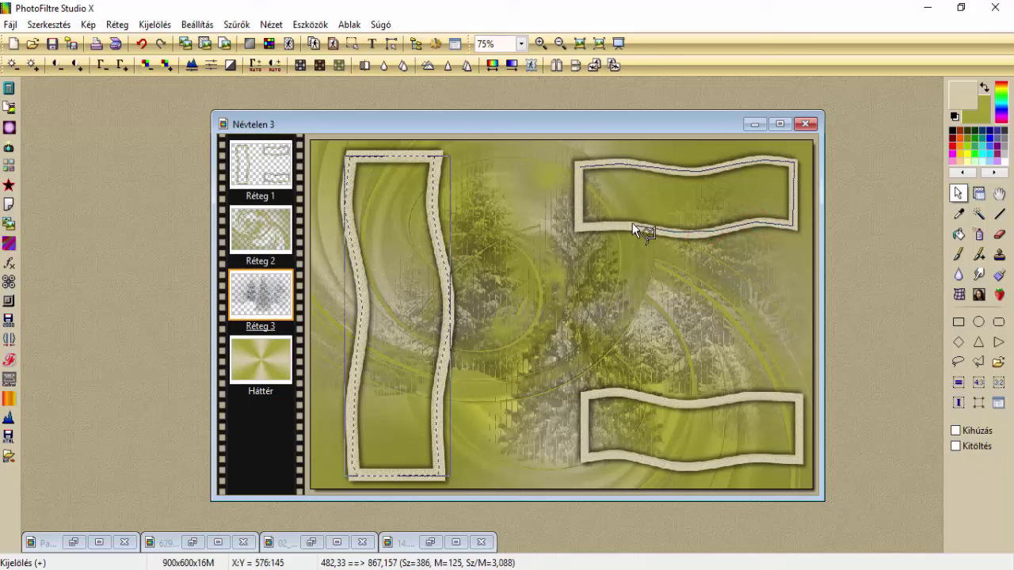
{"action": "left_click", "coordinate": [623, 225]}
{"action": "left_click", "coordinate": [593, 227]}
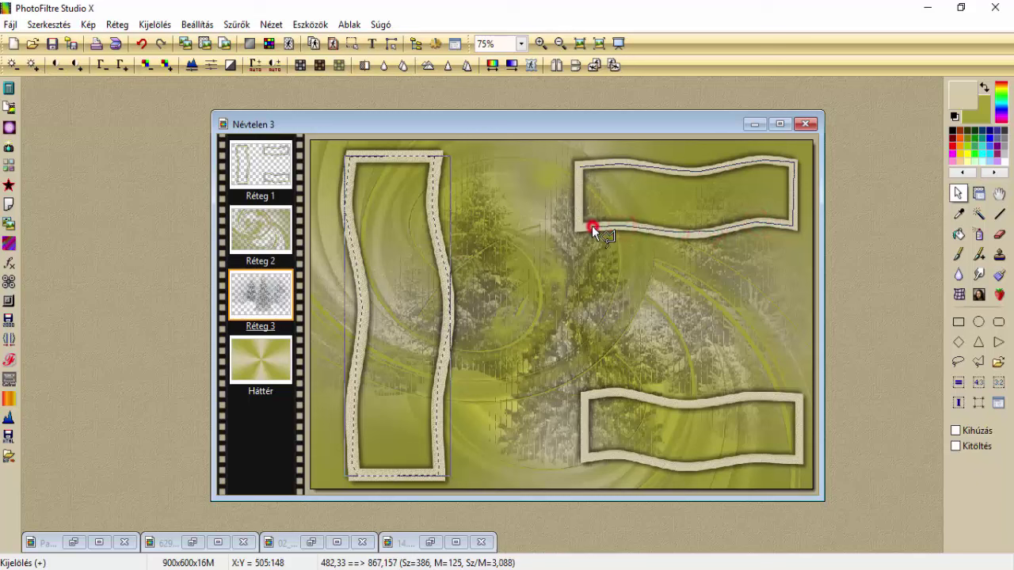
{"action": "left_click", "coordinate": [578, 225]}
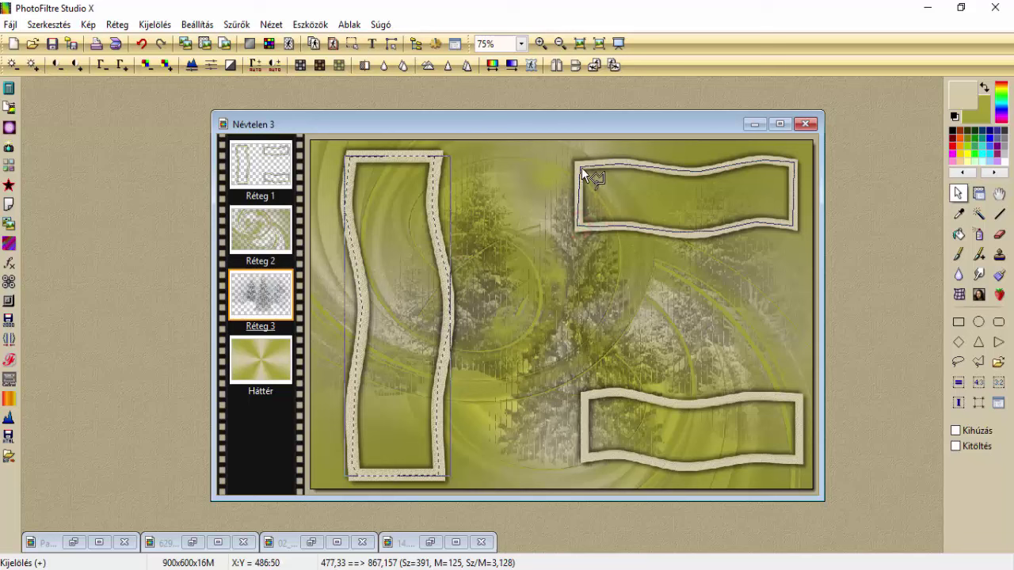
{"action": "left_click", "coordinate": [581, 167]}
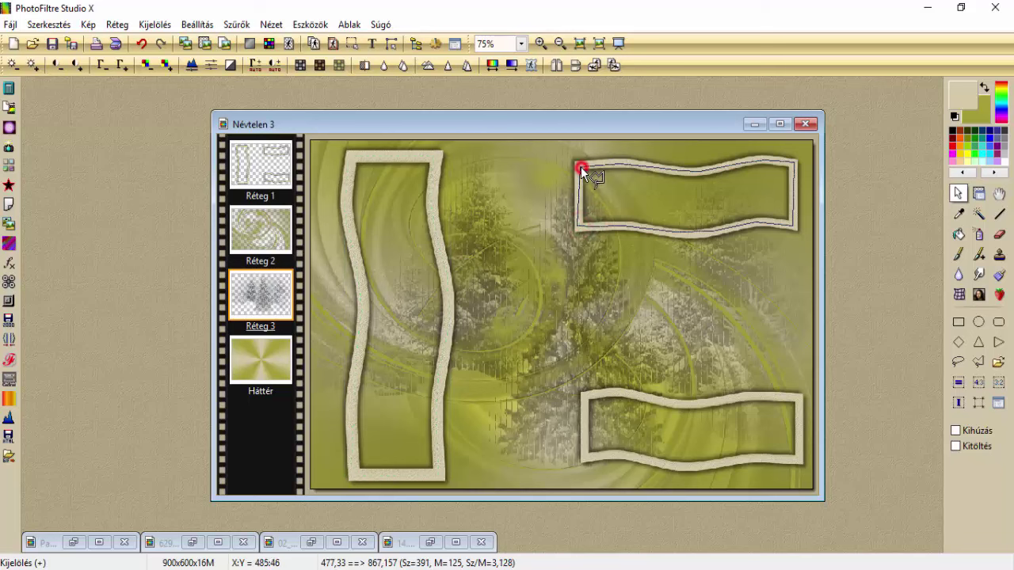
Add a polygonal selection tracing the border of the lower horizontal wavy frame to the existing selection
{"action": "left_click", "coordinate": [584, 395]}
{"action": "left_click", "coordinate": [605, 392]}
{"action": "mouse_move", "coordinate": [633, 396]}
{"action": "left_mouse_down"}
{"action": "mouse_move", "coordinate": [800, 399]}
{"action": "mouse_move", "coordinate": [801, 461]}
{"action": "mouse_move", "coordinate": [586, 456]}
{"action": "mouse_move", "coordinate": [594, 418]}
{"action": "mouse_move", "coordinate": [587, 399]}
{"action": "left_mouse_up"}
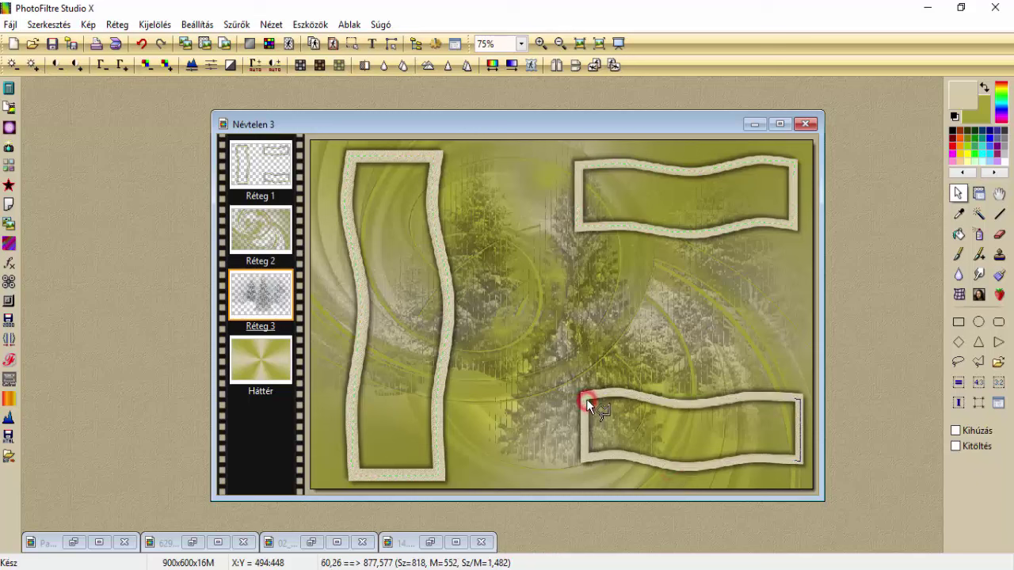
Create a transparent 818 × 552 pixel layer at manual position X 60, Y 26 and move it directly above Réteg 2
{"action": "left_click", "coordinate": [117, 24]}
{"action": "mouse_move", "coordinate": [118, 41]}
{"action": "left_click", "coordinate": [317, 42]}
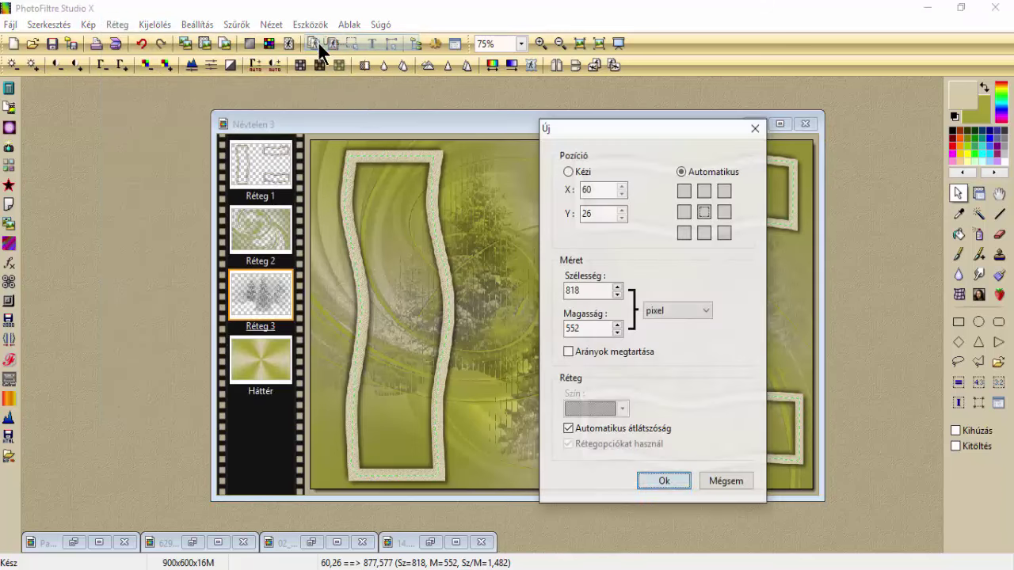
{"action": "left_click", "coordinate": [572, 172]}
{"action": "left_click", "coordinate": [671, 482]}
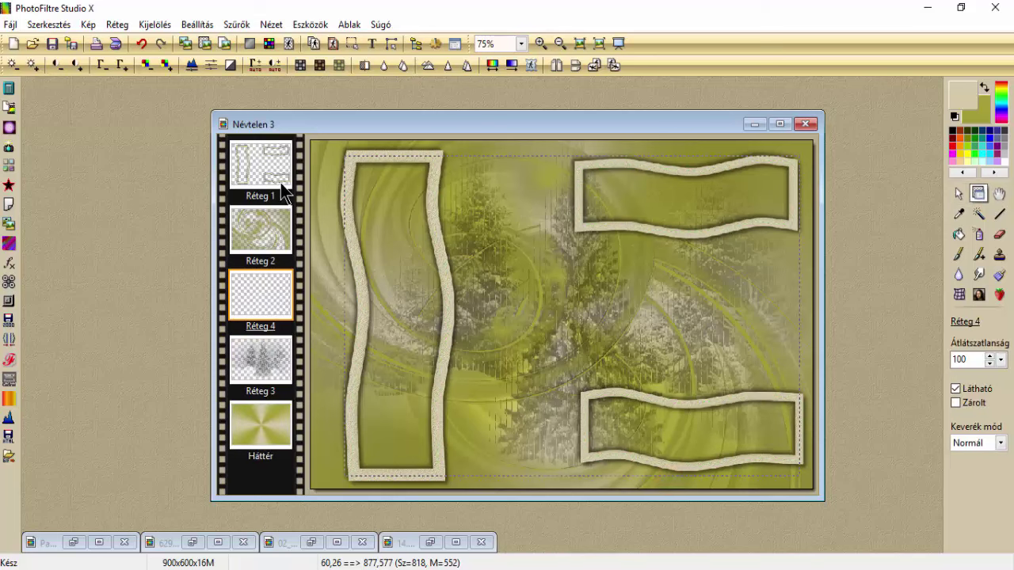
{"action": "left_click", "coordinate": [268, 304]}
{"action": "left_click_drag", "start_coordinate": [268, 303], "coordinate": [266, 207]}
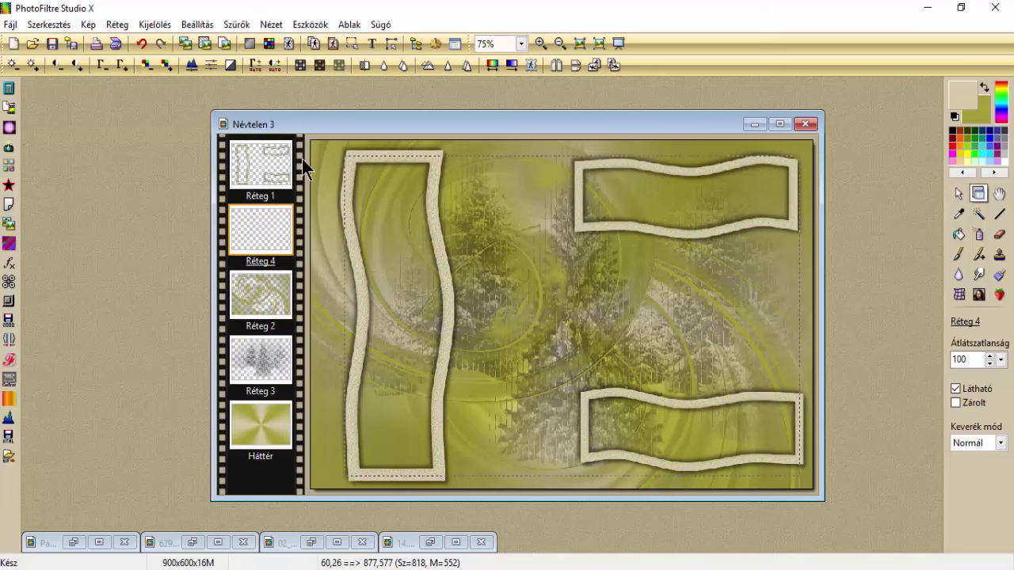
Paste the copied winter image into the three-frame selection on Réteg 4, using the Méret beállítása option to fit its size
{"action": "left_click", "coordinate": [353, 39]}
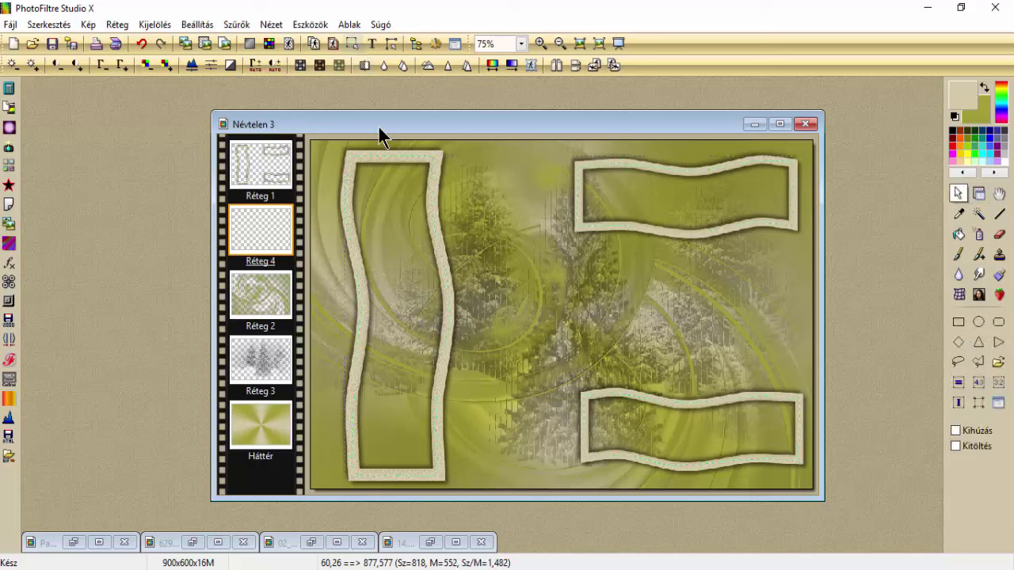
{"action": "right_click", "coordinate": [382, 192]}
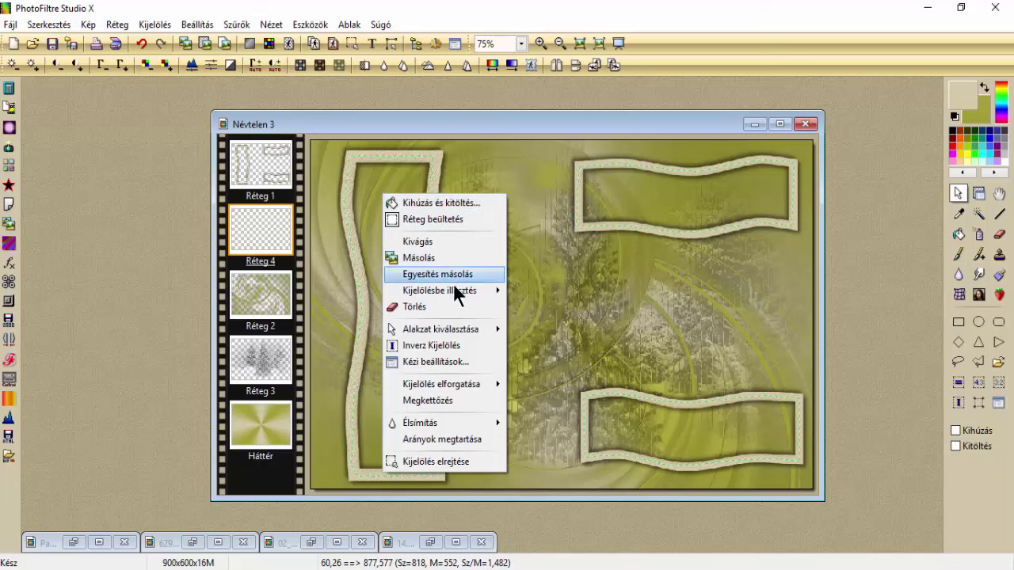
{"action": "mouse_move", "coordinate": [453, 286]}
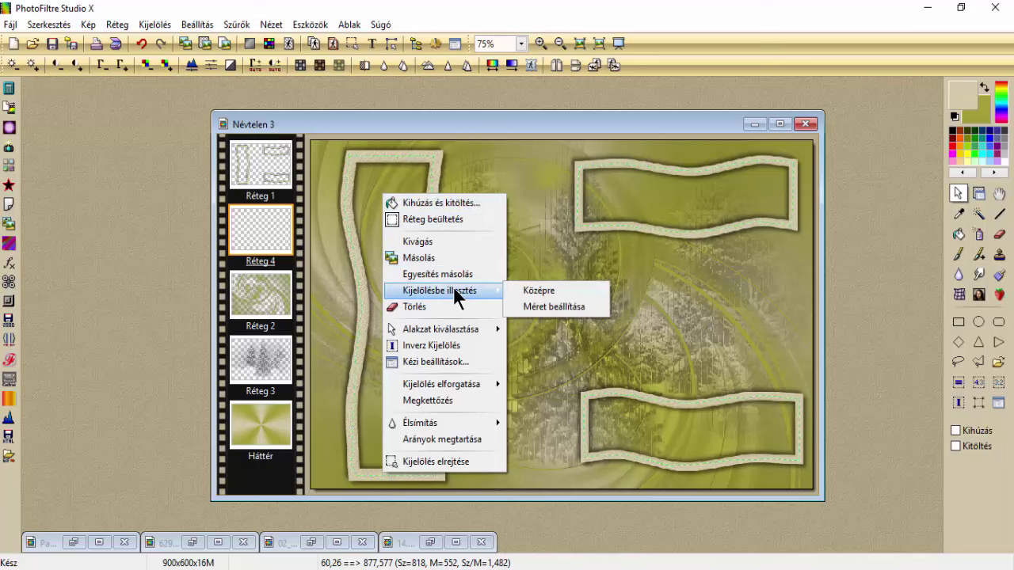
{"action": "left_click", "coordinate": [557, 309]}
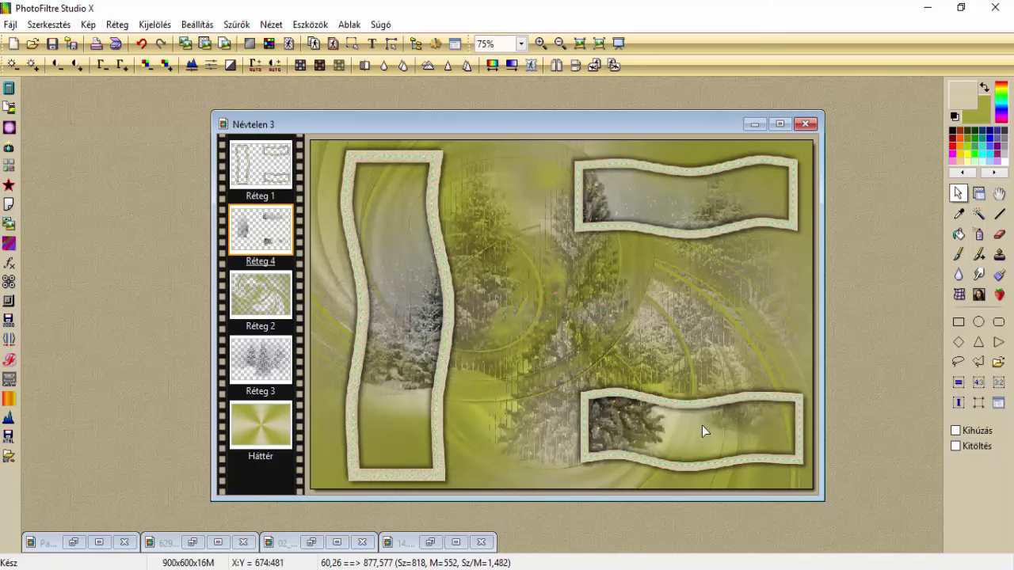
Duplicate Réteg 4 and merge the copy into the layer beneath it
{"action": "left_click", "coordinate": [282, 234]}
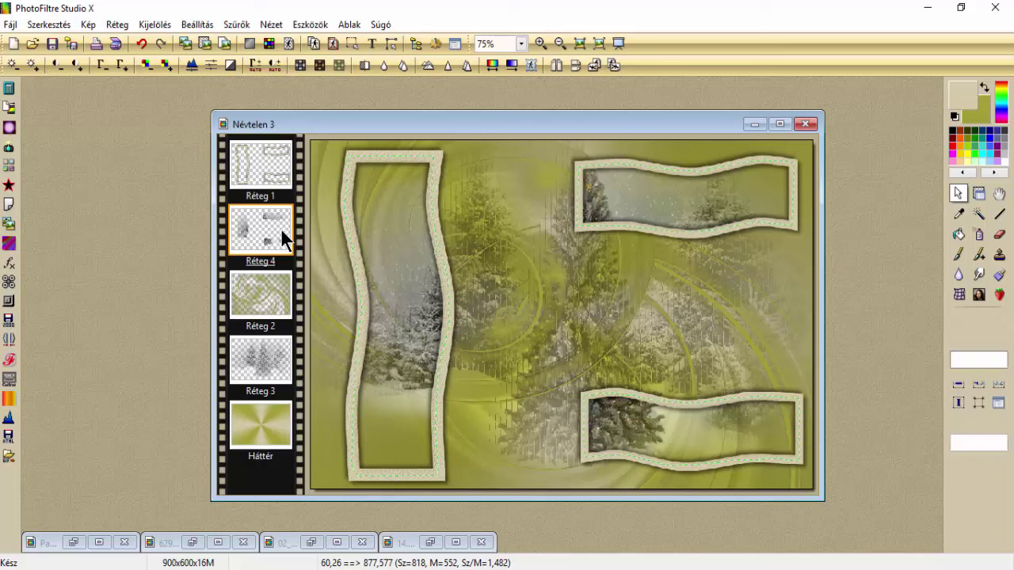
{"action": "right_click", "coordinate": [283, 233]}
{"action": "left_click", "coordinate": [351, 497]}
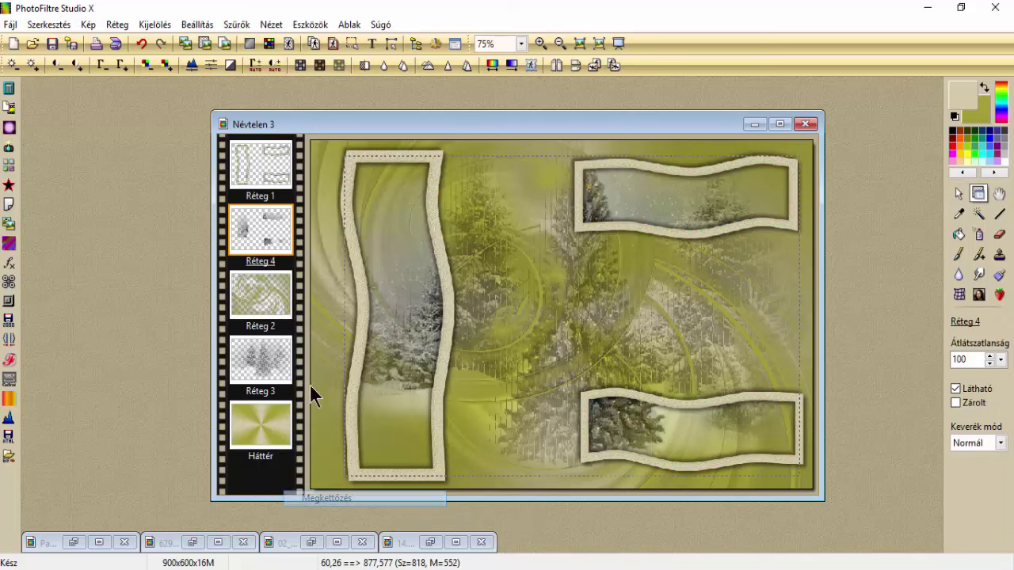
{"action": "right_click", "coordinate": [263, 222]}
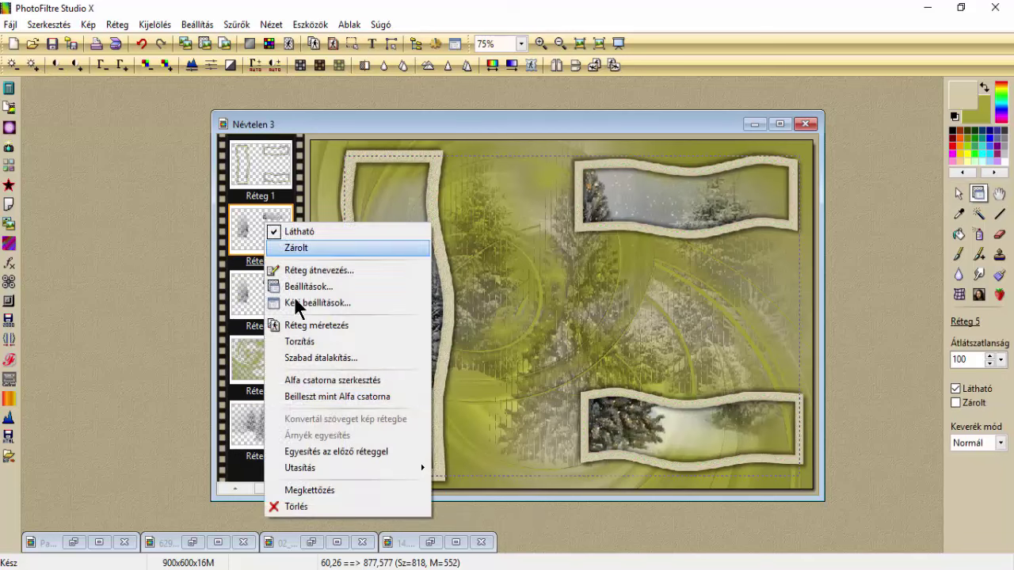
{"action": "left_click", "coordinate": [328, 451]}
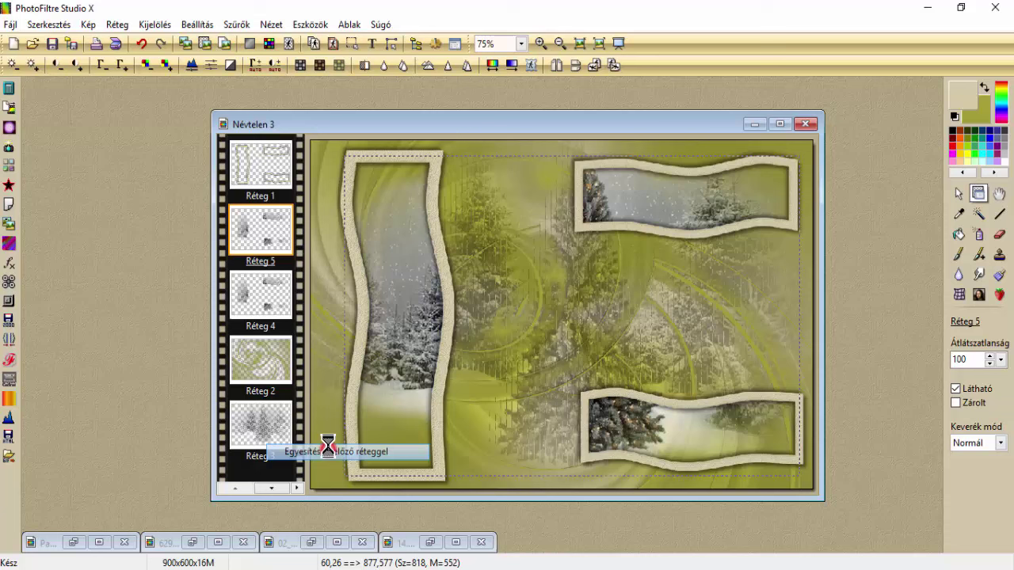
Apply Mikro kontraszt to Réteg 4 at 100% intensity and 12-pixel radius, and set the layer's blend mode to Fényesség
{"action": "left_click", "coordinate": [237, 24]}
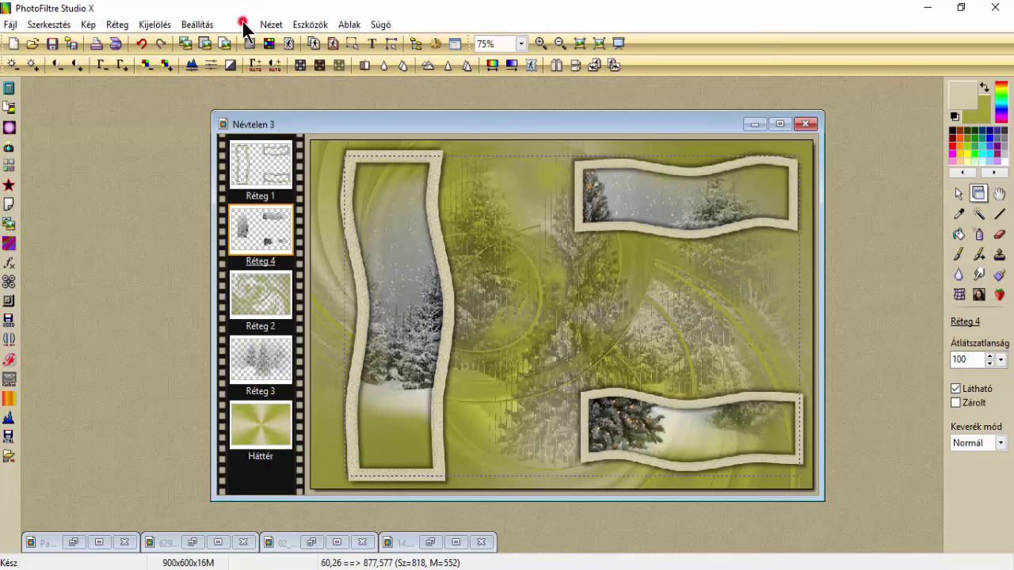
{"action": "mouse_move", "coordinate": [260, 73]}
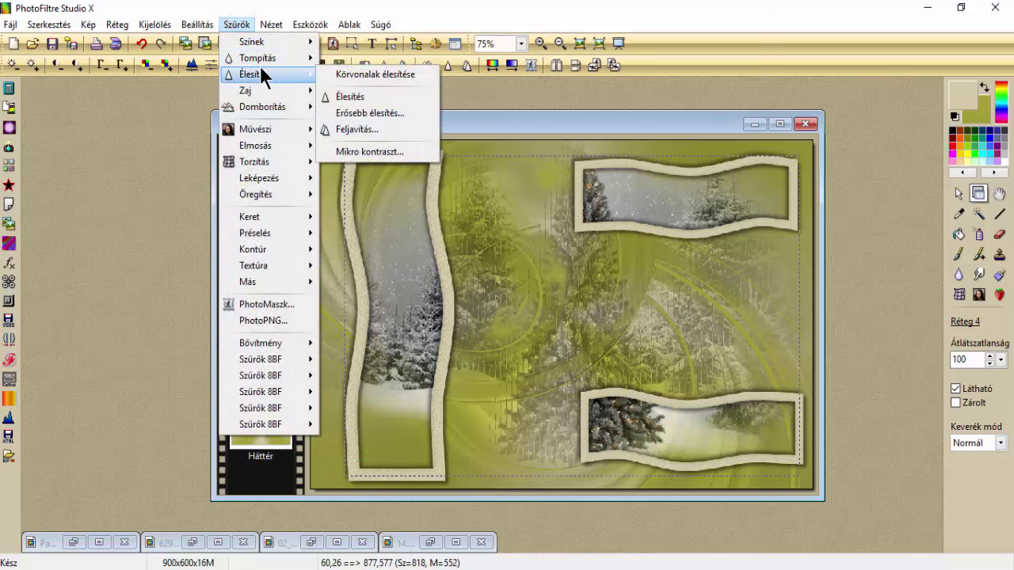
{"action": "left_click", "coordinate": [369, 151]}
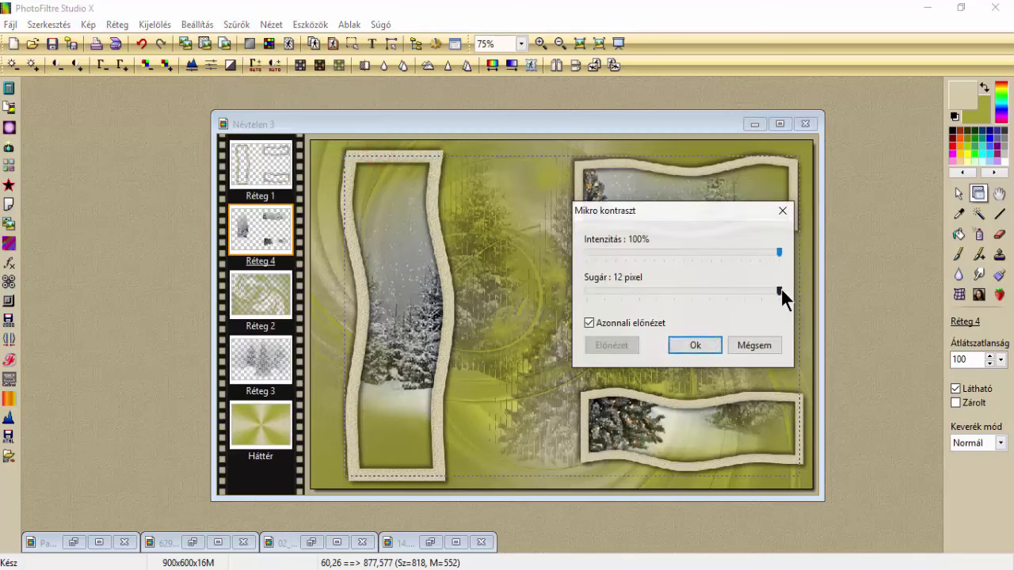
{"action": "left_click", "coordinate": [689, 348]}
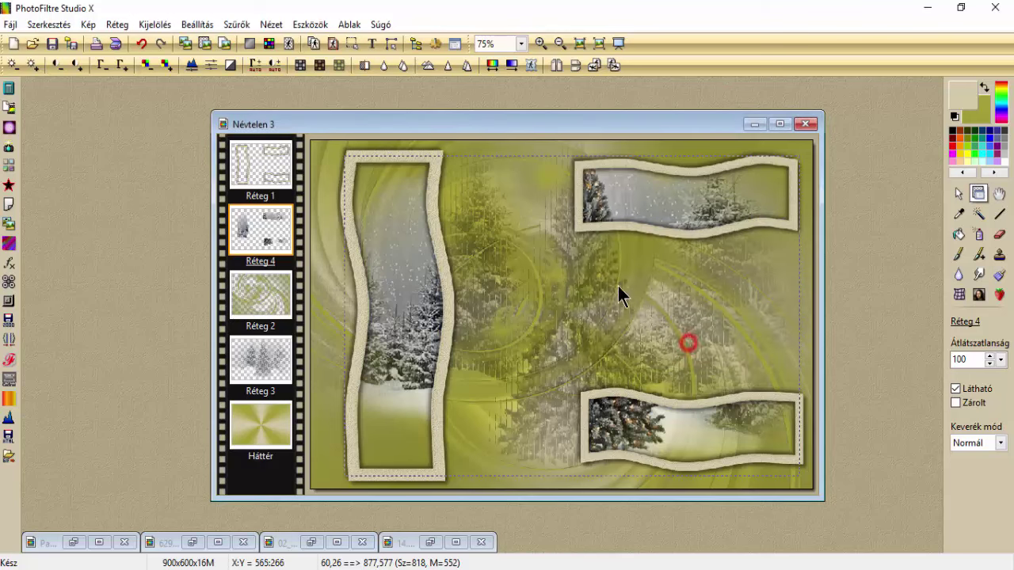
{"action": "left_click", "coordinate": [1000, 445]}
{"action": "left_click", "coordinate": [973, 425]}
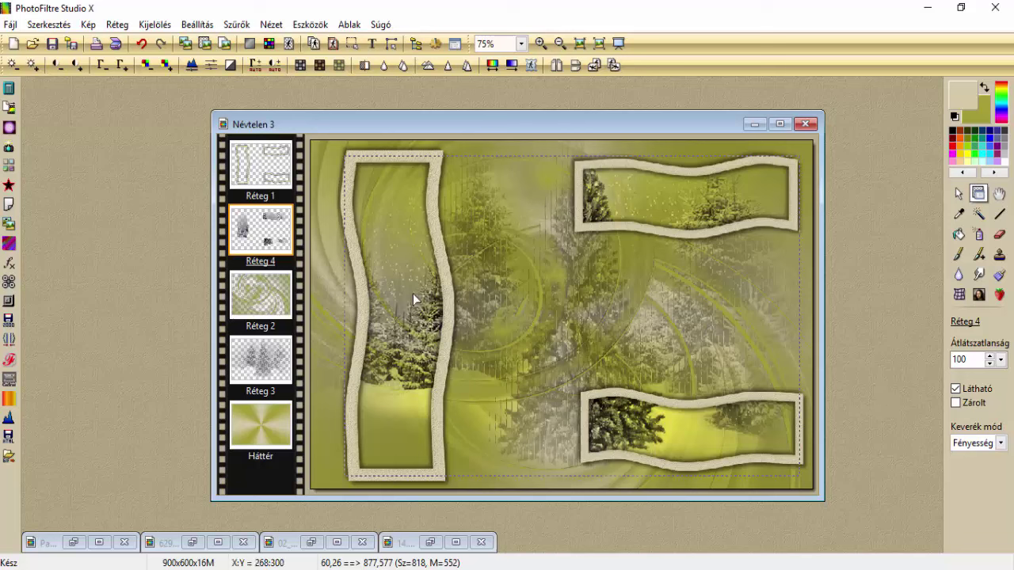
Duplicate the swirl layer Réteg 2 and the Háttér gradient layer
{"action": "left_click", "coordinate": [270, 286]}
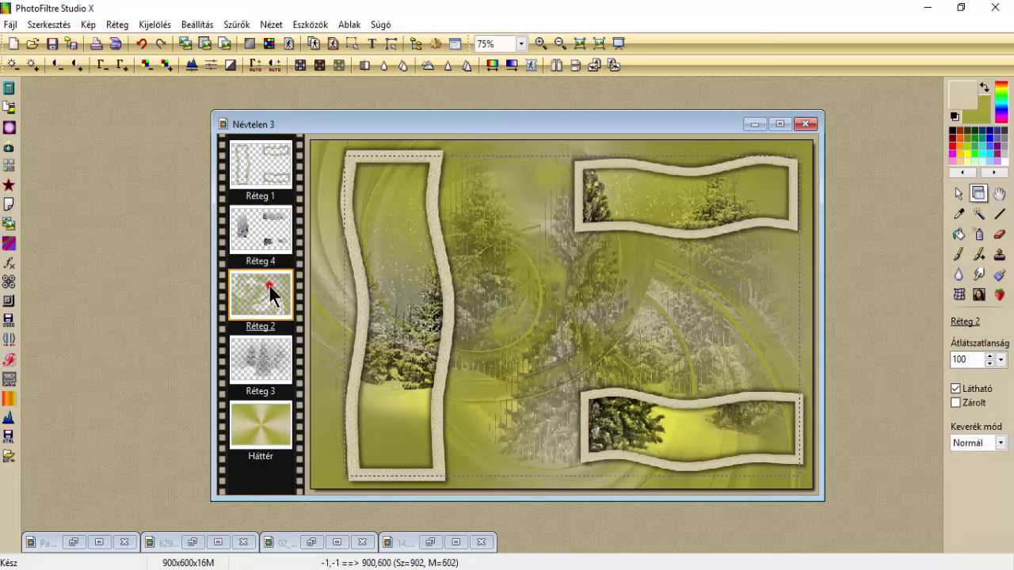
{"action": "right_click", "coordinate": [271, 285]}
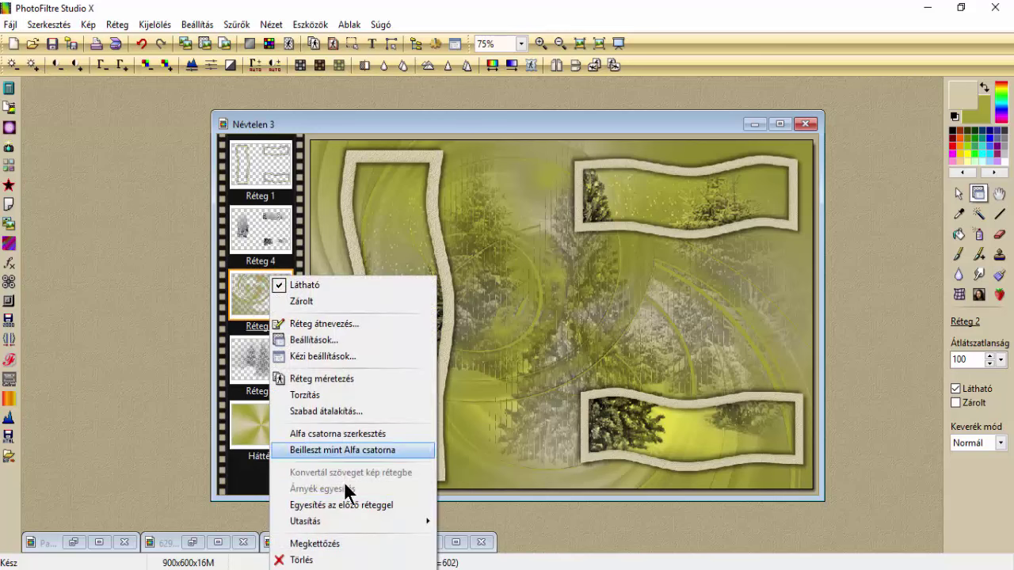
{"action": "left_click", "coordinate": [333, 543]}
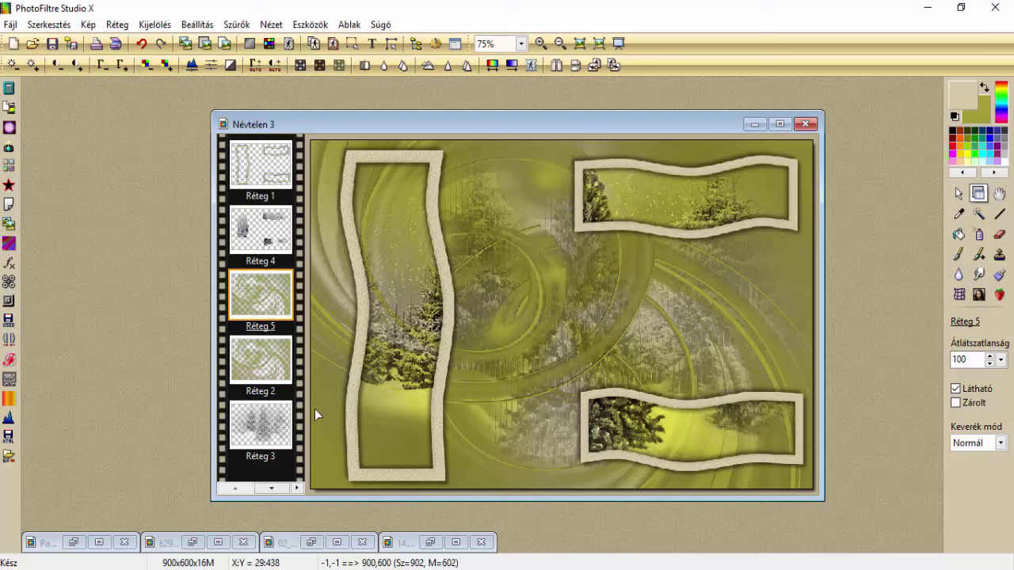
{"action": "left_click", "coordinate": [270, 488]}
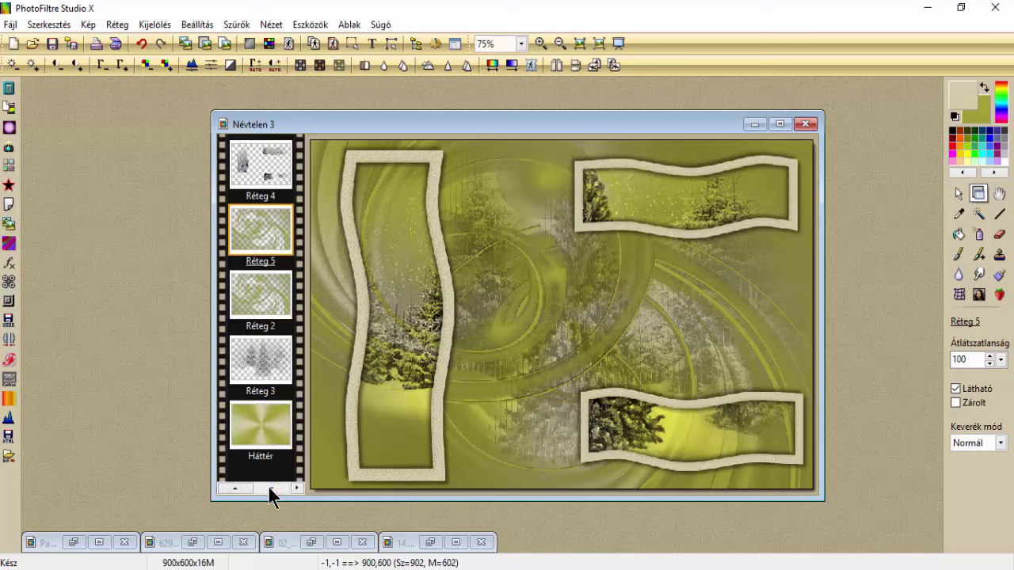
{"action": "right_click", "coordinate": [274, 418]}
{"action": "left_click", "coordinate": [291, 393]}
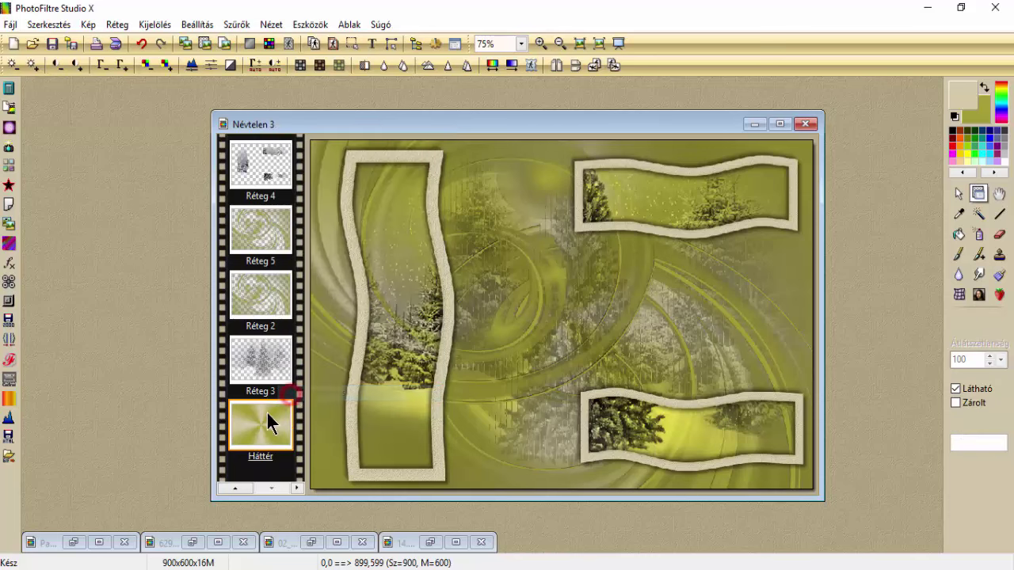
Move Réteg 2 below the duplicated gradient layer Réteg 6 and merge it into Háttér
{"action": "left_click_drag", "start_coordinate": [271, 293], "coordinate": [275, 424]}
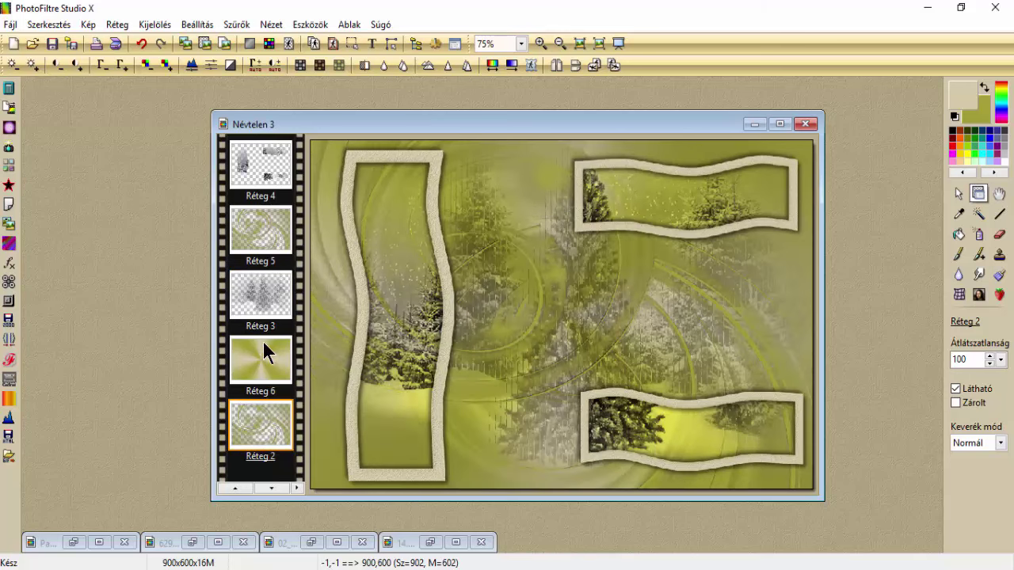
{"action": "right_click", "coordinate": [264, 428]}
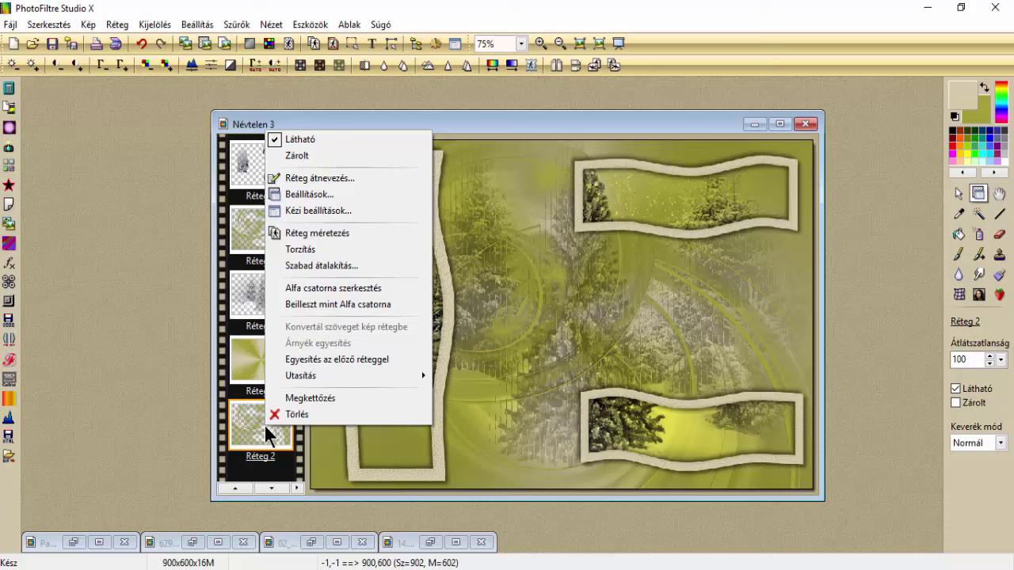
{"action": "left_click", "coordinate": [286, 361]}
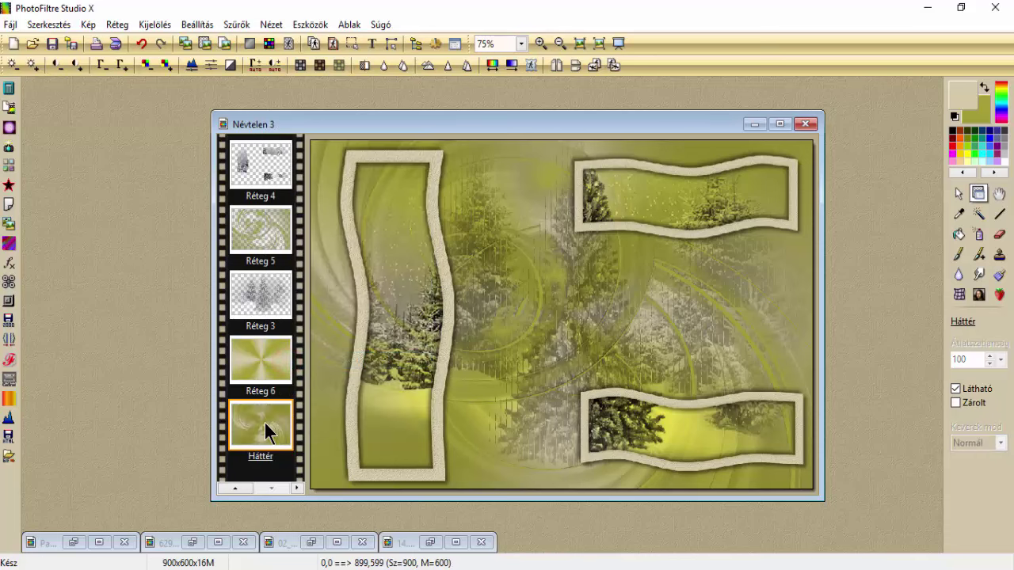
Merge the wavy frame layer Réteg 1 into Réteg 4 beneath it
{"action": "left_click", "coordinate": [235, 487]}
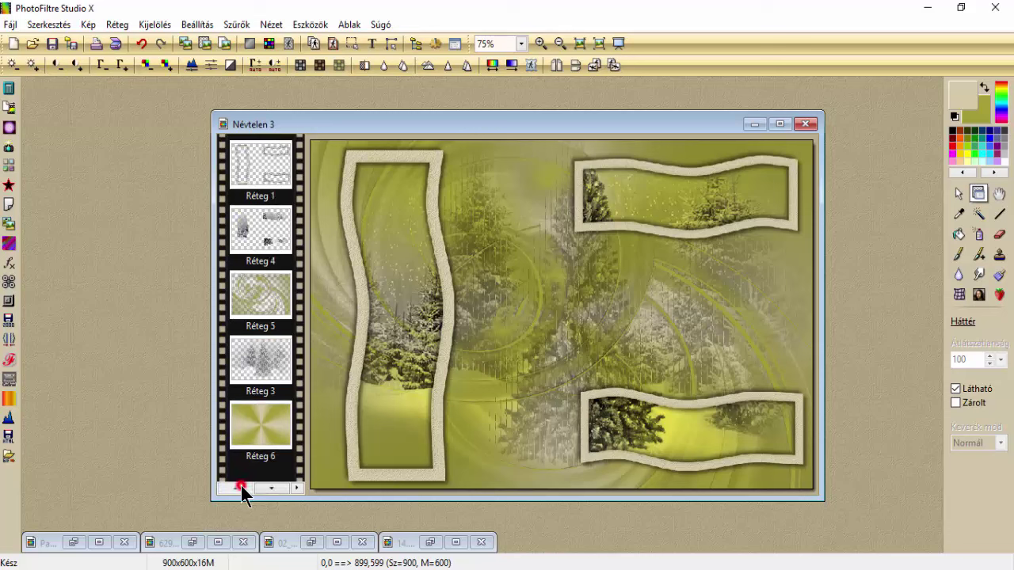
{"action": "right_click", "coordinate": [261, 170]}
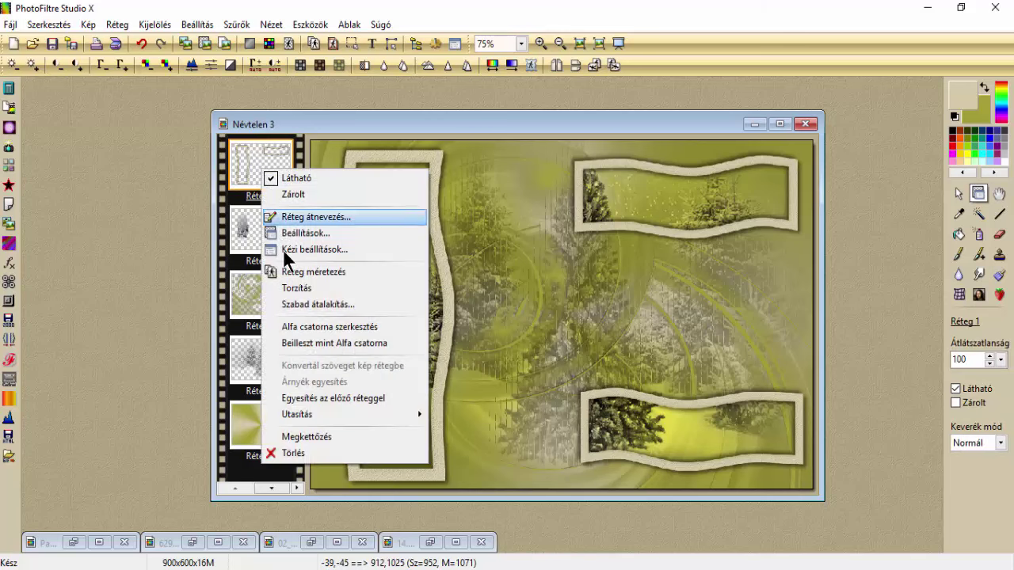
{"action": "left_click", "coordinate": [321, 399]}
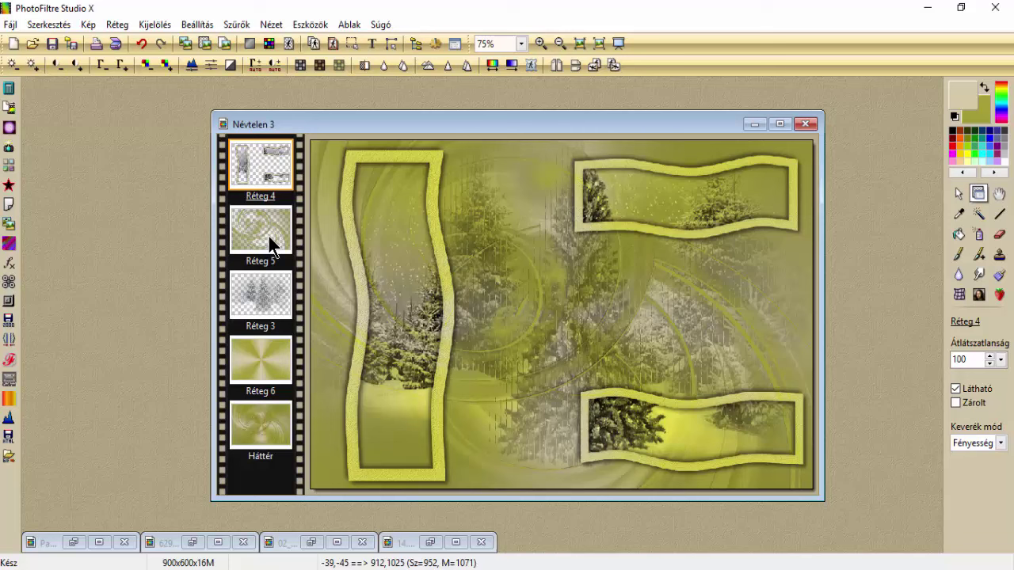
Merge Réteg 5, Réteg 3 and Réteg 4 down into Réteg 6, leaving Háttér separate
{"action": "right_click", "coordinate": [270, 241]}
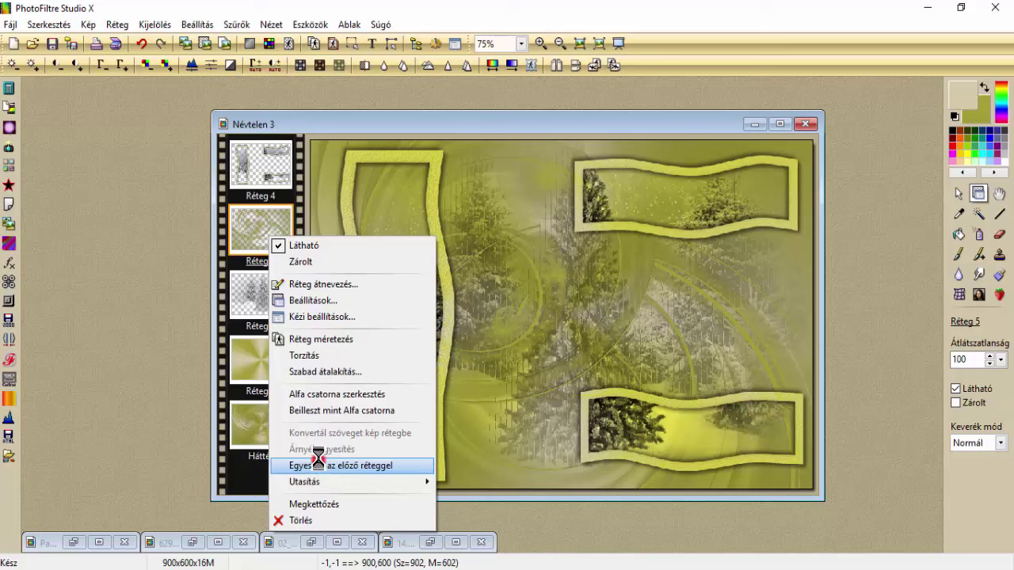
{"action": "left_click", "coordinate": [320, 464]}
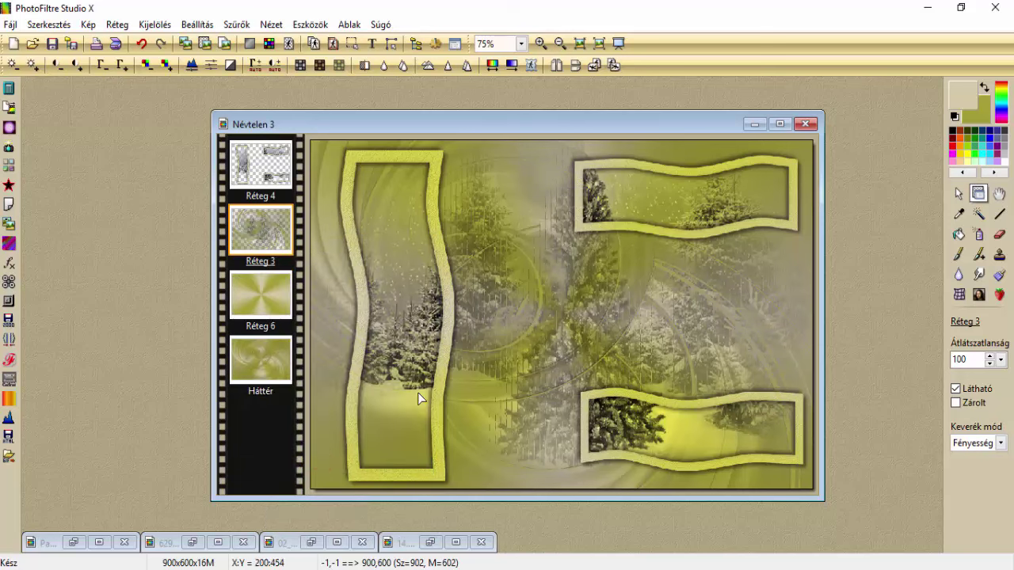
{"action": "right_click", "coordinate": [271, 241]}
{"action": "left_click", "coordinate": [339, 468]}
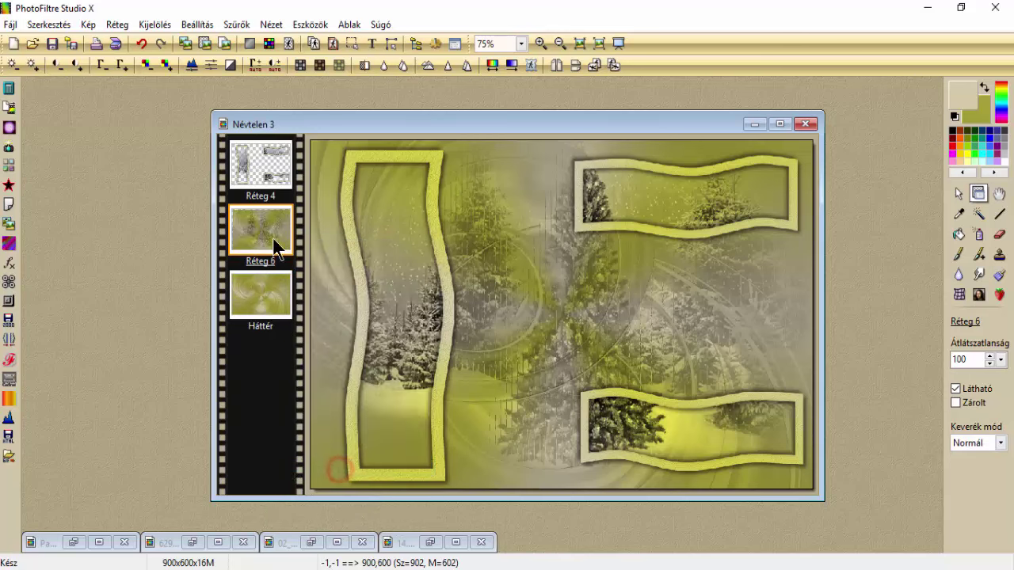
{"action": "right_click", "coordinate": [274, 169]}
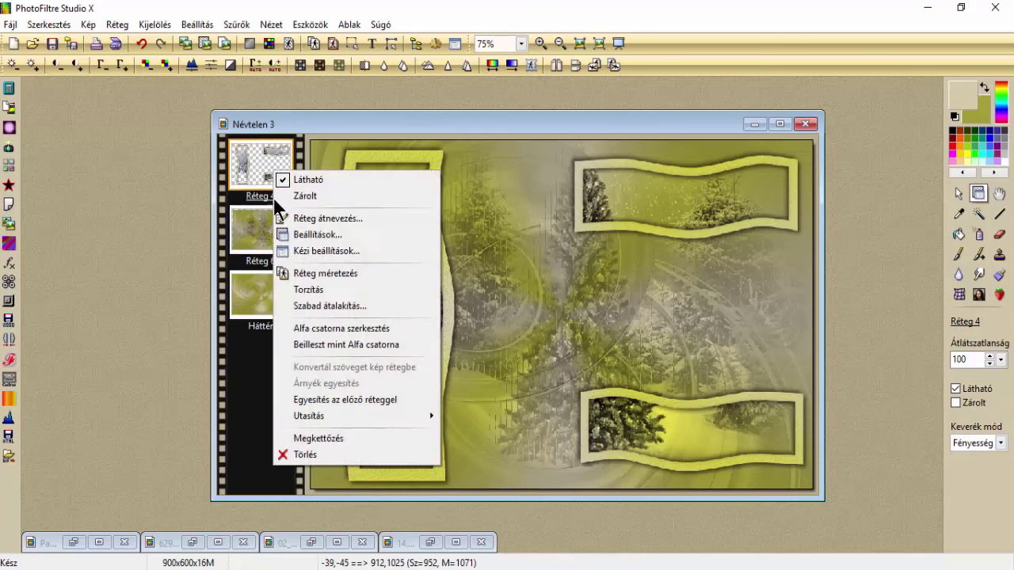
{"action": "left_click", "coordinate": [328, 399]}
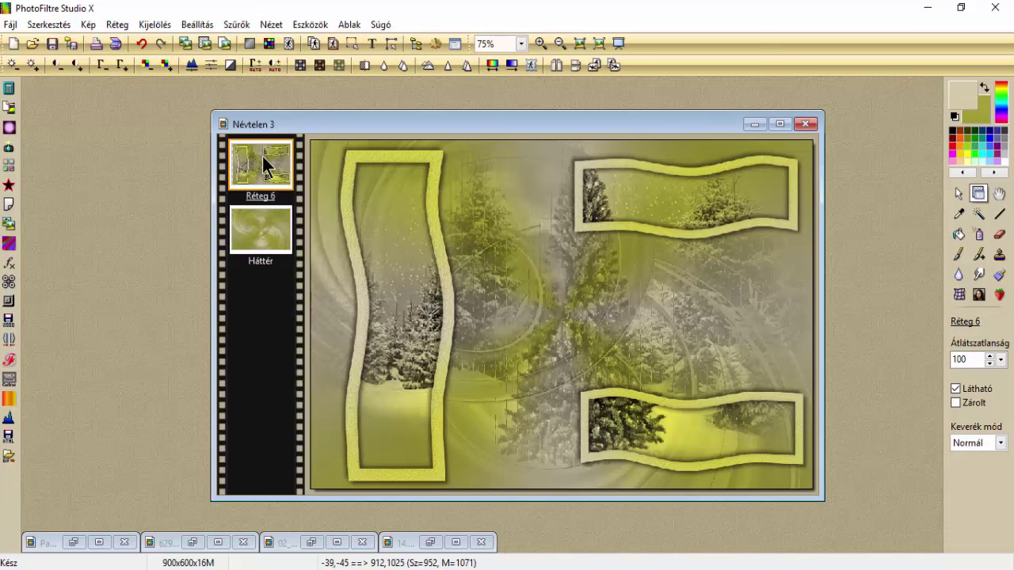
Open MuRa's Meister Perspective Tiling on the Háttér layer with Perspective set to 100 and Height to 20
{"action": "left_click", "coordinate": [272, 239]}
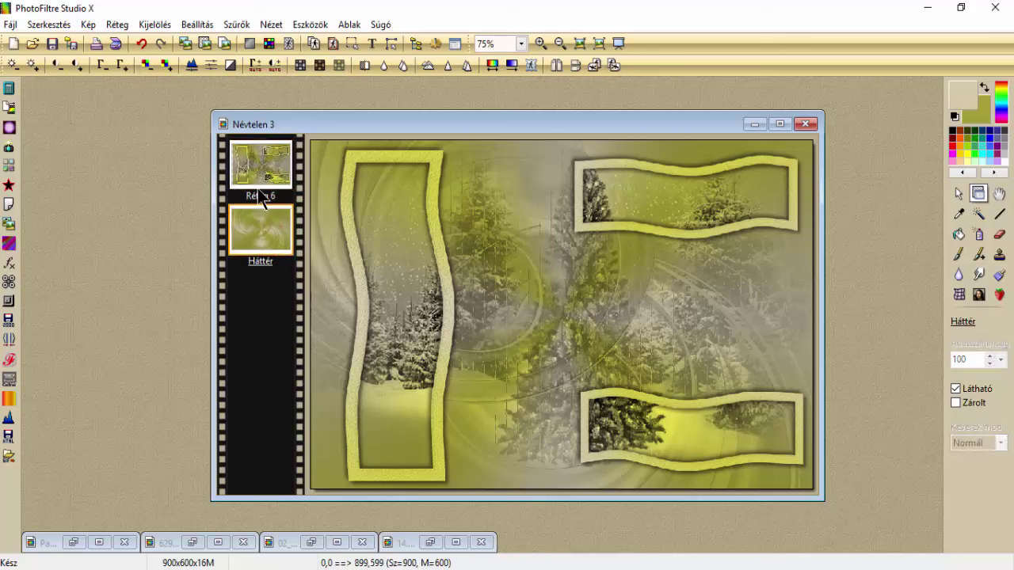
{"action": "left_click", "coordinate": [236, 25]}
{"action": "mouse_move", "coordinate": [265, 359]}
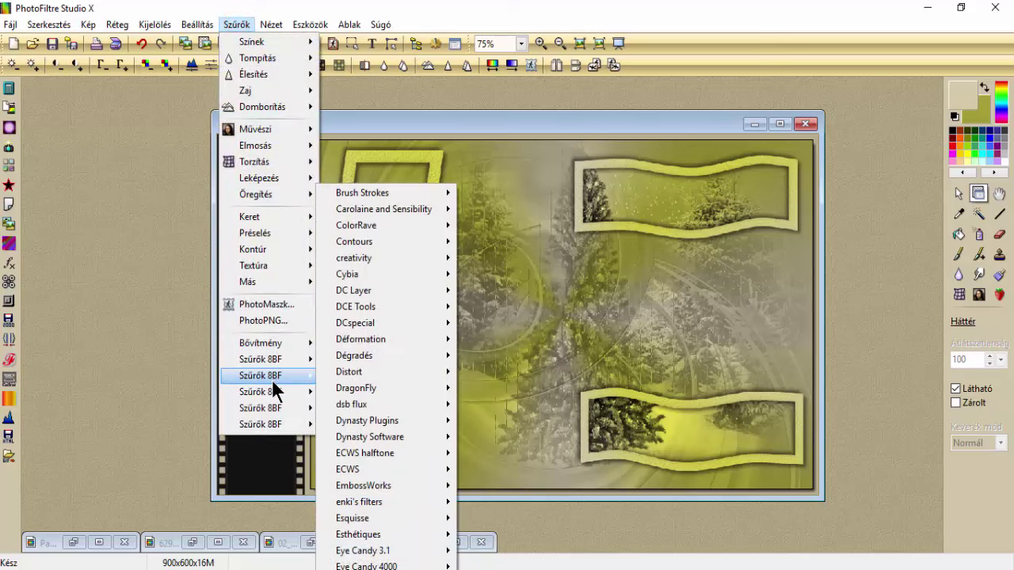
{"action": "mouse_move", "coordinate": [272, 388]}
{"action": "mouse_move", "coordinate": [407, 491]}
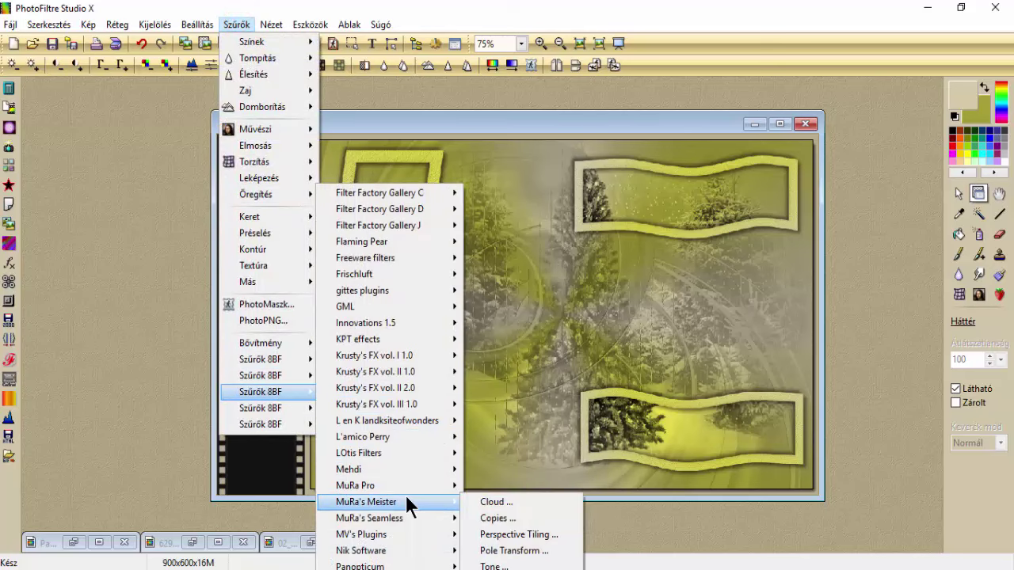
{"action": "left_click", "coordinate": [528, 537]}
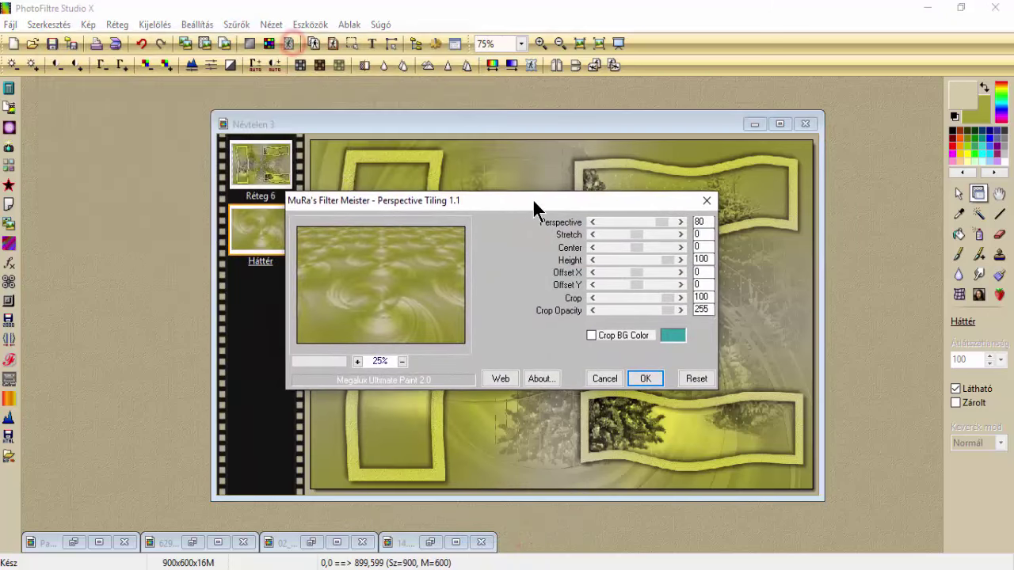
{"action": "left_click_drag", "start_coordinate": [667, 223], "coordinate": [622, 263]}
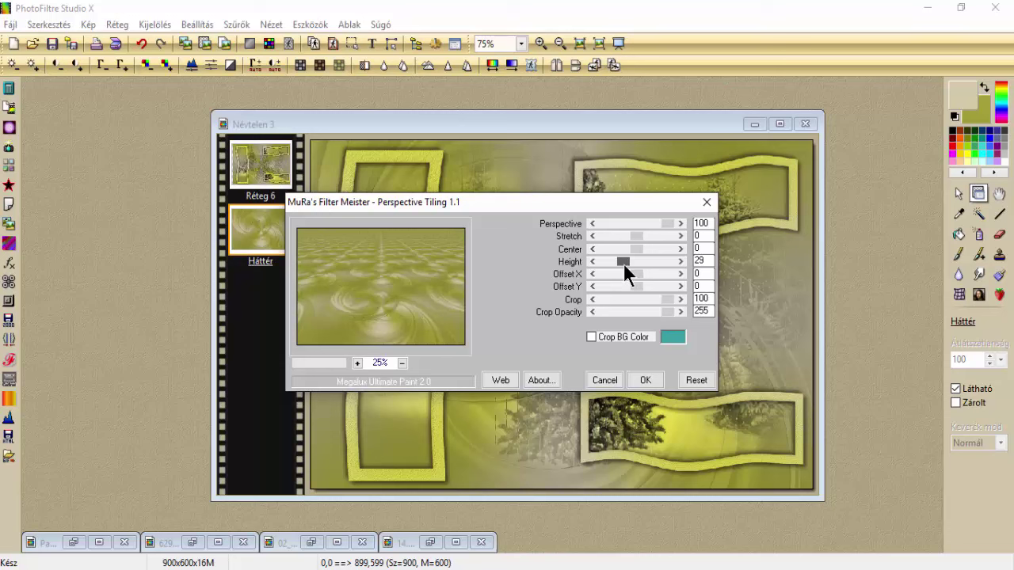
{"action": "left_click_drag", "start_coordinate": [621, 266], "coordinate": [618, 265]}
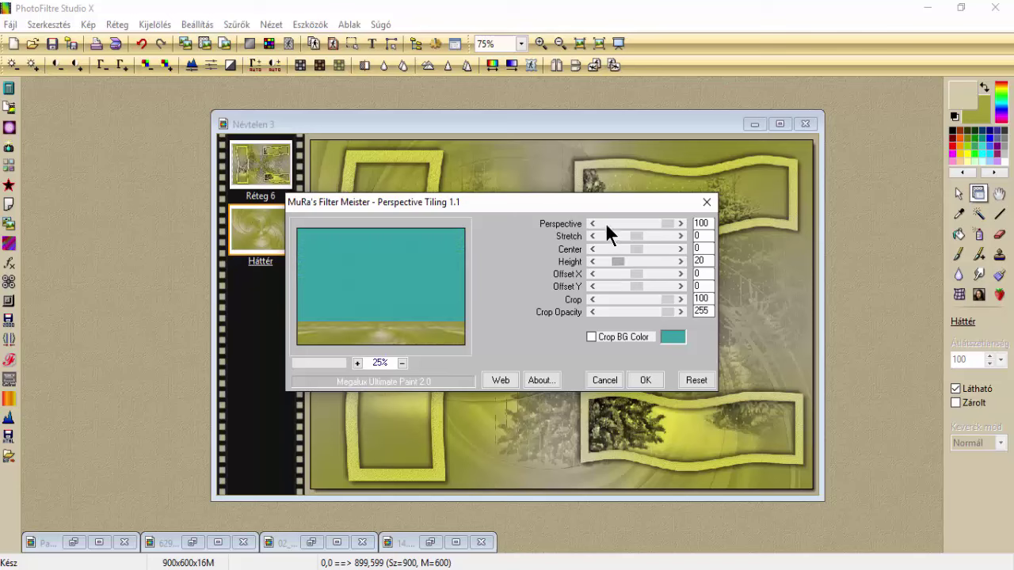
Set the tiling's background colour to the light beige custom colour and apply the filter to Háttér
{"action": "left_click", "coordinate": [672, 338]}
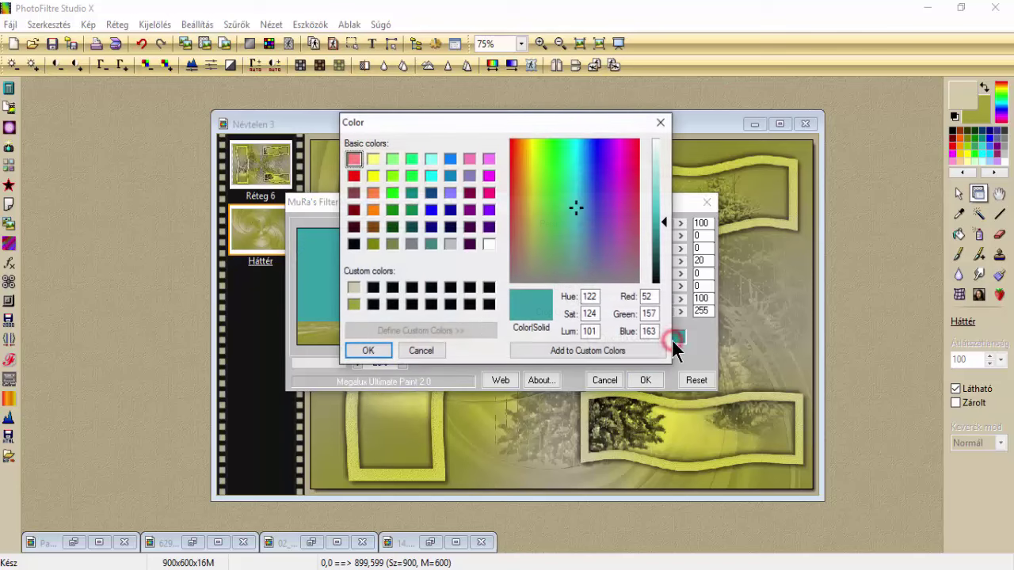
{"action": "left_click", "coordinate": [353, 286]}
{"action": "left_click", "coordinate": [369, 350]}
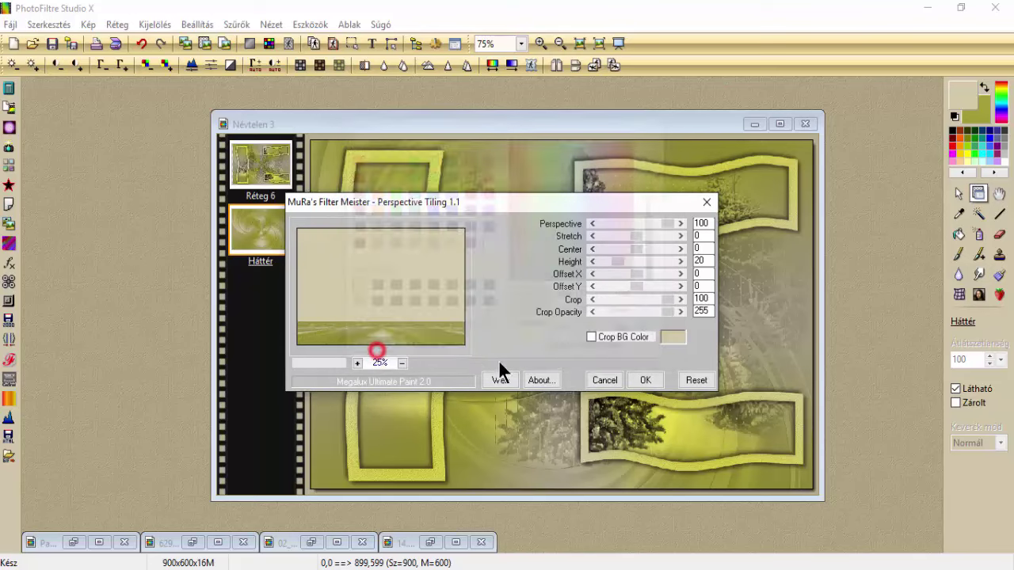
{"action": "left_click", "coordinate": [643, 381]}
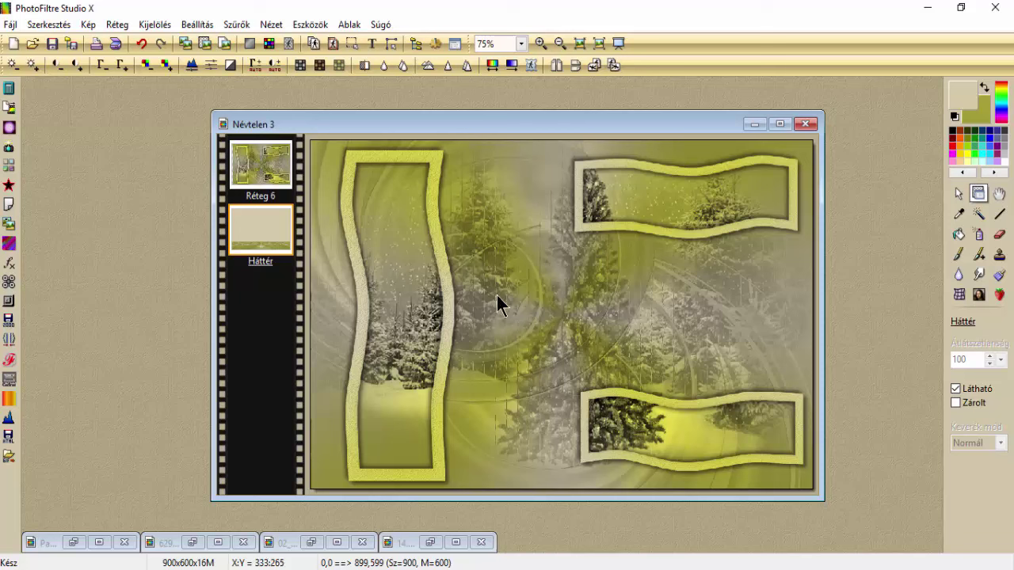
Compress layer Réteg 6 vertically from its upper edge to a height of about 861 px, keeping its width
{"action": "left_click", "coordinate": [262, 175]}
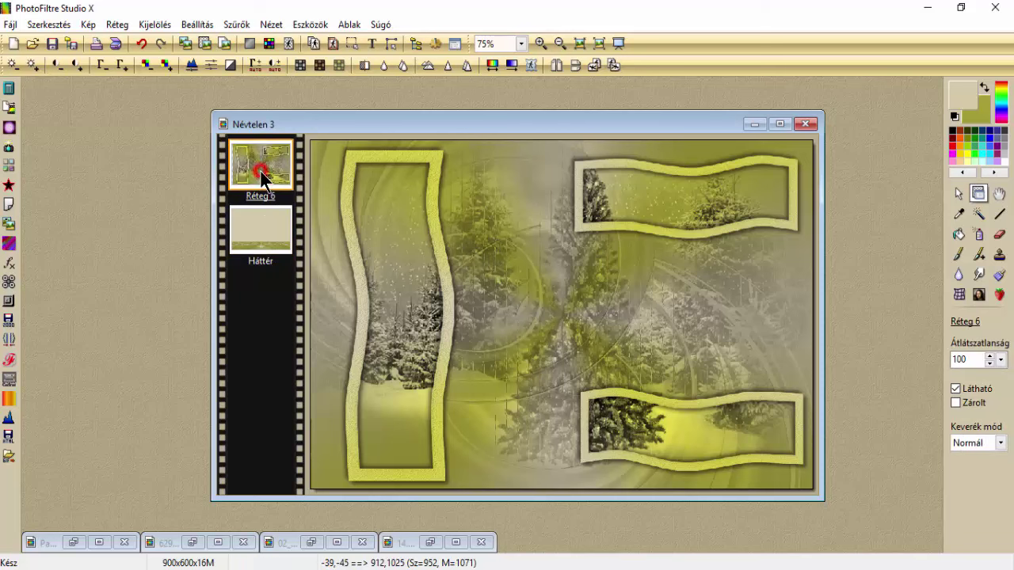
{"action": "right_click", "coordinate": [503, 223]}
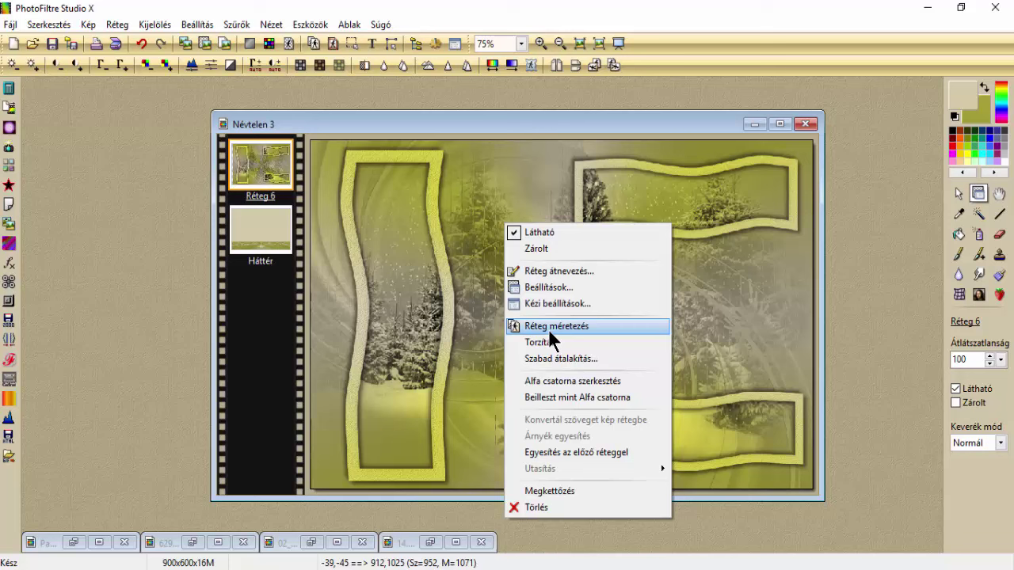
{"action": "left_click", "coordinate": [549, 329]}
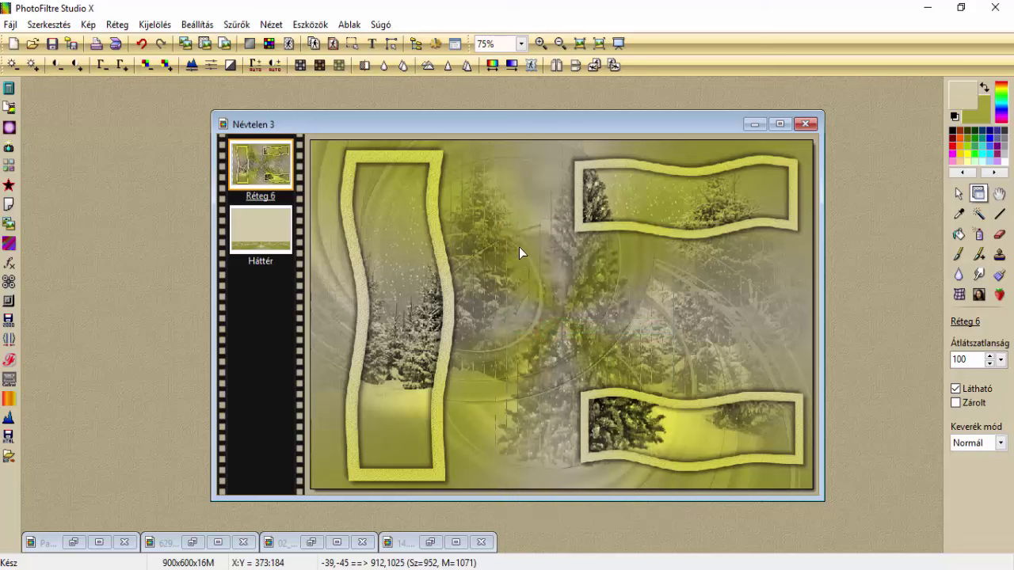
{"action": "right_click", "coordinate": [519, 247]}
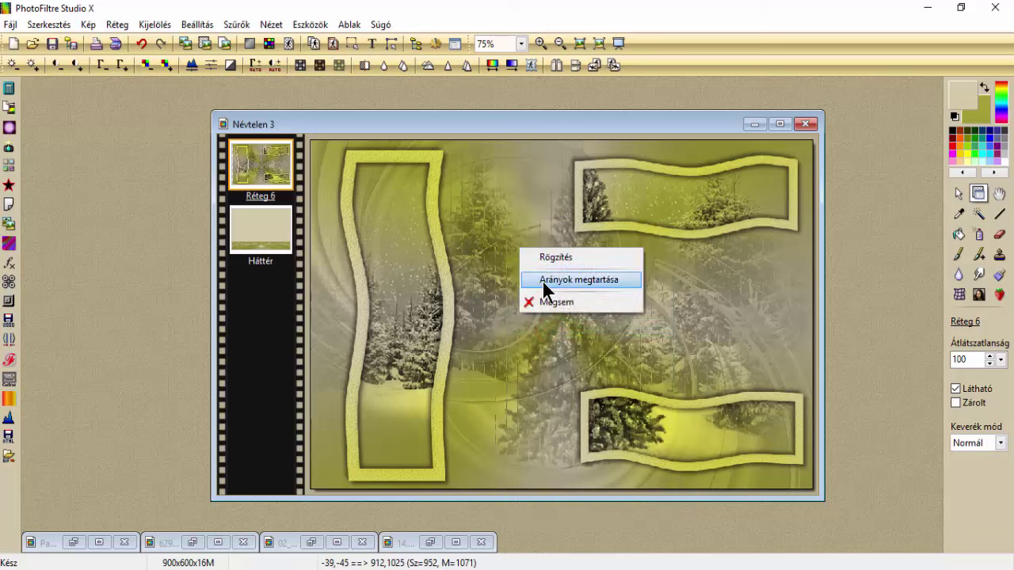
{"action": "left_click", "coordinate": [484, 283]}
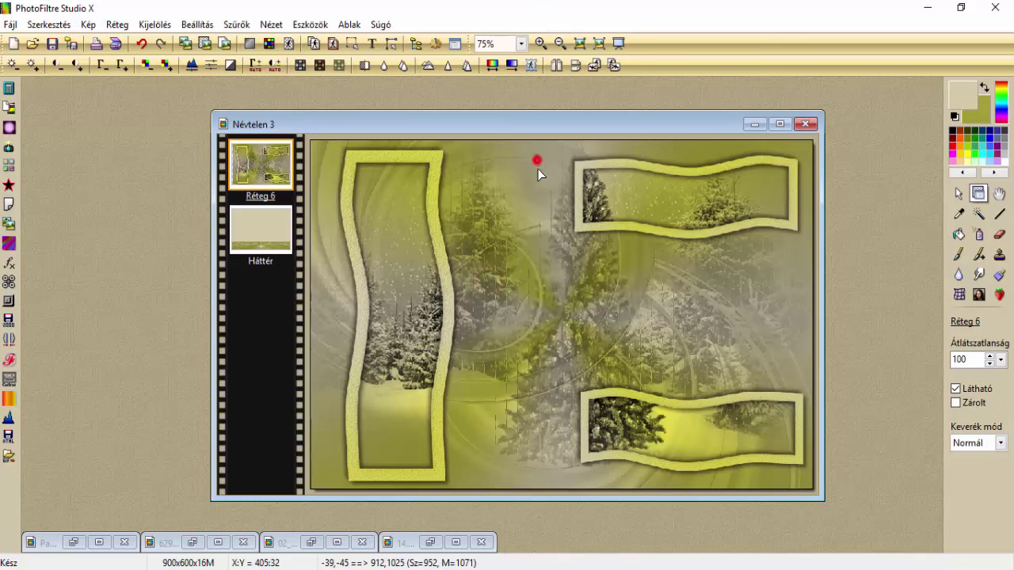
{"action": "left_click_drag", "start_coordinate": [535, 162], "coordinate": [536, 349]}
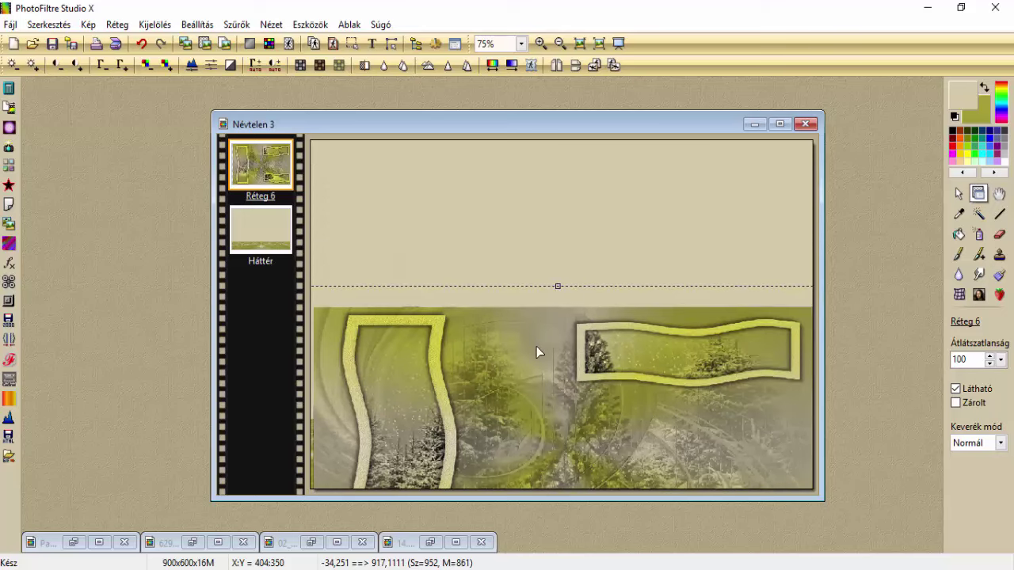
Move the shortened Réteg 6 to about −39, −37 so it meets the tiled floor's horizon, and fix it in place
{"action": "left_click_drag", "start_coordinate": [534, 312], "coordinate": [532, 203]}
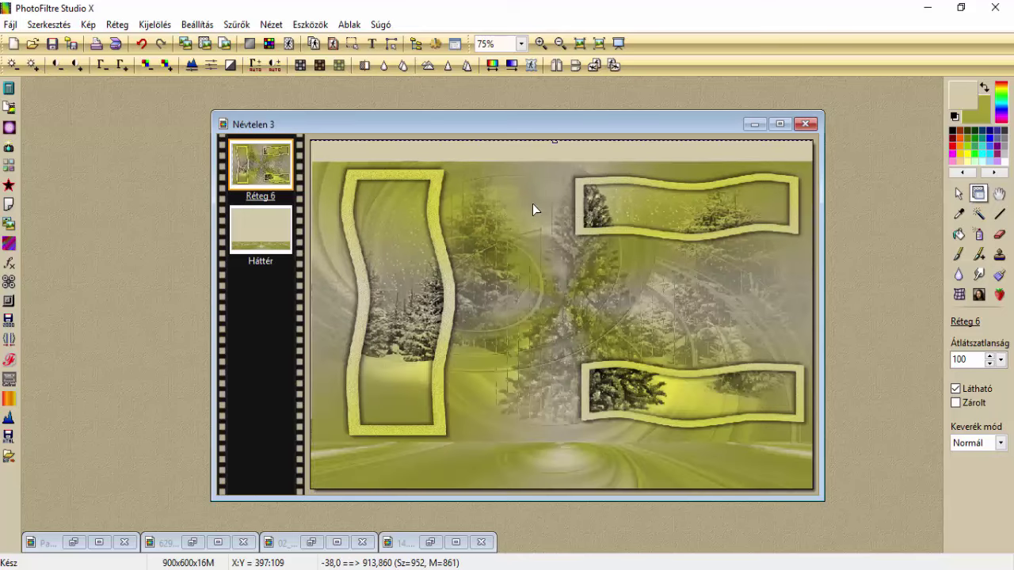
{"action": "key", "text": "Up"}
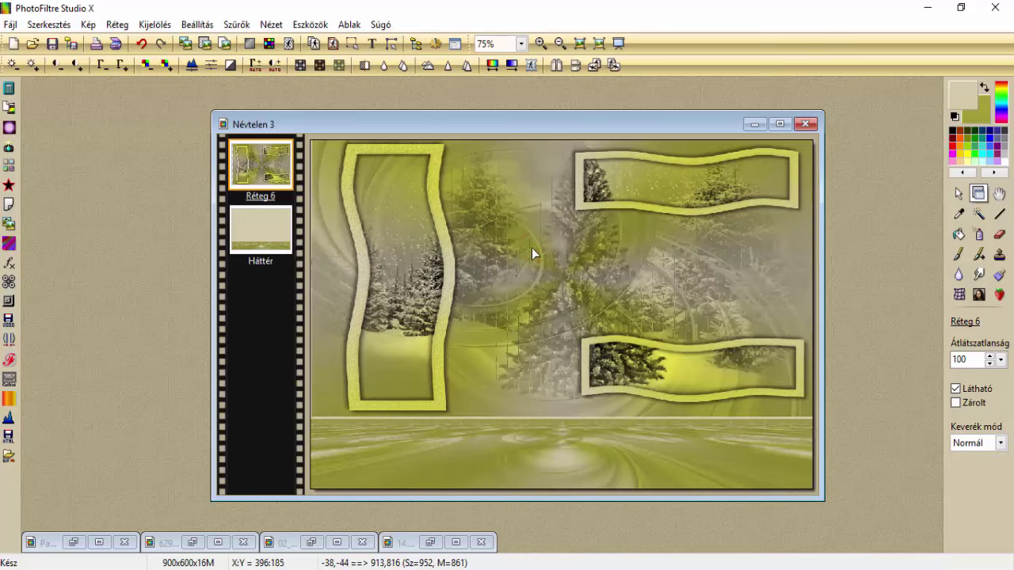
{"action": "key", "text": "Down"}
{"action": "key", "text": "Down"}
{"action": "key", "text": "Down"}
{"action": "key", "text": "Down"}
{"action": "key", "text": "Down"}
{"action": "key", "text": "Down"}
{"action": "key", "text": "Down"}
{"action": "key", "text": "Down"}
{"action": "key", "text": "Down"}
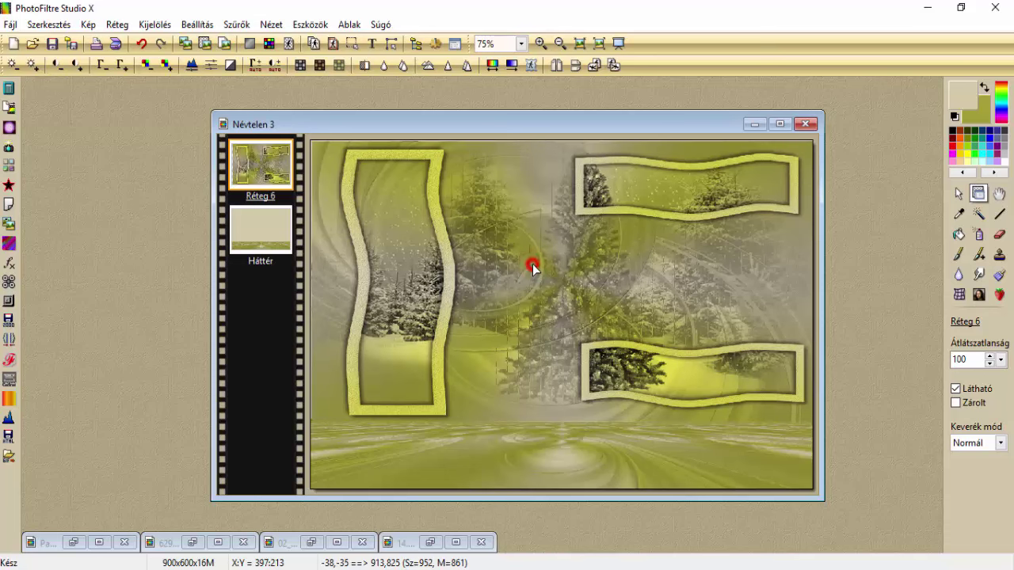
{"action": "mouse_move", "coordinate": [532, 264]}
{"action": "left_mouse_down"}
{"action": "mouse_move", "coordinate": [519, 260]}
{"action": "mouse_move", "coordinate": [535, 265]}
{"action": "left_mouse_up"}
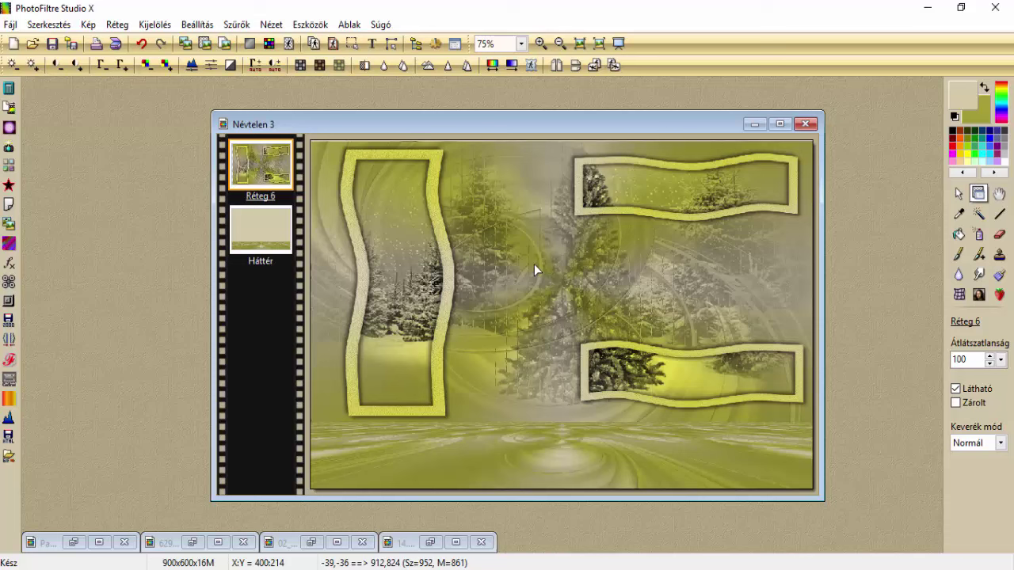
{"action": "left_click_drag", "start_coordinate": [534, 264], "coordinate": [534, 264]}
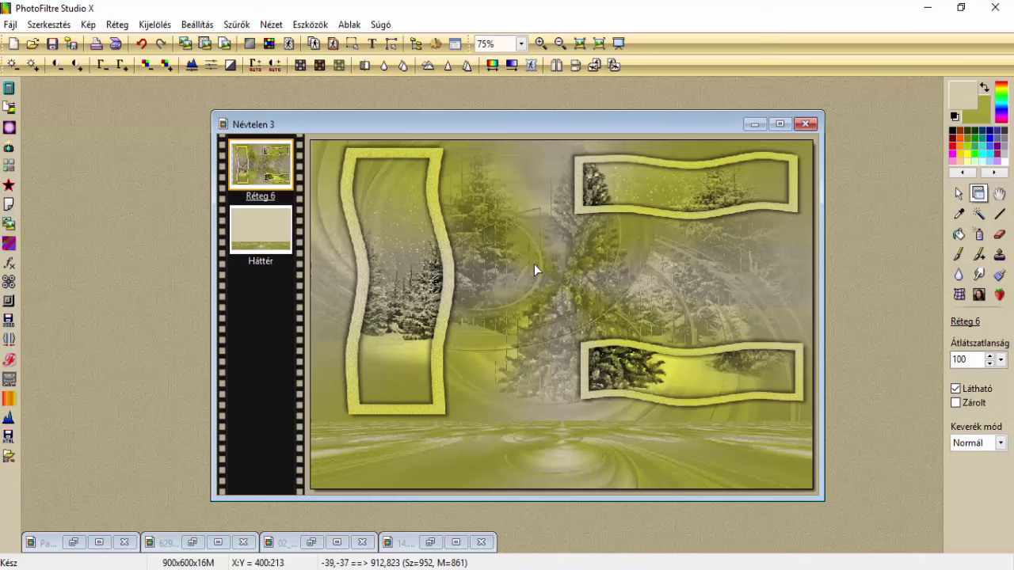
{"action": "right_click", "coordinate": [534, 263]}
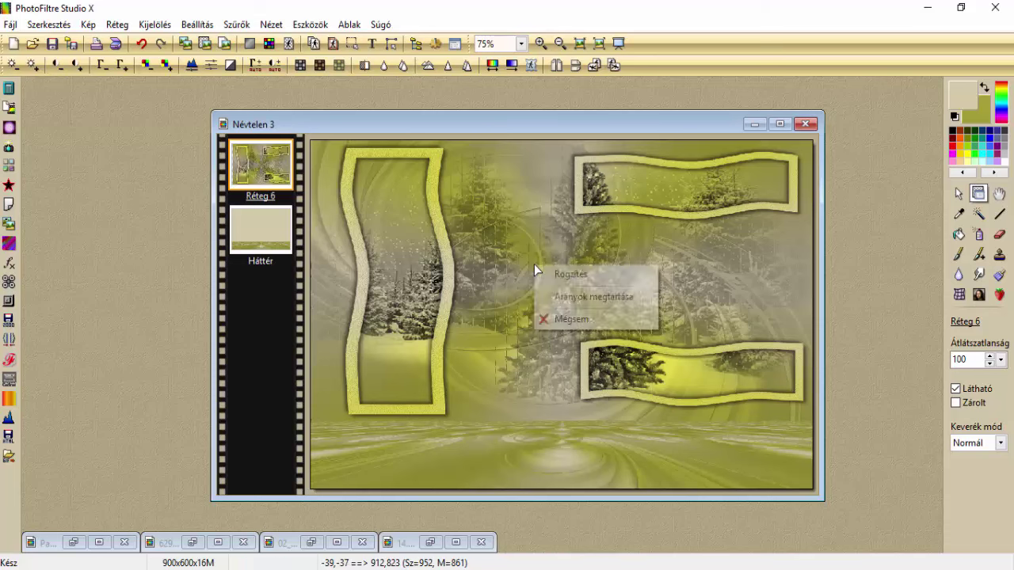
{"action": "left_click", "coordinate": [542, 273]}
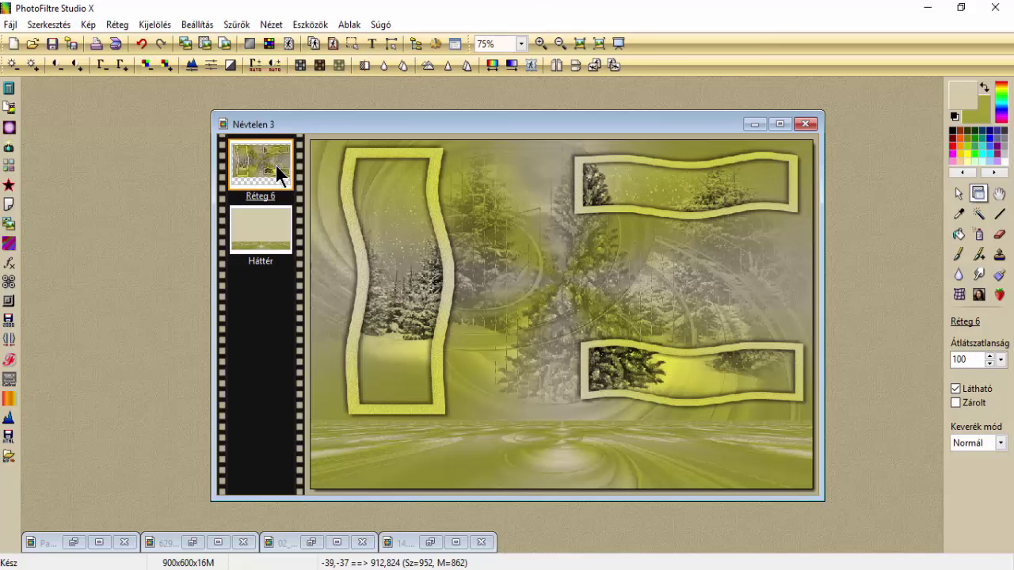
Enable a drop shadow on Réteg 6 with X and Y offsets of 4
{"action": "right_click", "coordinate": [275, 165]}
{"action": "left_click", "coordinate": [333, 230]}
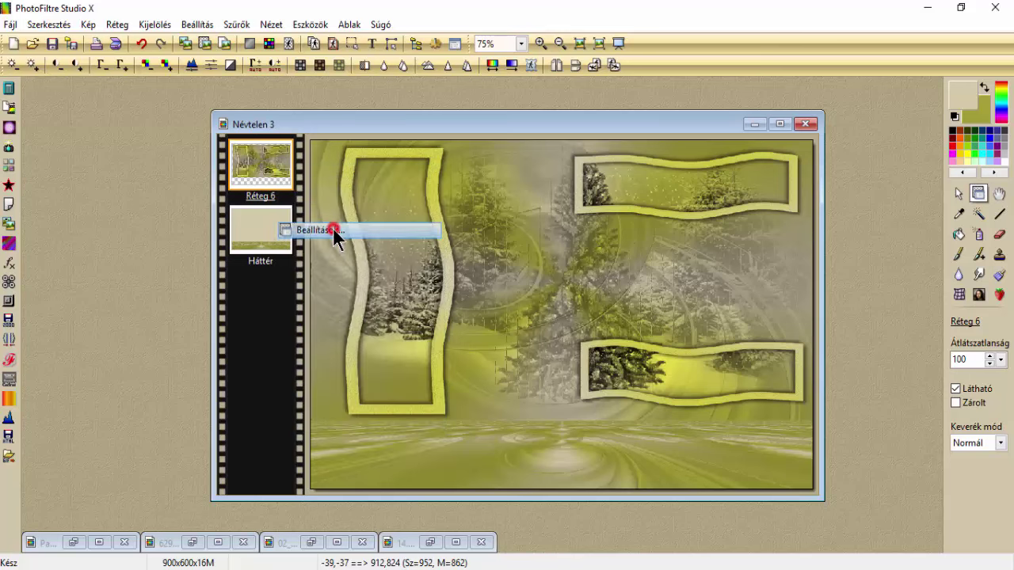
{"action": "left_click", "coordinate": [555, 275]}
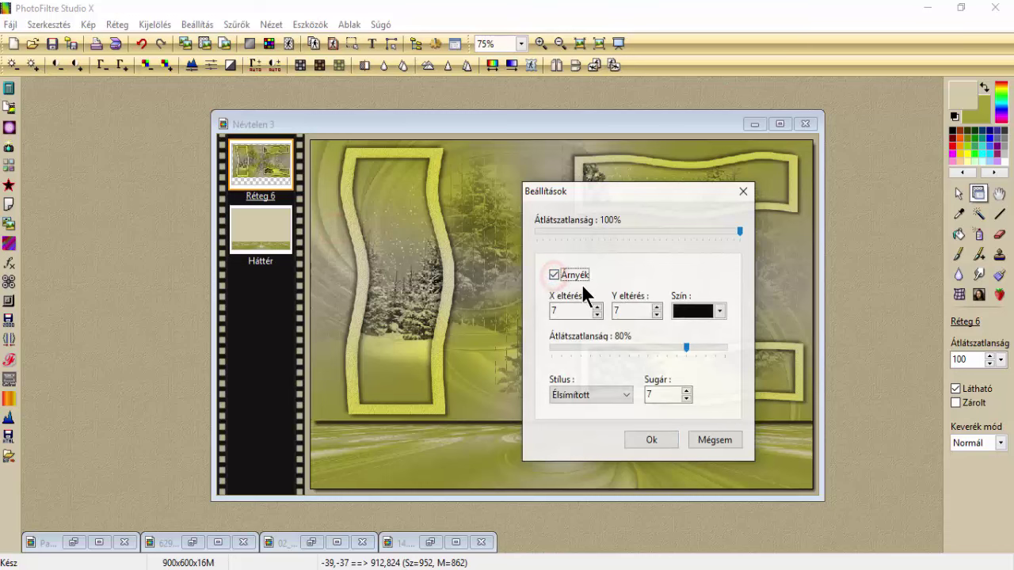
{"action": "double_click", "coordinate": [564, 309]}
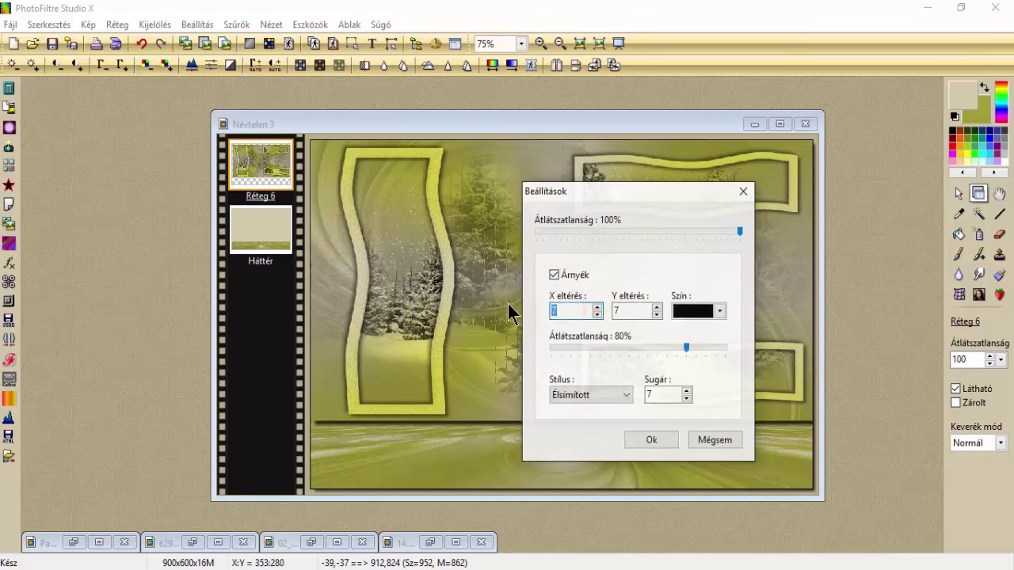
{"action": "type", "text": "4"}
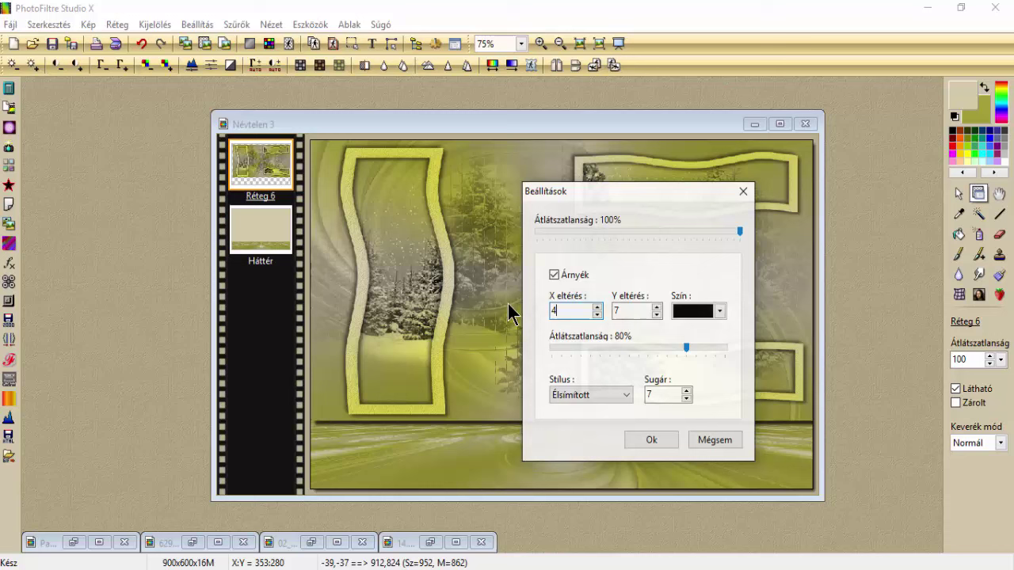
{"action": "double_click", "coordinate": [618, 310]}
{"action": "type", "text": "4"}
Set the shadow's opacity to 50% and radius to 12, apply it, and merge the shadow into Réteg 6
{"action": "left_click_drag", "start_coordinate": [685, 347], "coordinate": [628, 345]}
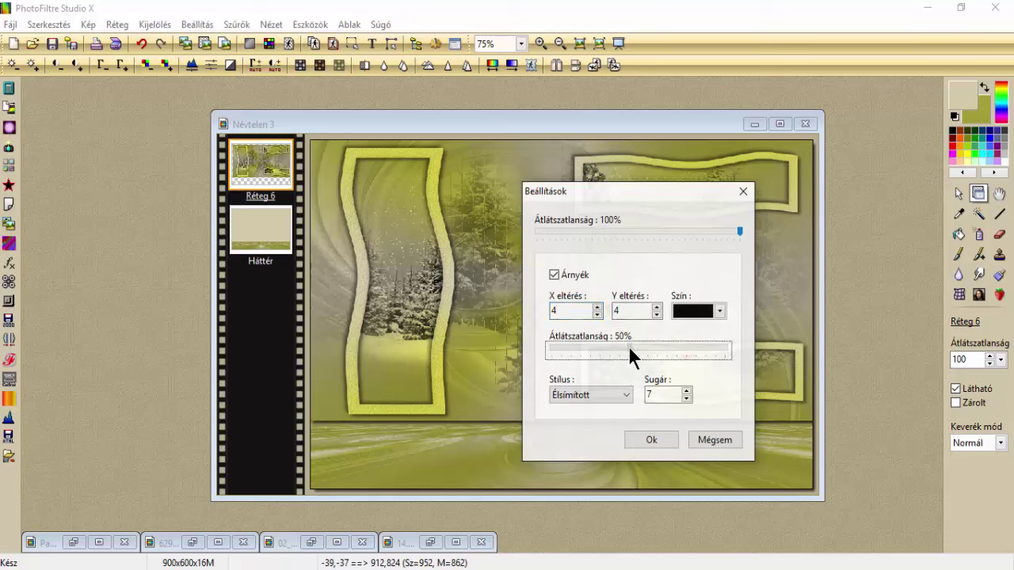
{"action": "double_click", "coordinate": [660, 396]}
{"action": "type", "text": "12"}
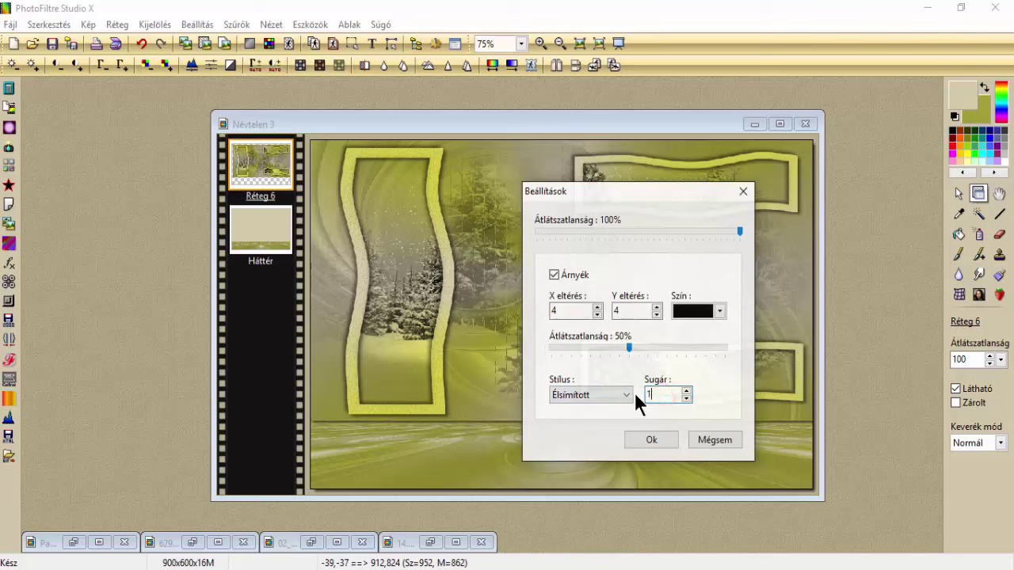
{"action": "left_click", "coordinate": [651, 440]}
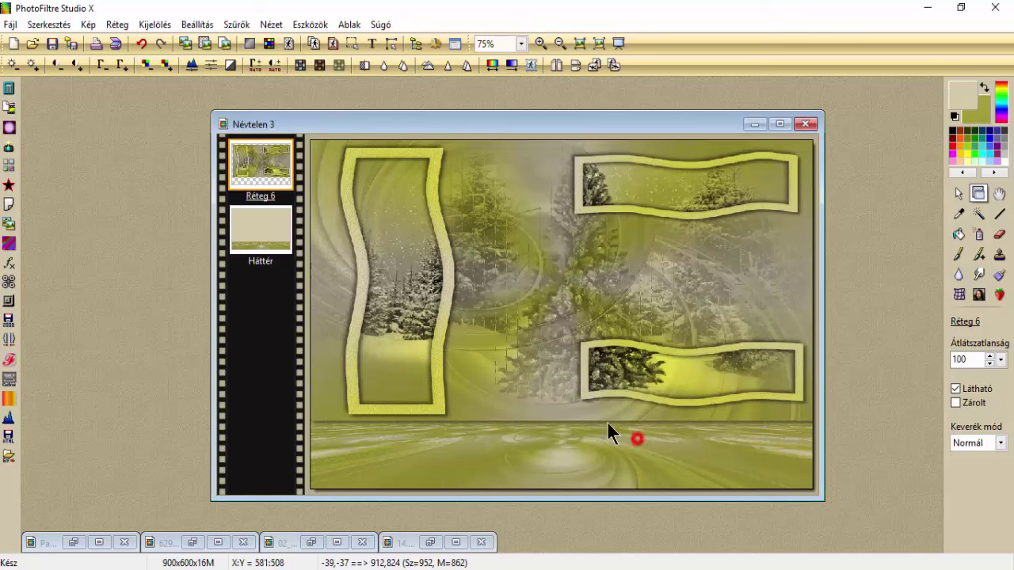
{"action": "right_click", "coordinate": [496, 372]}
{"action": "left_click", "coordinate": [526, 291]}
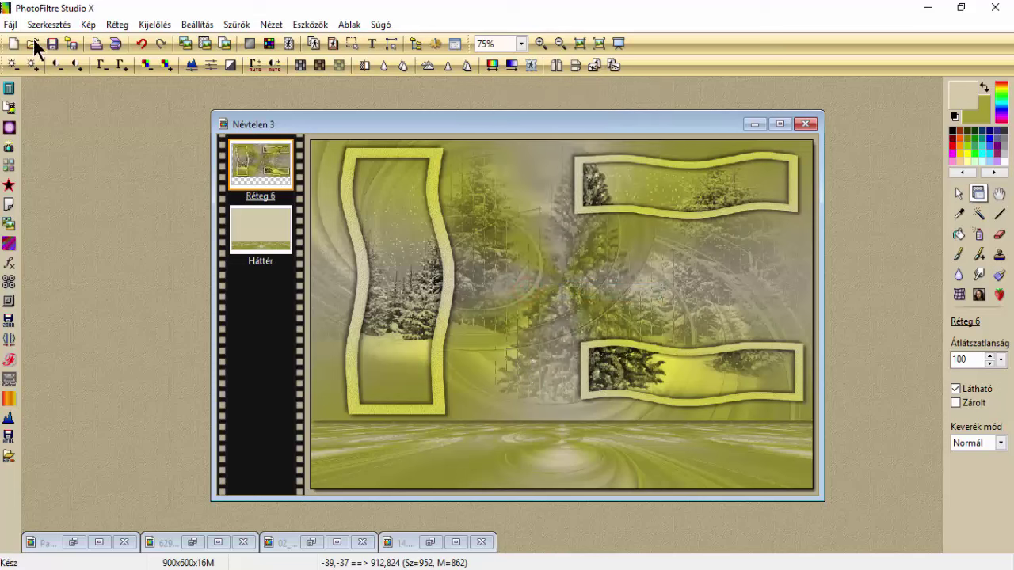
Copy the woman in the yellow dress from 629d.png and paste her into Névtelen 3 as a new layer
{"action": "left_click", "coordinate": [163, 542]}
{"action": "left_click", "coordinate": [162, 544]}
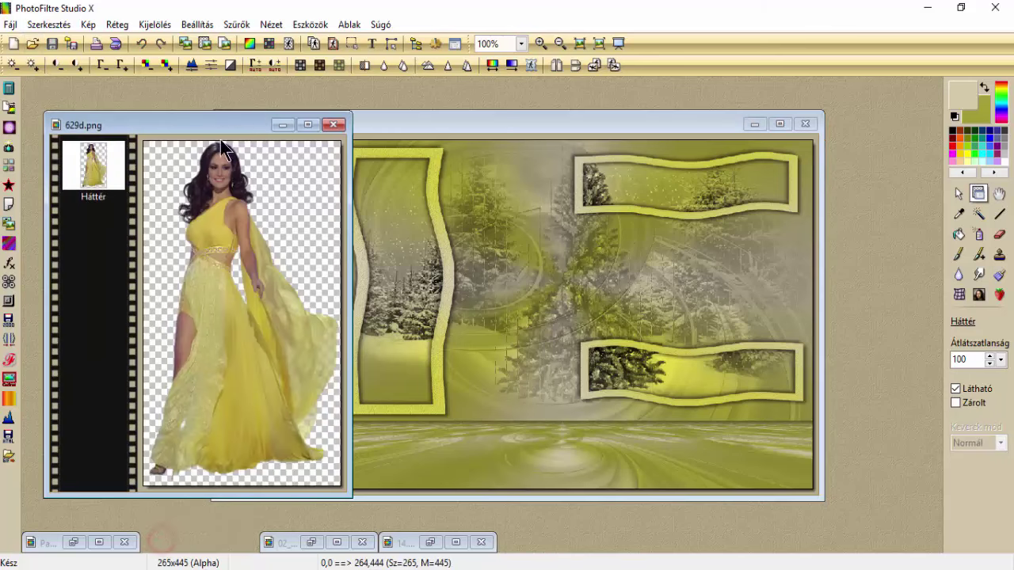
{"action": "left_click", "coordinate": [182, 43]}
{"action": "left_click", "coordinate": [420, 127]}
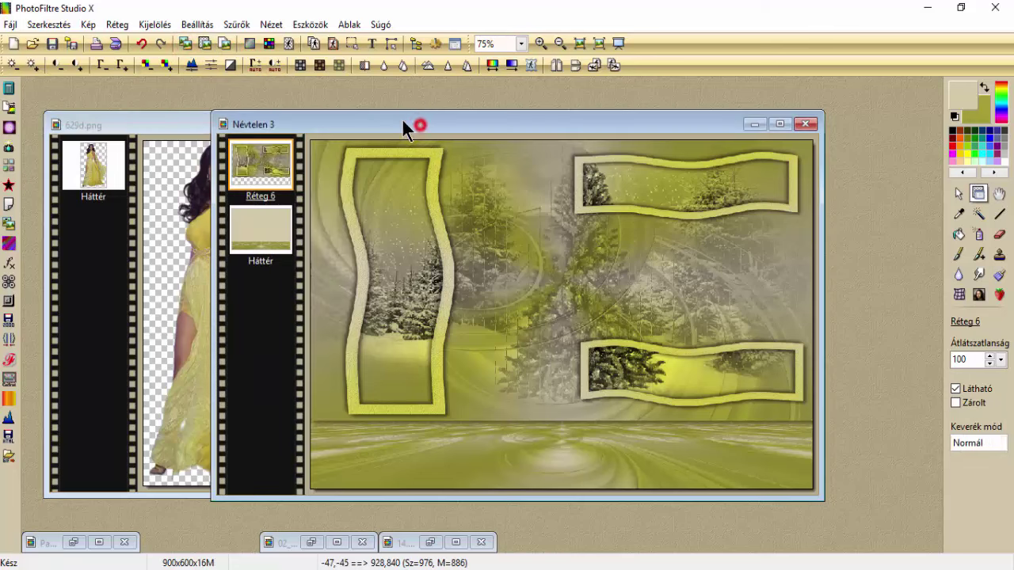
{"action": "left_click", "coordinate": [206, 42]}
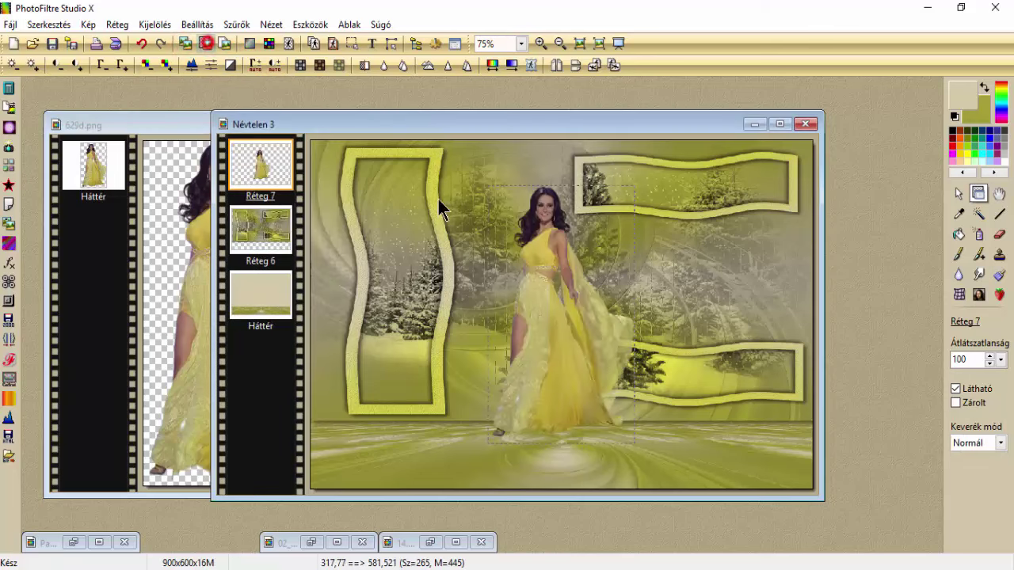
Resize the woman on Réteg 7 to about 317 × 561, fix the size, and place her at about 537, 15 over the two wavy frames
{"action": "right_click", "coordinate": [561, 333]}
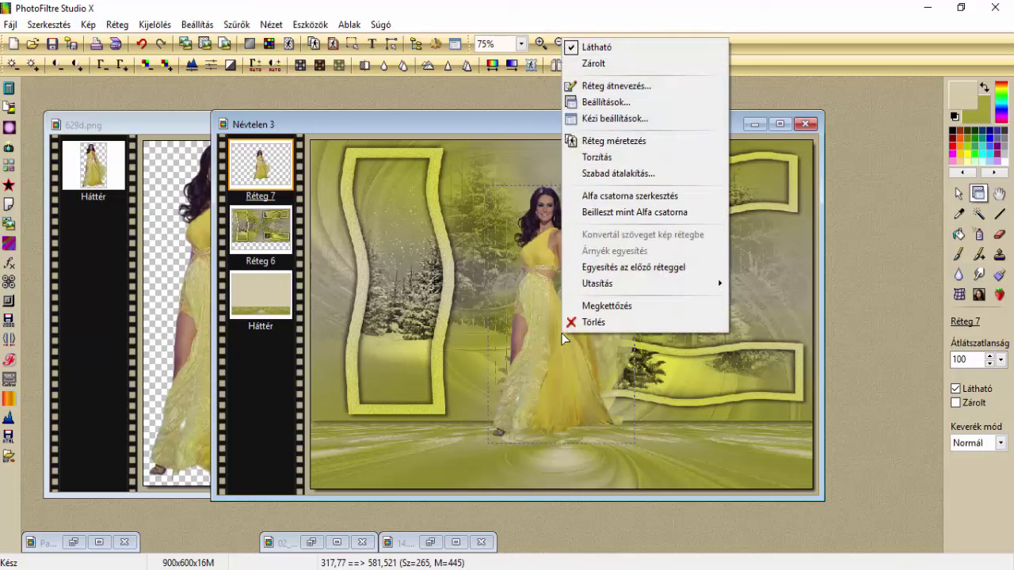
{"action": "left_click", "coordinate": [624, 143]}
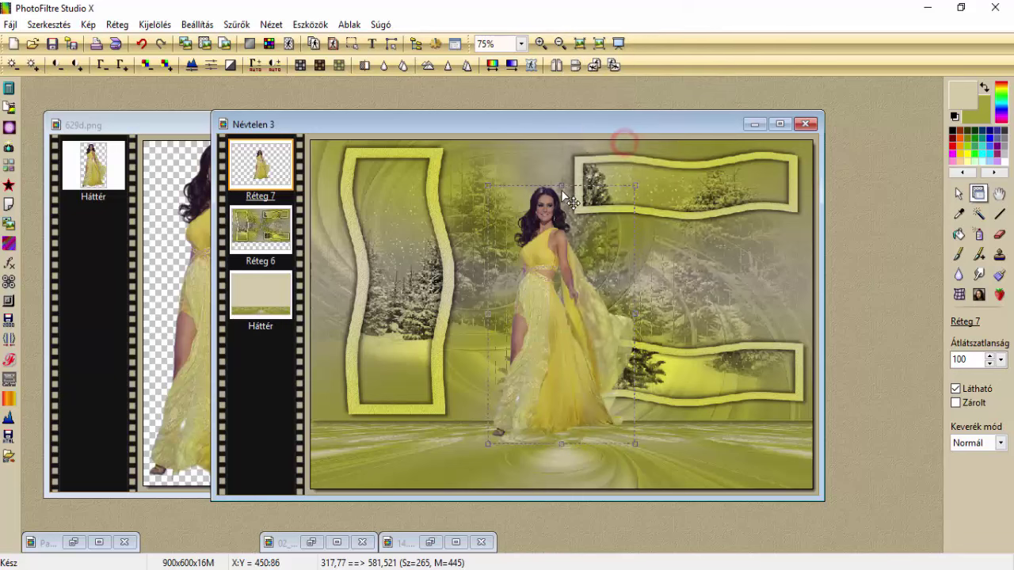
{"action": "left_click_drag", "start_coordinate": [561, 185], "coordinate": [567, 141]}
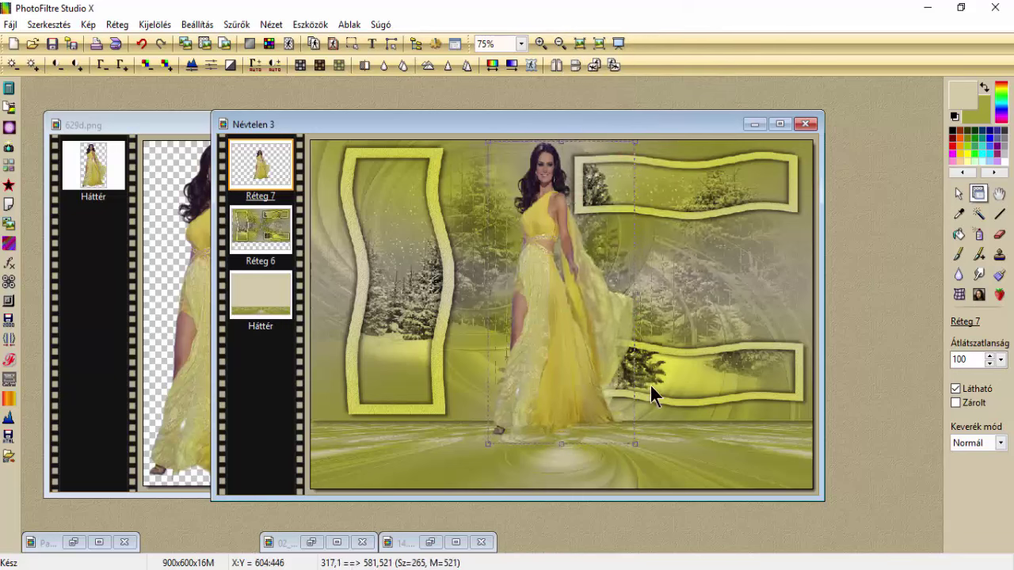
{"action": "left_click_drag", "start_coordinate": [540, 386], "coordinate": [657, 394]}
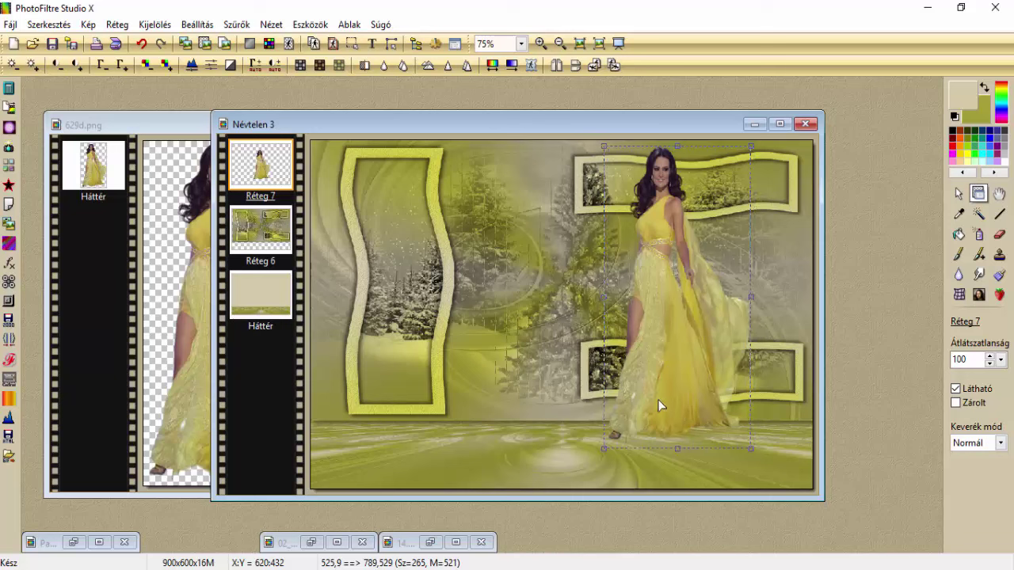
{"action": "left_click_drag", "start_coordinate": [677, 449], "coordinate": [679, 472]}
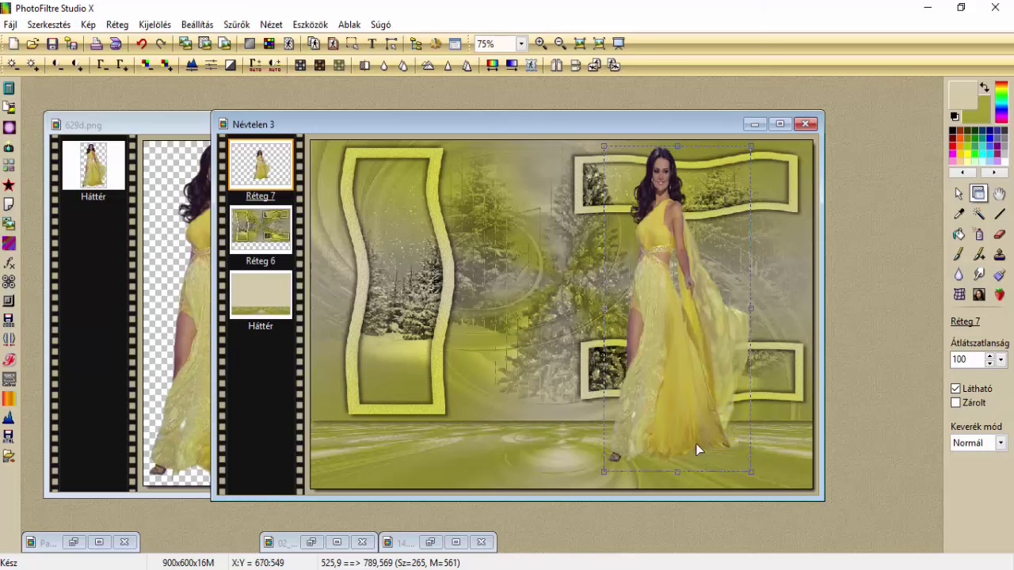
{"action": "left_click_drag", "start_coordinate": [753, 308], "coordinate": [781, 305]}
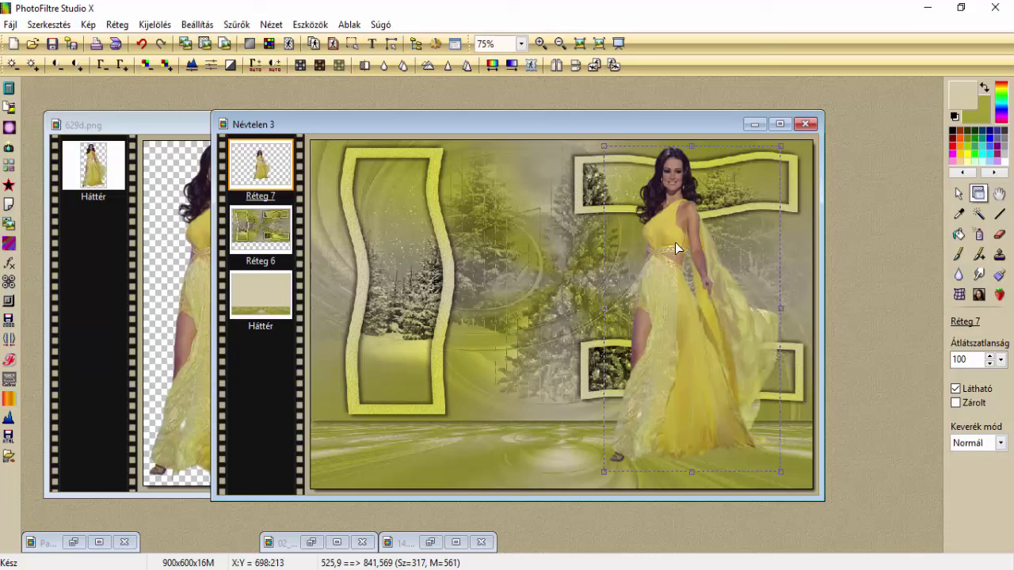
{"action": "right_click", "coordinate": [693, 305]}
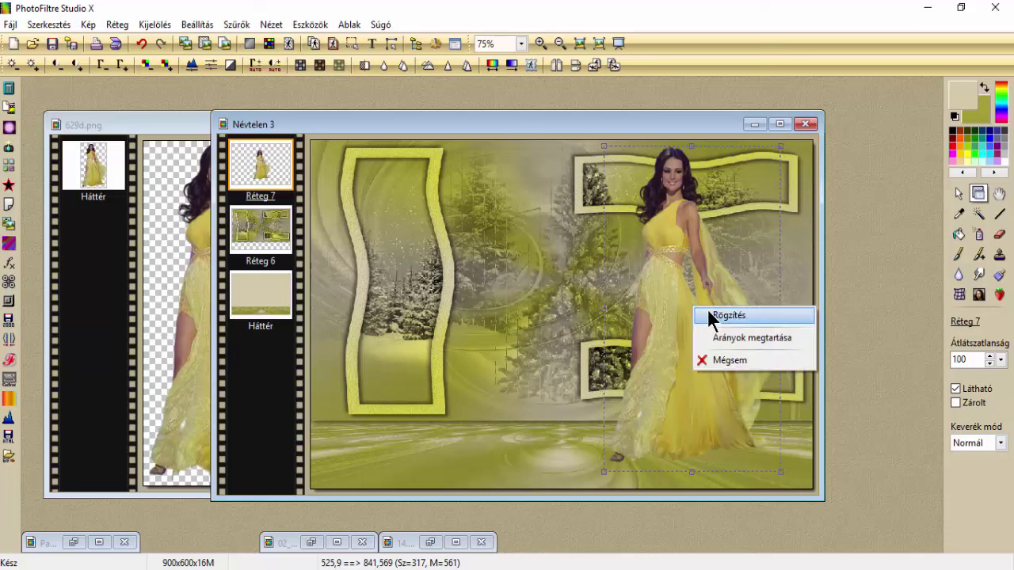
{"action": "left_click", "coordinate": [717, 315]}
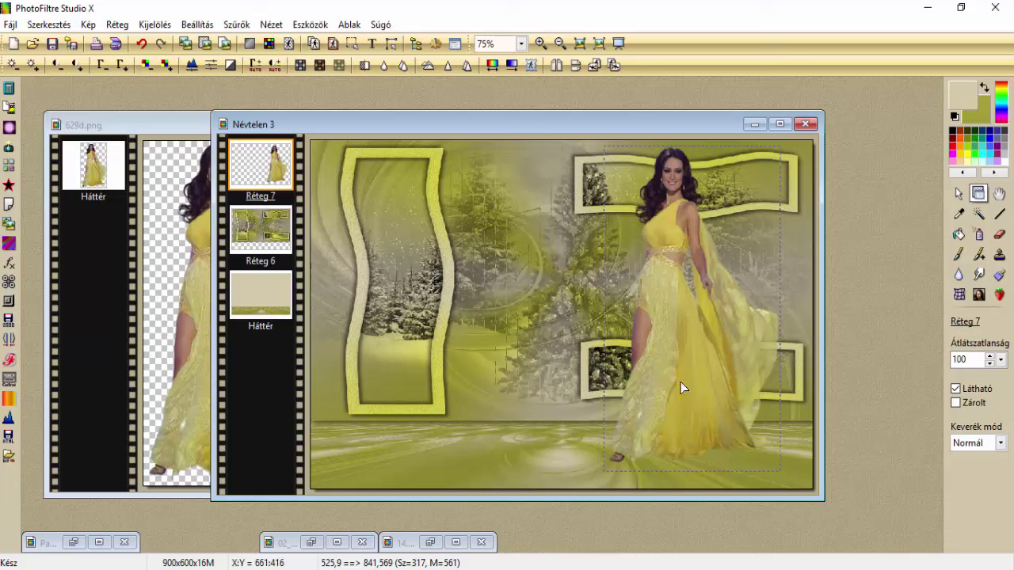
{"action": "left_click_drag", "start_coordinate": [682, 382], "coordinate": [687, 385]}
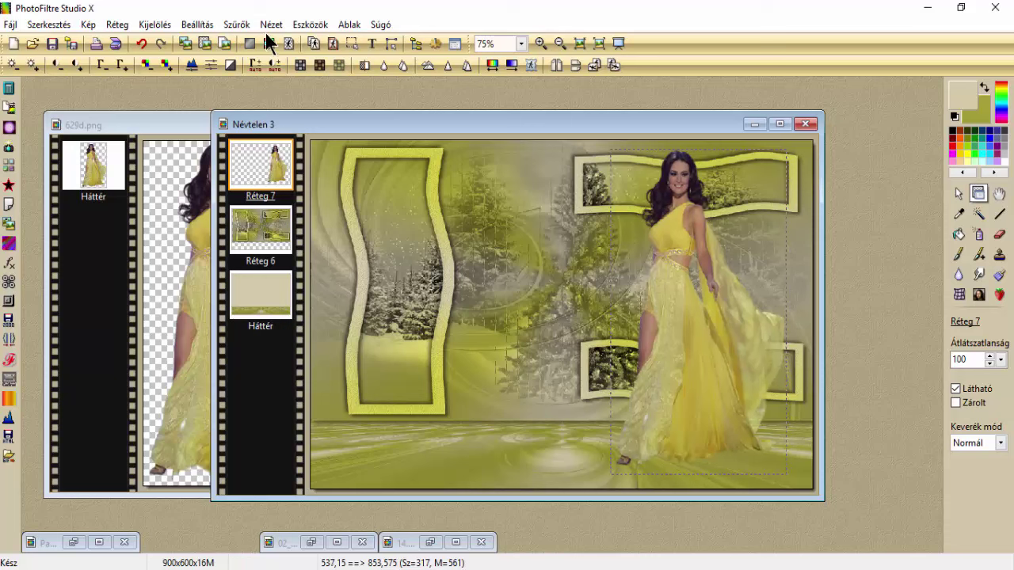
Sharpen the woman's layer with Erősebb élesítés at level 25 and intensity 100%
{"action": "left_click", "coordinate": [237, 24]}
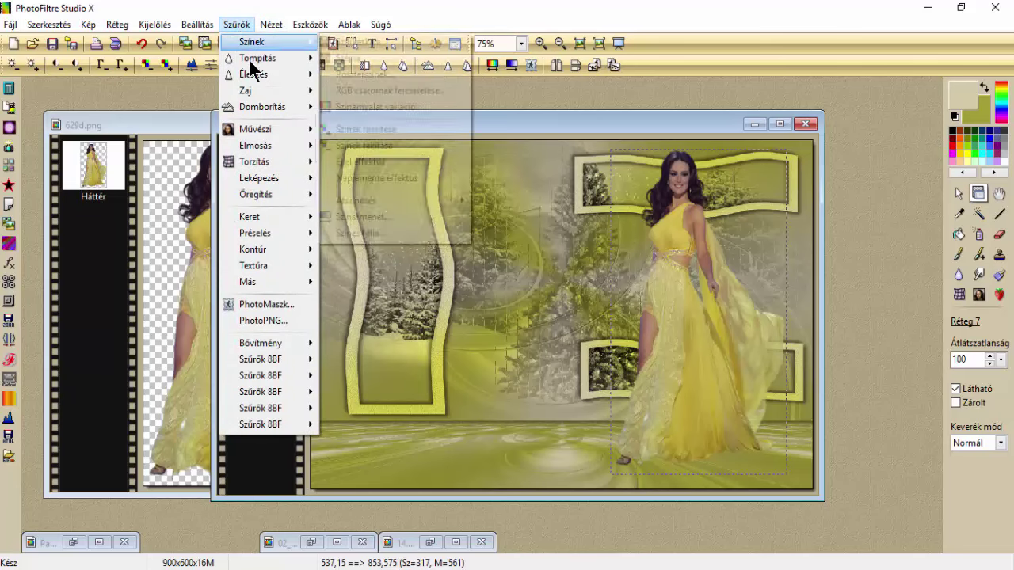
{"action": "mouse_move", "coordinate": [260, 73]}
{"action": "left_click", "coordinate": [368, 113]}
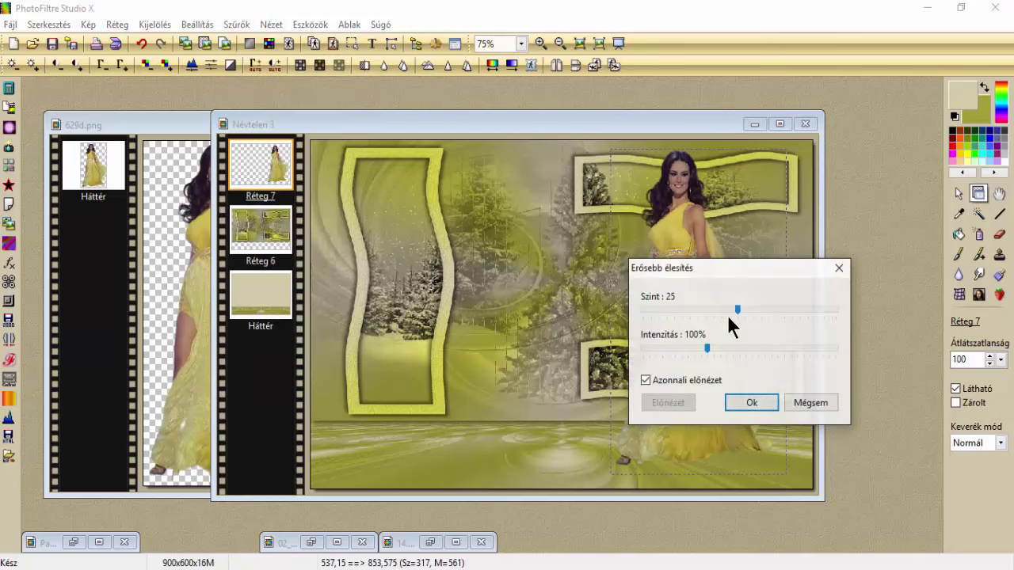
{"action": "left_click", "coordinate": [747, 402]}
Enable a drop shadow on Réteg 7 with X and Y offsets of 4
{"action": "right_click", "coordinate": [665, 292]}
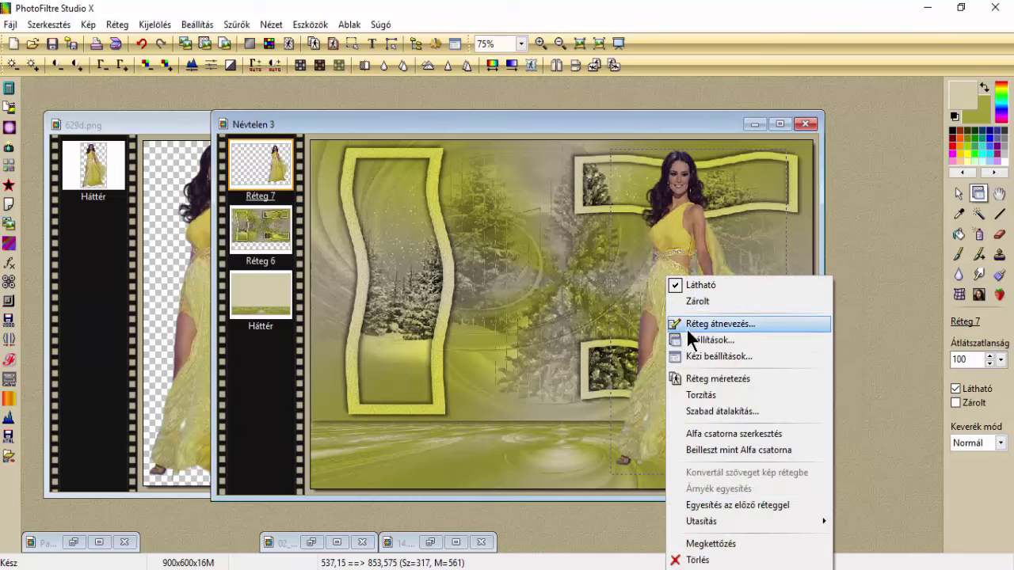
{"action": "left_click", "coordinate": [687, 338]}
{"action": "left_click", "coordinate": [554, 274]}
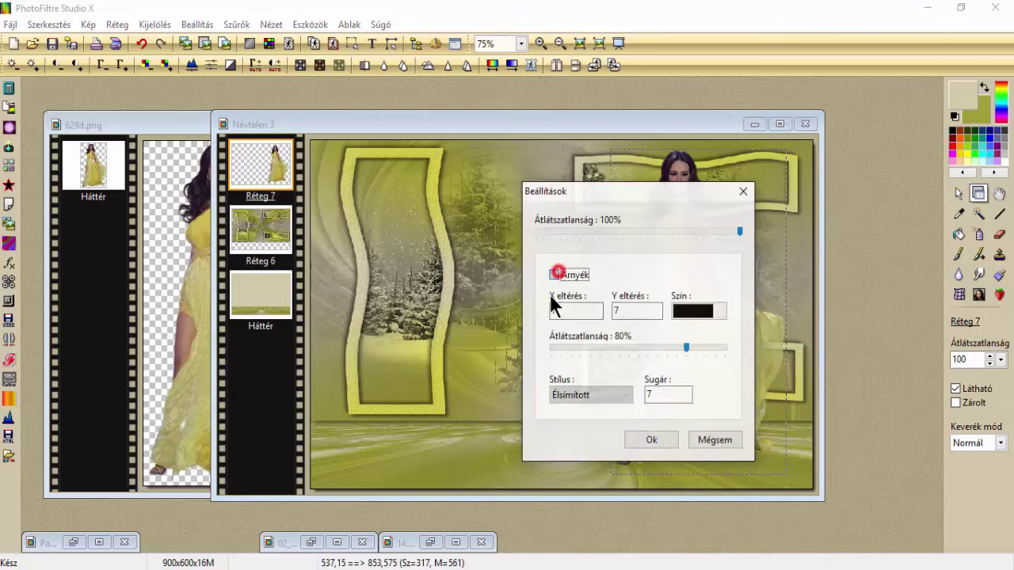
{"action": "left_click", "coordinate": [560, 310]}
{"action": "left_click_drag", "start_coordinate": [559, 310], "coordinate": [544, 317]}
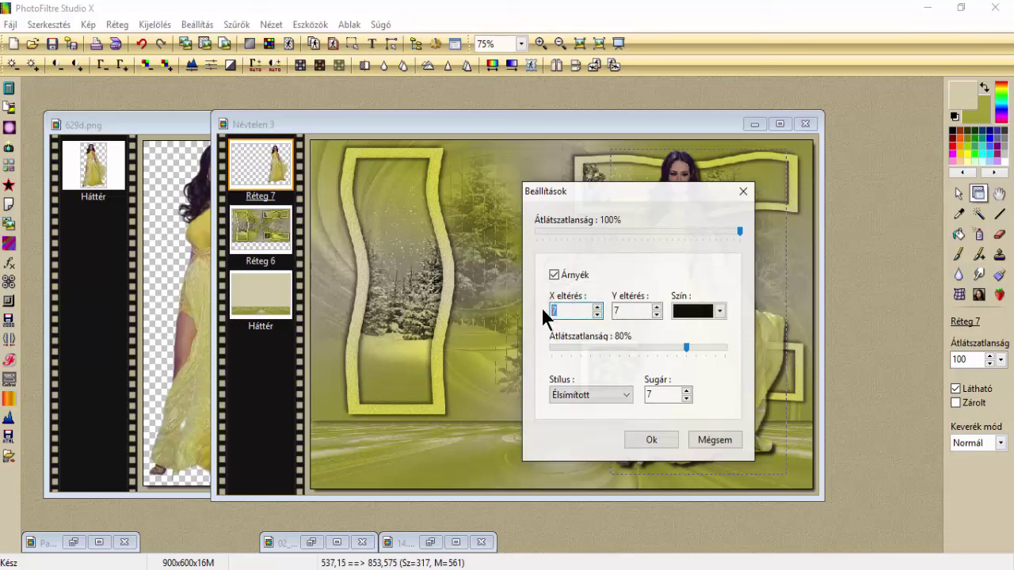
{"action": "type", "text": "4"}
{"action": "double_click", "coordinate": [622, 311]}
{"action": "type", "text": "4"}
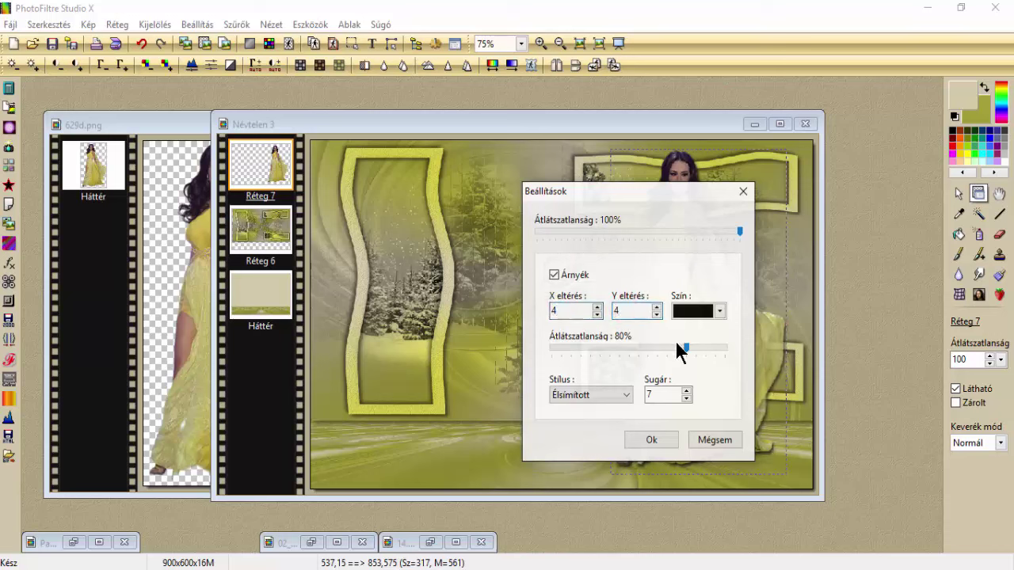
Set the woman's shadow to 50% opacity and radius 12, apply it, and merge the shadow into Réteg 7
{"action": "left_click_drag", "start_coordinate": [687, 347], "coordinate": [629, 349]}
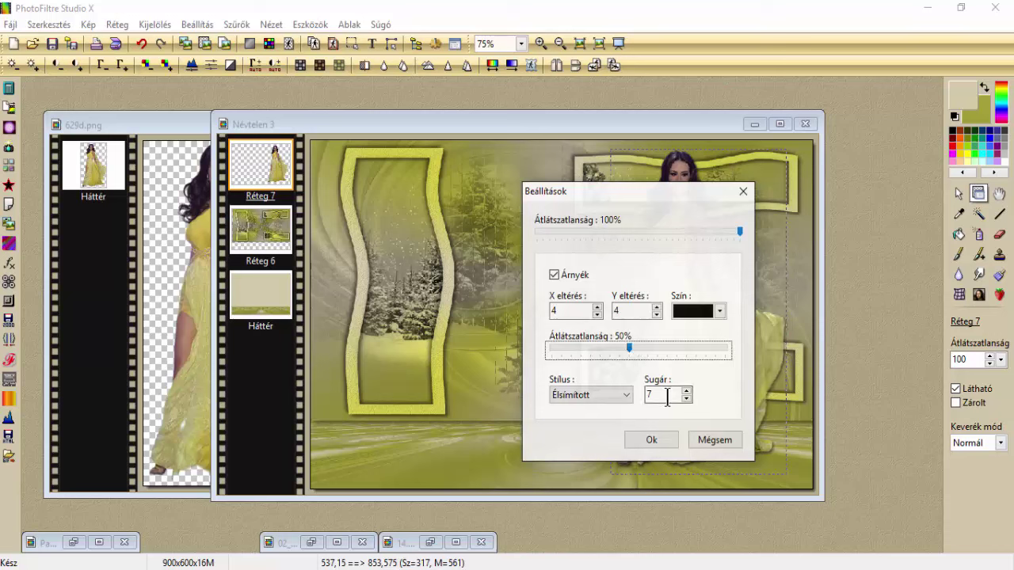
{"action": "left_click_drag", "start_coordinate": [668, 396], "coordinate": [642, 396]}
{"action": "type", "text": "12"}
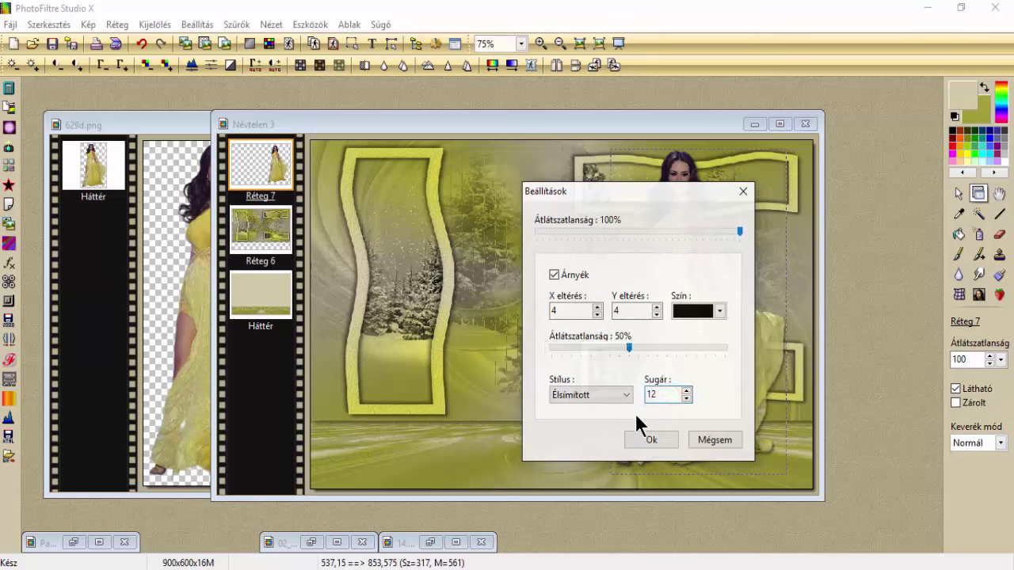
{"action": "left_click_drag", "start_coordinate": [656, 192], "coordinate": [484, 208]}
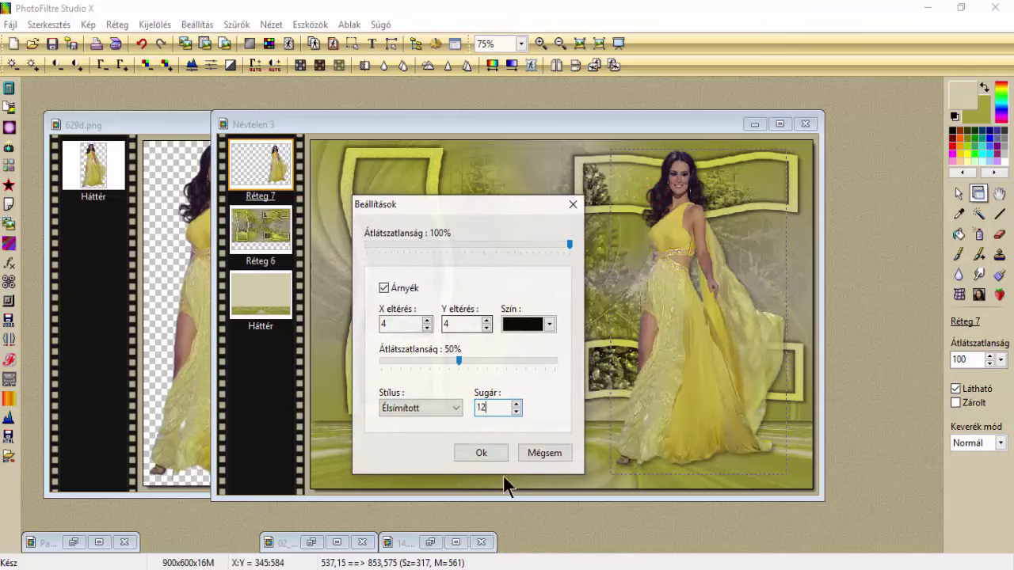
{"action": "left_click", "coordinate": [491, 449]}
{"action": "right_click", "coordinate": [708, 352]}
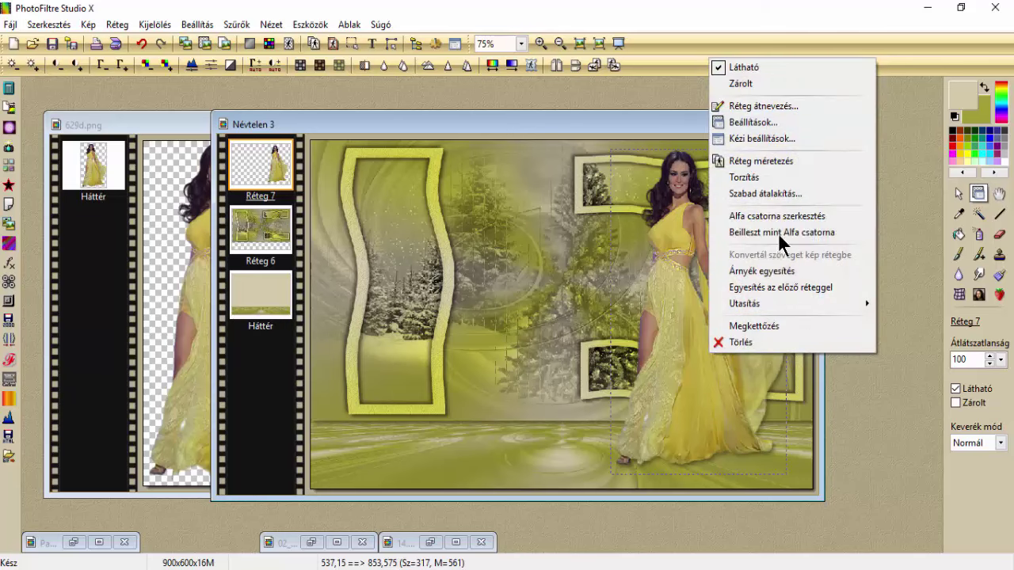
{"action": "left_click", "coordinate": [767, 271]}
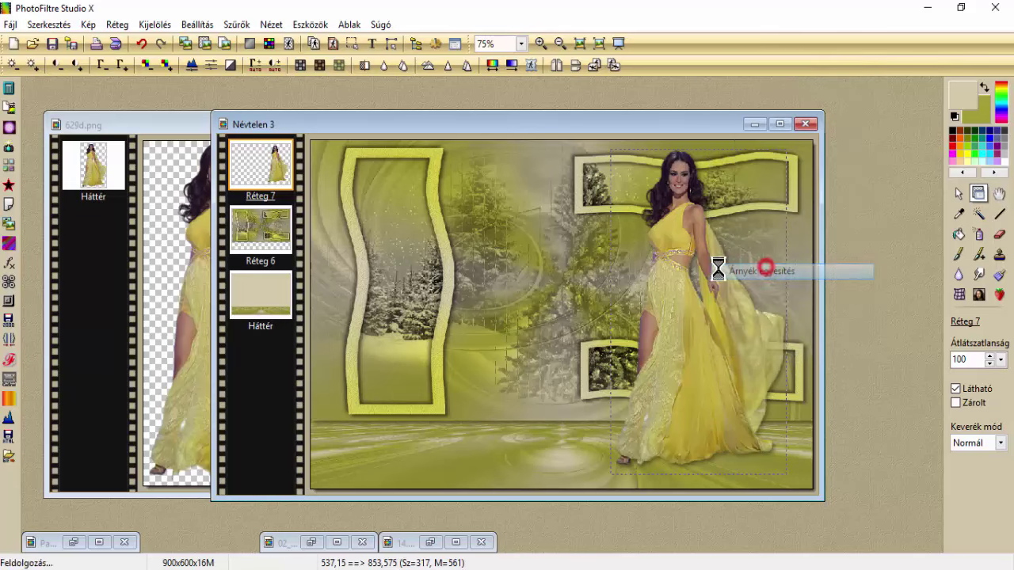
Add a second shadow to Réteg 7 with X and Y offsets of −4, and merge it into the layer
{"action": "right_click", "coordinate": [682, 250]}
{"action": "left_click", "coordinate": [731, 312]}
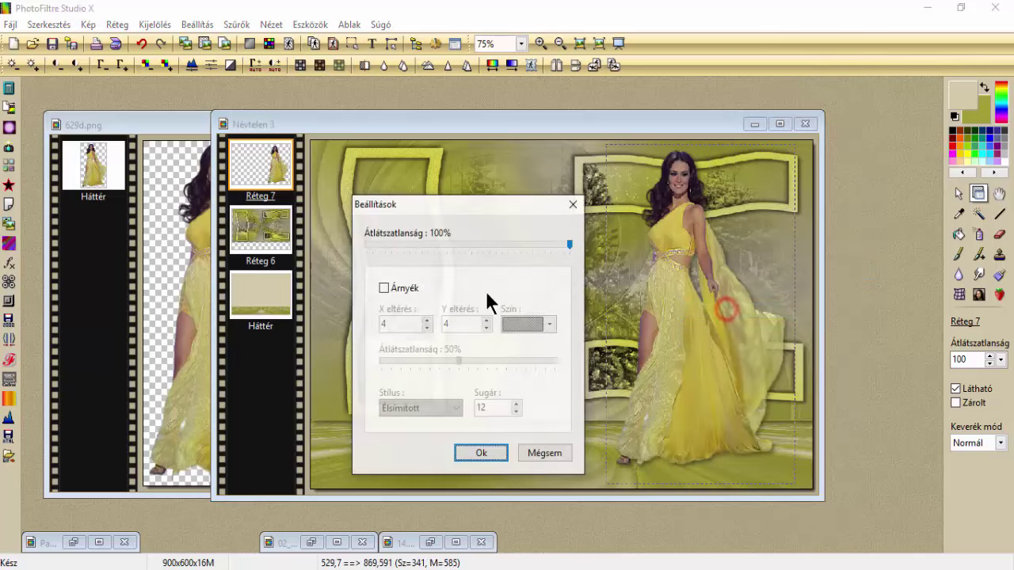
{"action": "left_click", "coordinate": [384, 289]}
{"action": "left_click", "coordinate": [384, 322]}
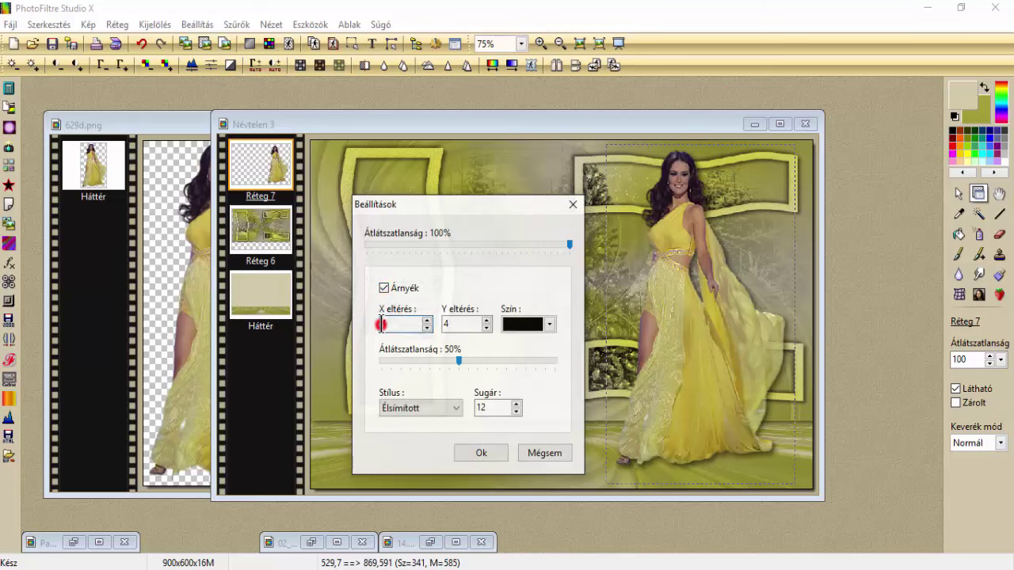
{"action": "type", "text": "-4"}
{"action": "left_click", "coordinate": [451, 323]}
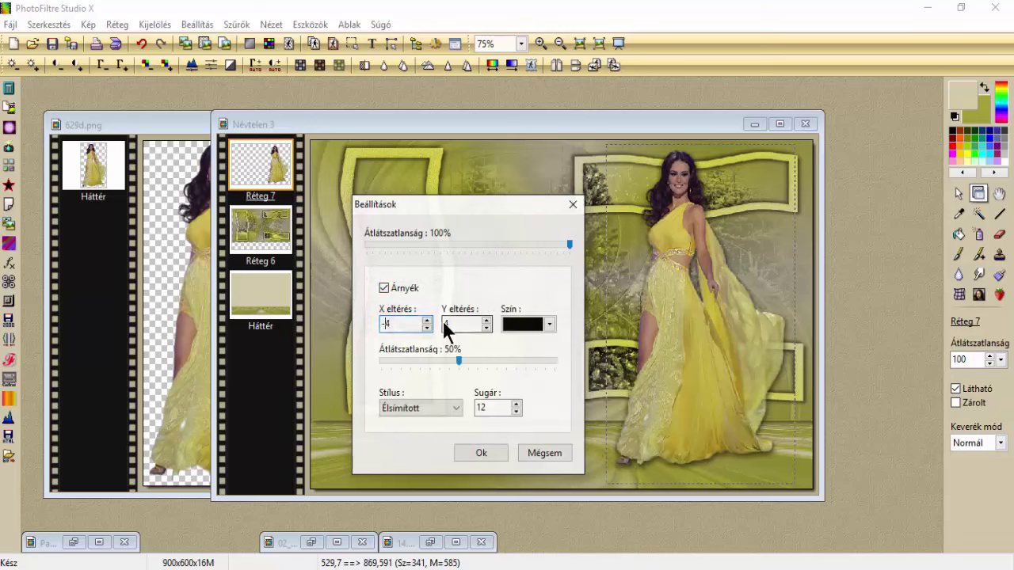
{"action": "type", "text": "-4"}
{"action": "left_click", "coordinate": [471, 452]}
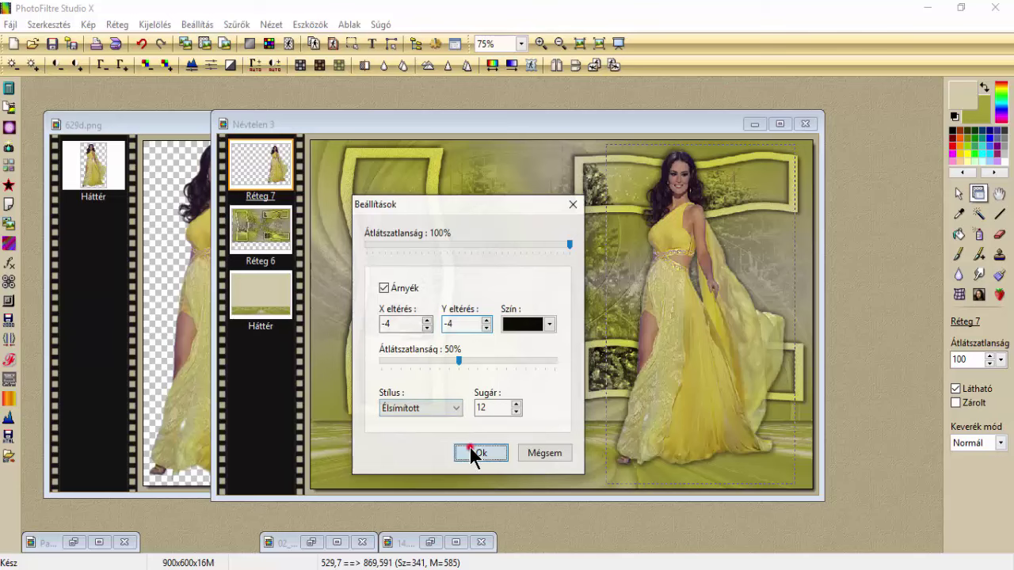
{"action": "right_click", "coordinate": [670, 336]}
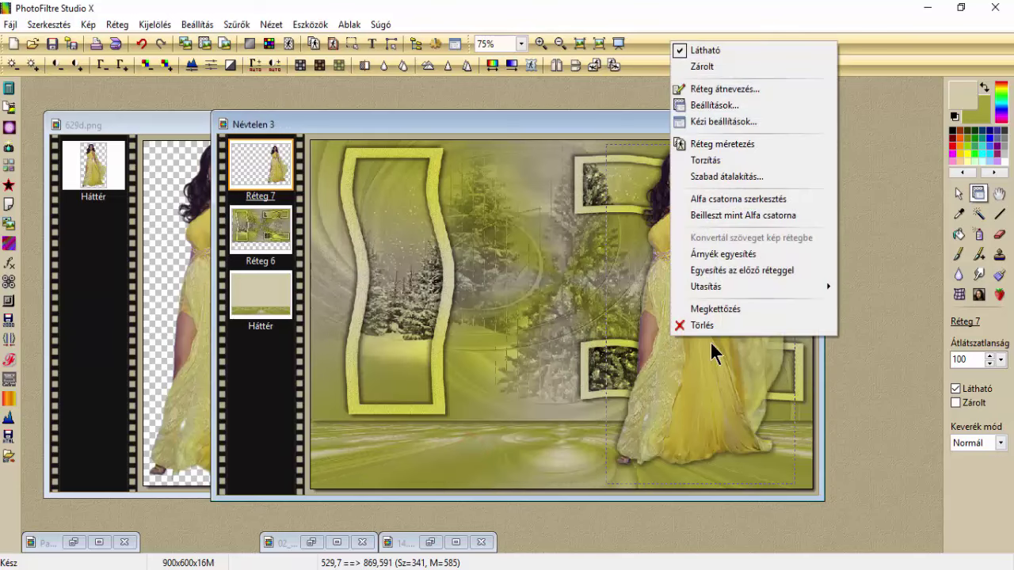
{"action": "left_click", "coordinate": [719, 255]}
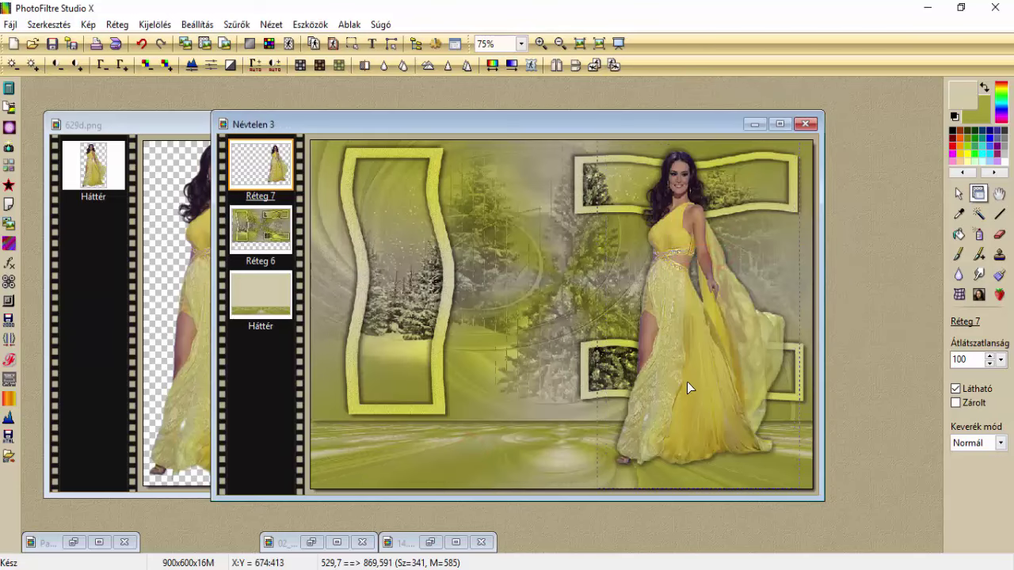
Put 629d.png away, copy the Szép Napot text from 14.png into Névtelen 3 as a new layer, and move it to about 154, 360
{"action": "left_click", "coordinate": [188, 130]}
{"action": "left_click", "coordinate": [279, 124]}
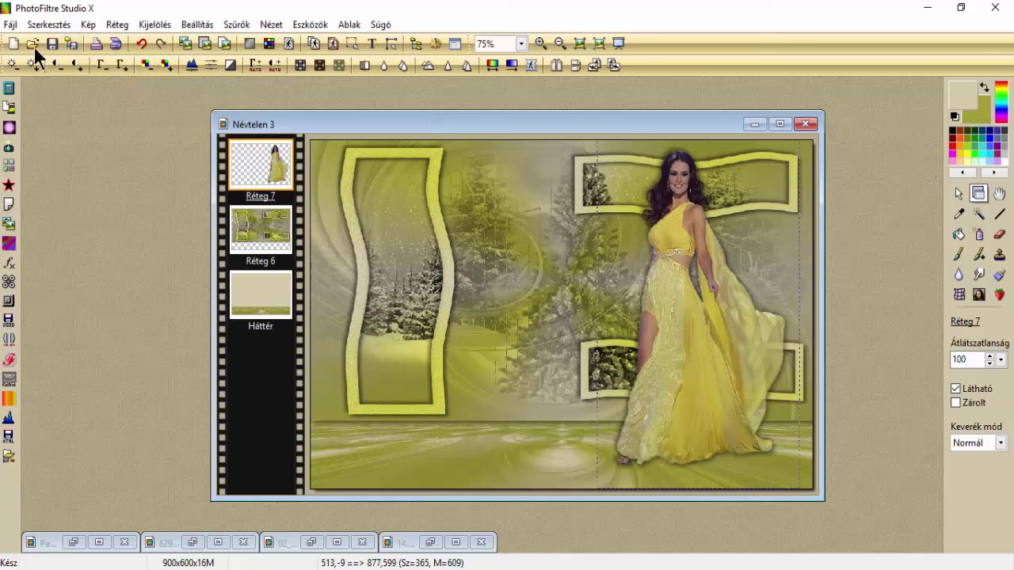
{"action": "double_click", "coordinate": [404, 547]}
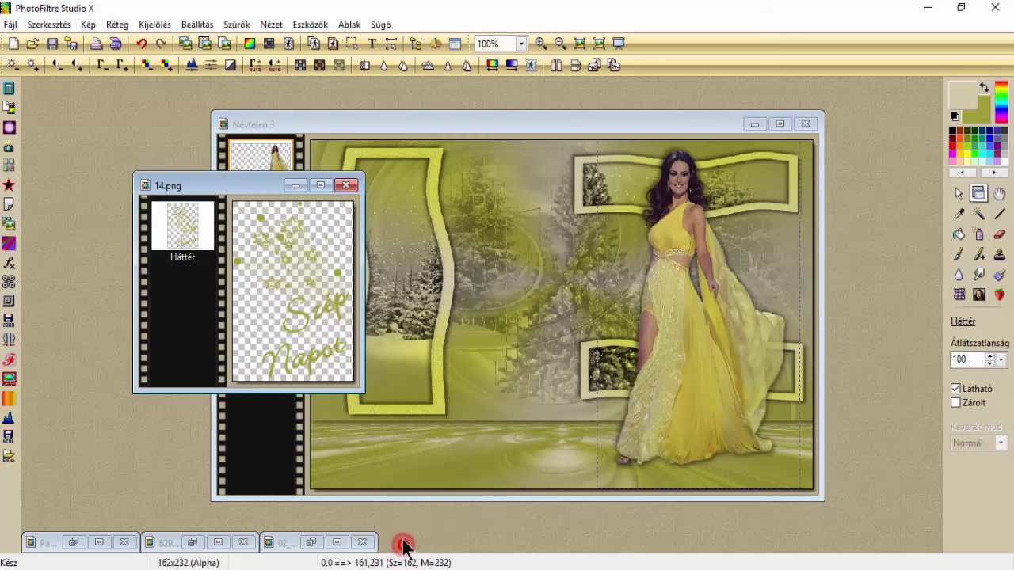
{"action": "left_click_drag", "start_coordinate": [223, 184], "coordinate": [149, 147]}
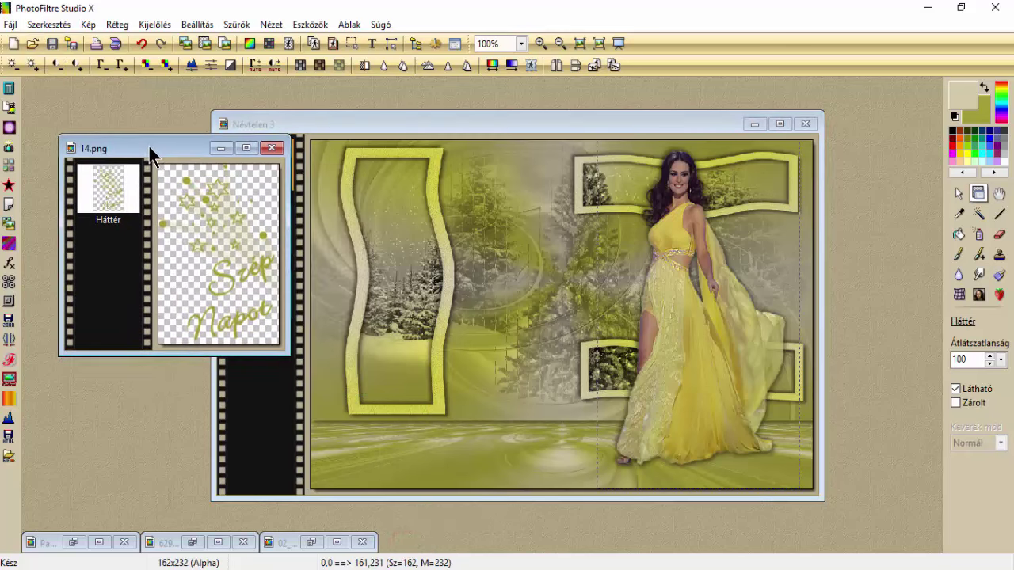
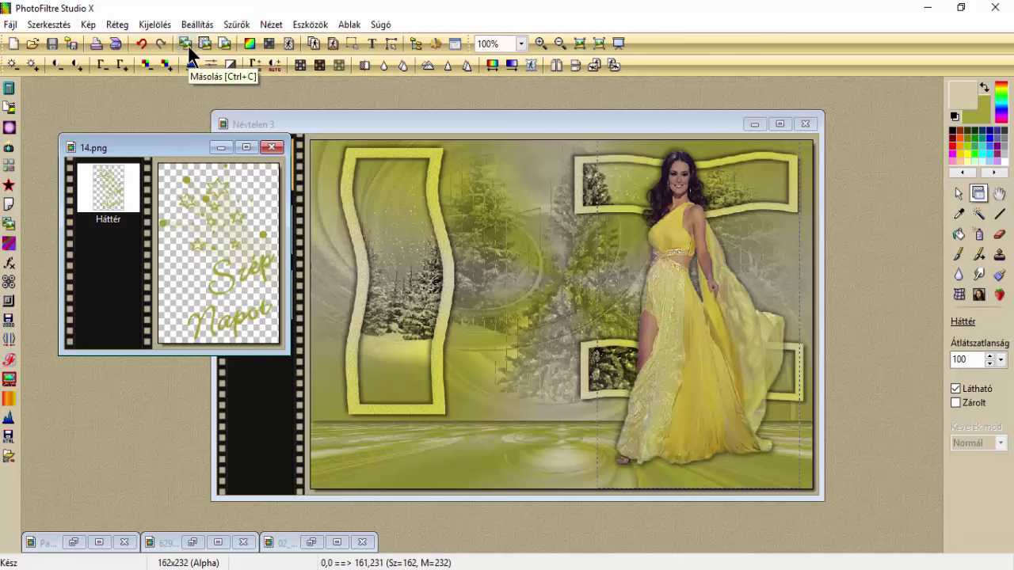
{"action": "left_click", "coordinate": [301, 124]}
{"action": "left_click", "coordinate": [204, 44]}
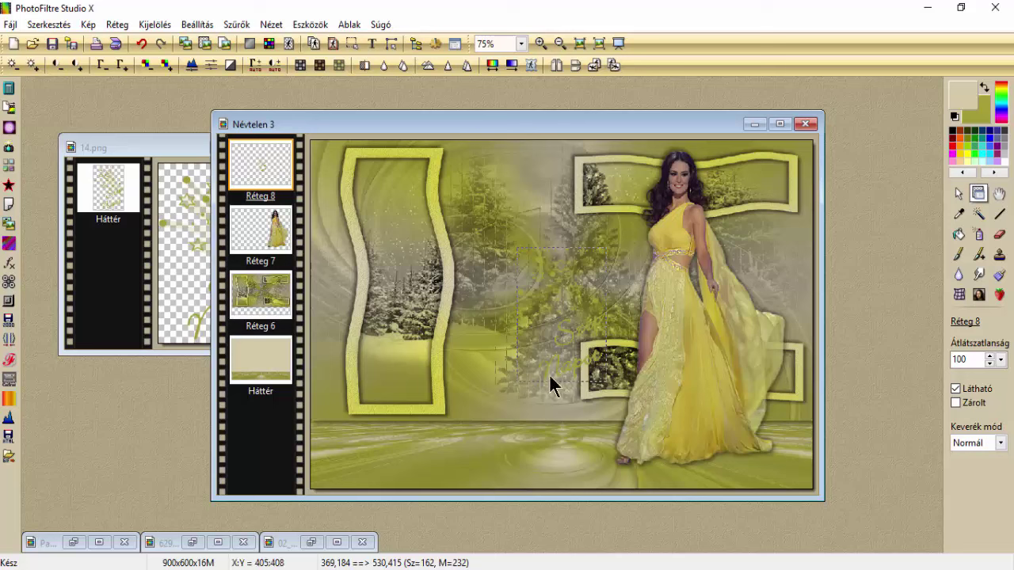
{"action": "left_click_drag", "start_coordinate": [573, 367], "coordinate": [453, 467]}
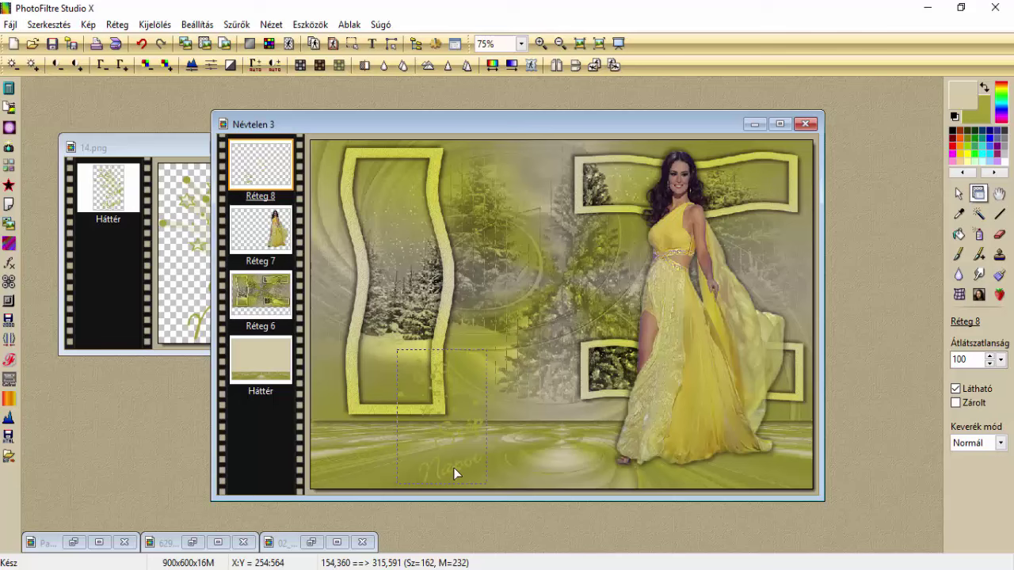
Enable a drop shadow on the Szép Napot text layer, Réteg 8, with X and Y offsets of 2
{"action": "right_click", "coordinate": [254, 163]}
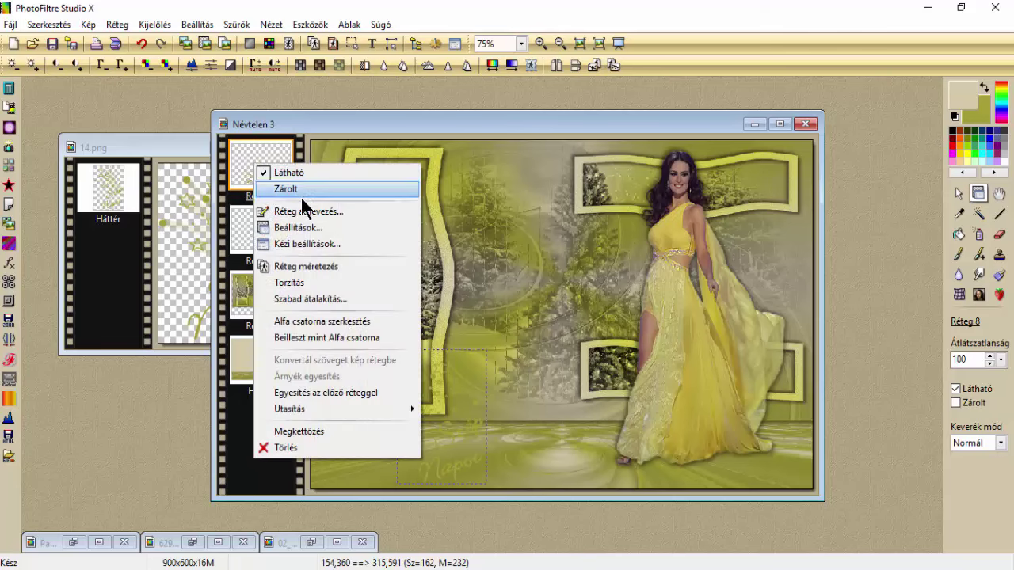
{"action": "left_click", "coordinate": [303, 229]}
{"action": "left_click", "coordinate": [385, 286]}
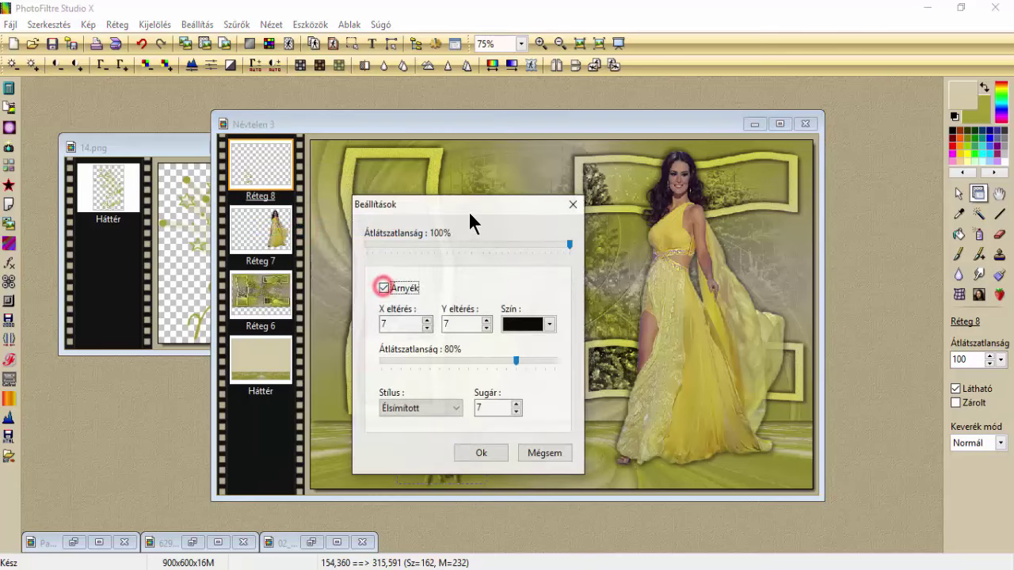
{"action": "left_click_drag", "start_coordinate": [468, 210], "coordinate": [610, 207]}
{"action": "double_click", "coordinate": [600, 321]}
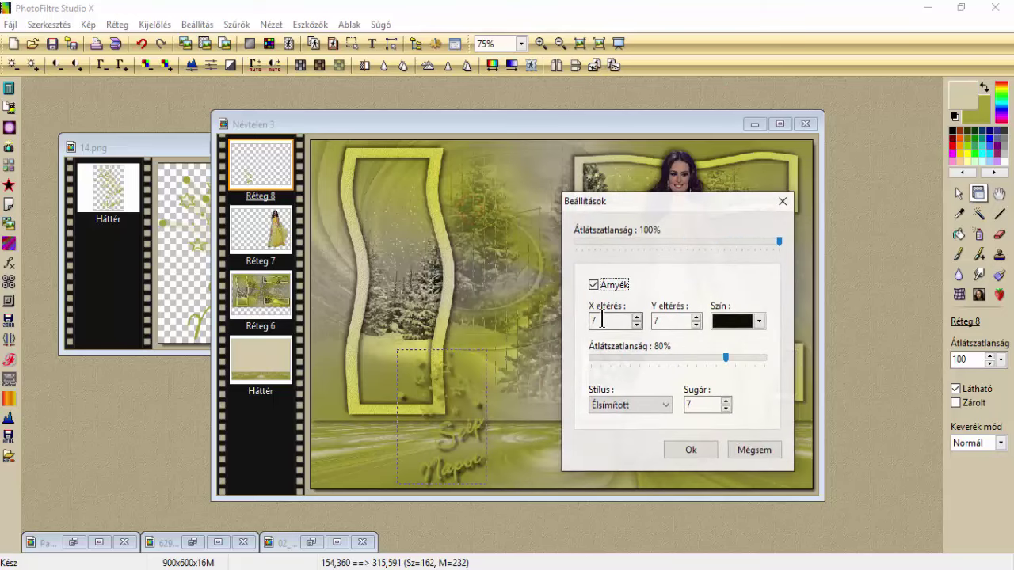
{"action": "type", "text": "2"}
{"action": "key", "text": "Tab"}
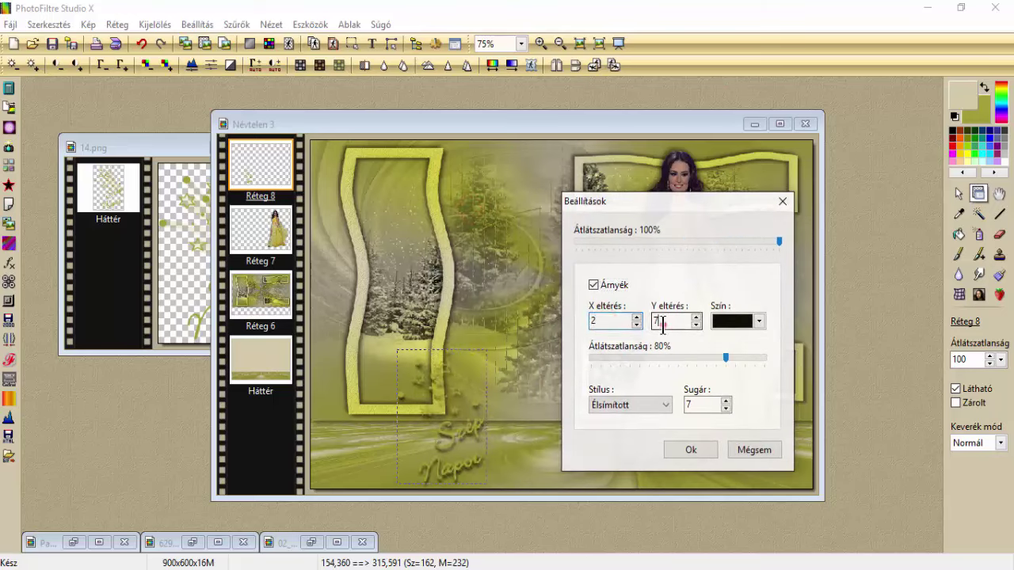
{"action": "type", "text": "2"}
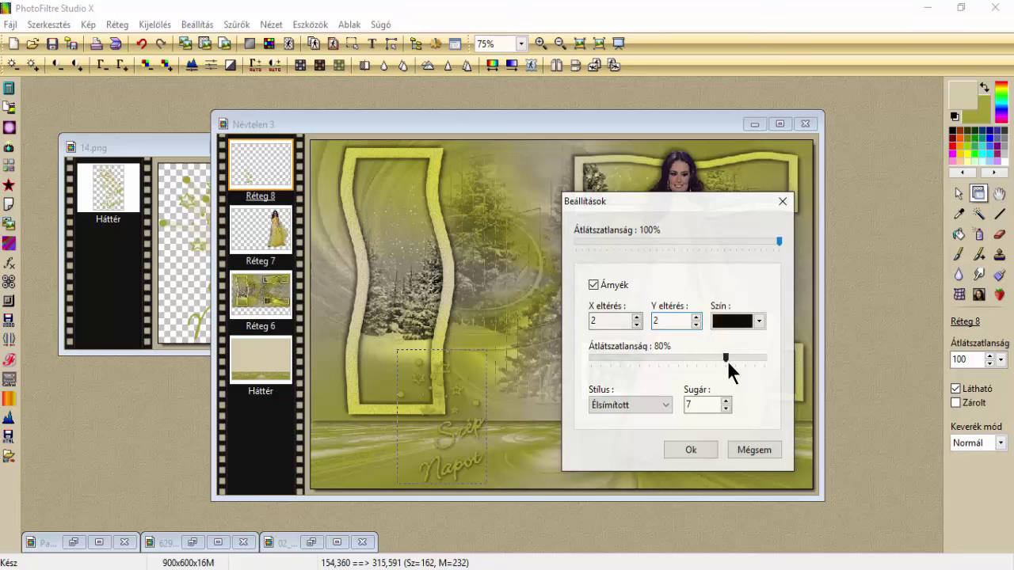
Set the text shadow to 52% opacity and radius 1, apply it, and merge the shadow into Réteg 8
{"action": "left_click_drag", "start_coordinate": [725, 358], "coordinate": [669, 353]}
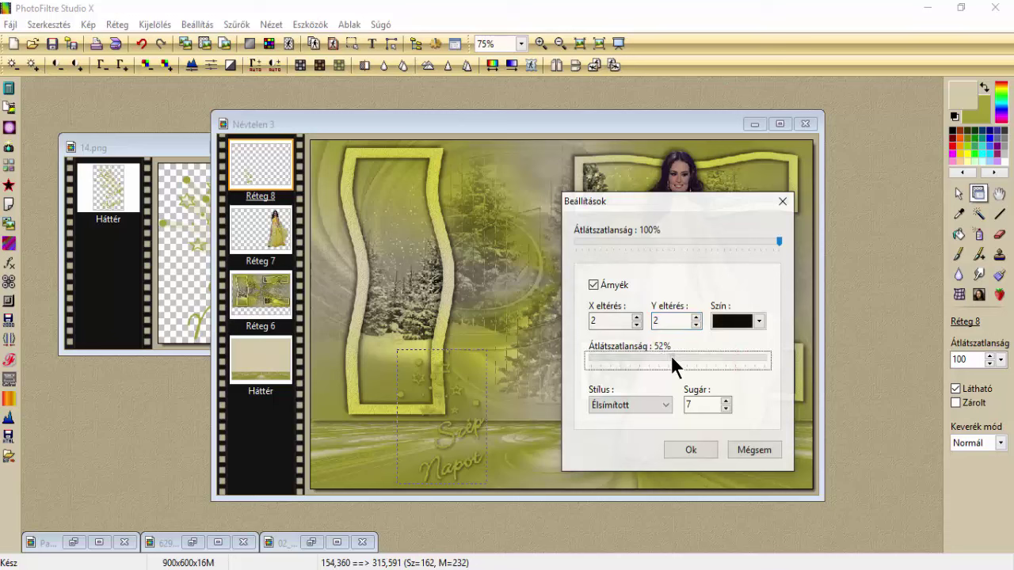
{"action": "double_click", "coordinate": [692, 405]}
{"action": "type", "text": "1"}
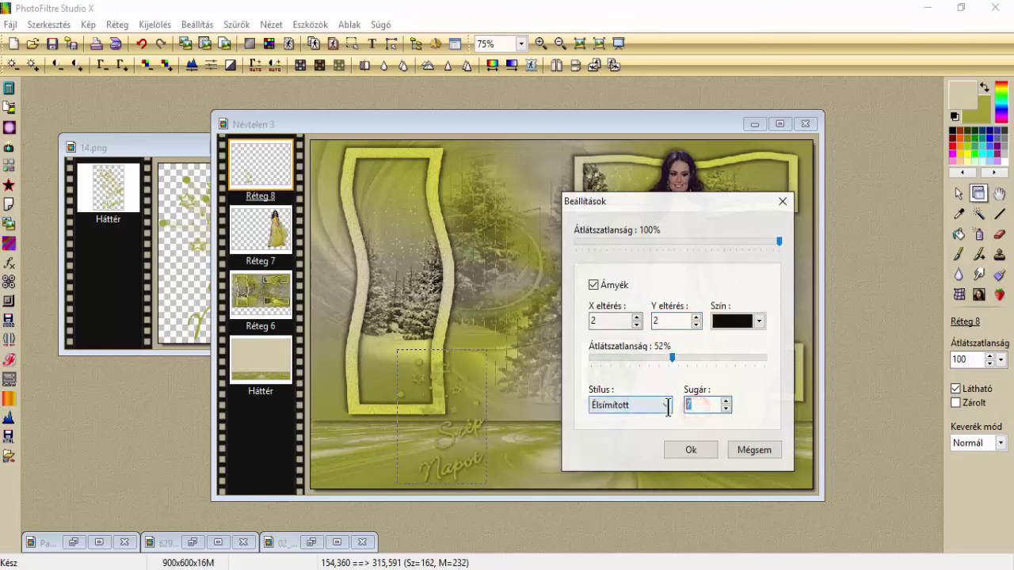
{"action": "left_click", "coordinate": [681, 451]}
{"action": "right_click", "coordinate": [481, 423]}
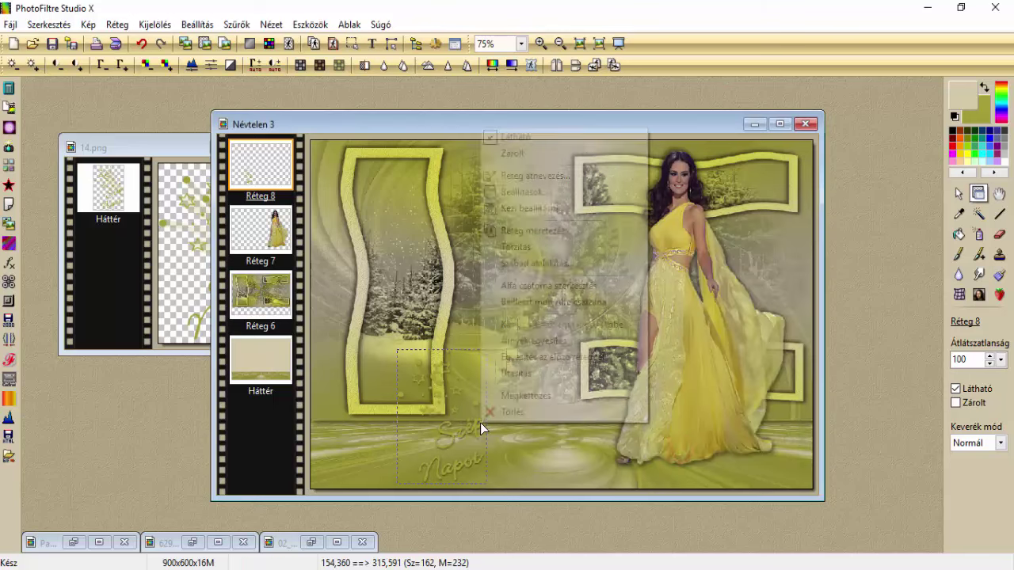
{"action": "left_click", "coordinate": [526, 345]}
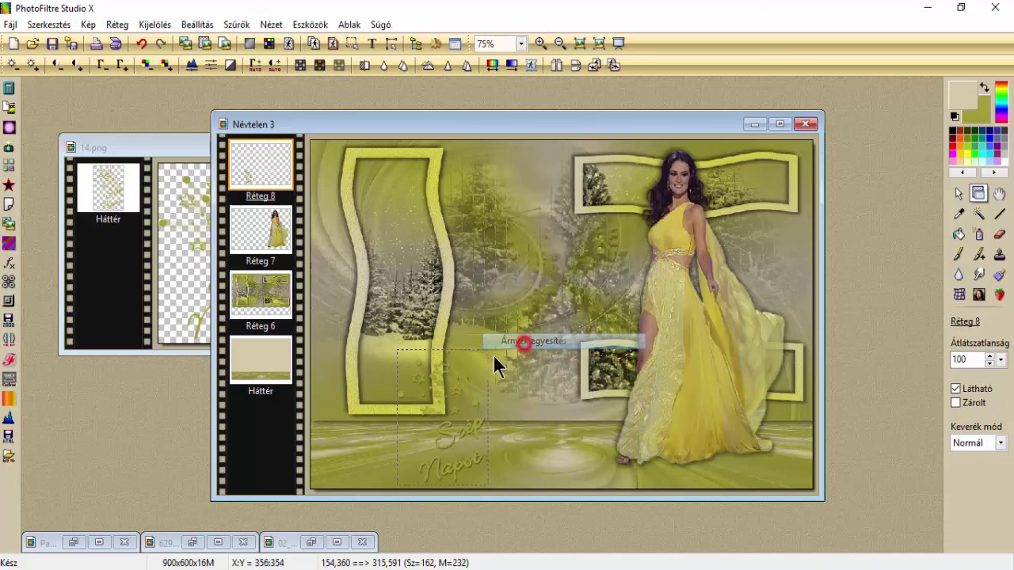
Distort the Szép Napot text on Réteg 8 to about 166 × 126 pixels and place it on the floor at about 132, 470
{"action": "right_click", "coordinate": [250, 180]}
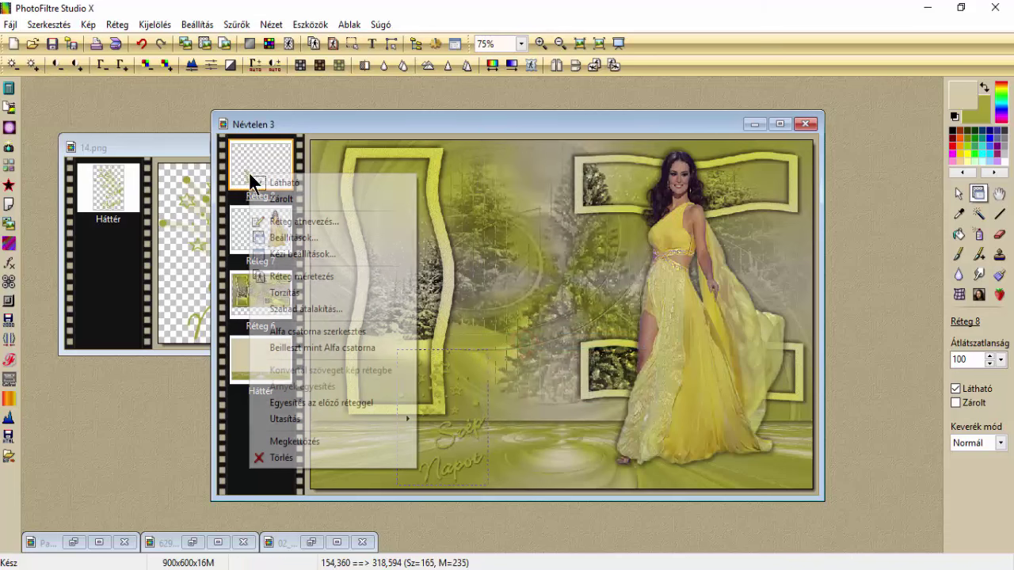
{"action": "left_click", "coordinate": [325, 294]}
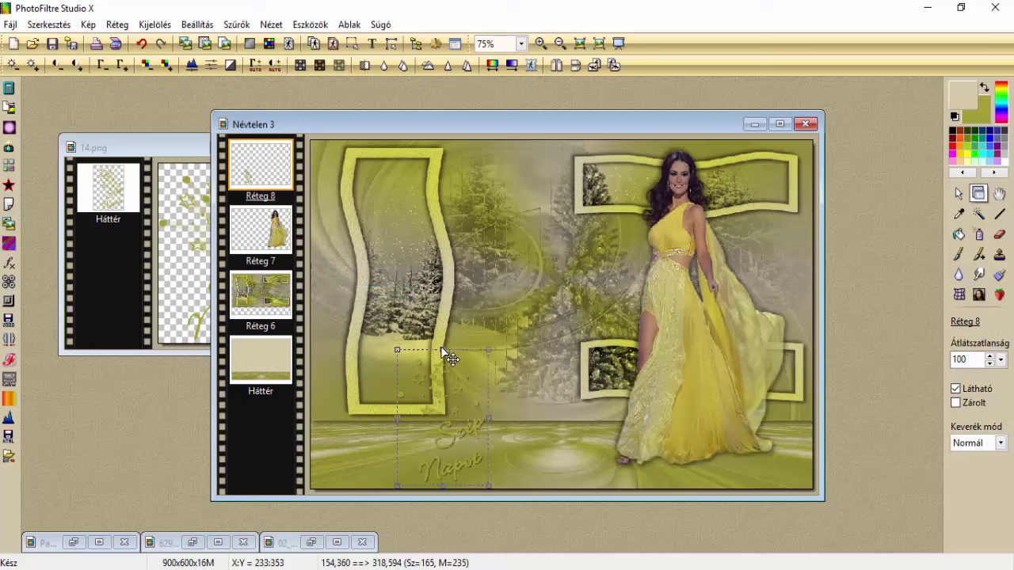
{"action": "left_click_drag", "start_coordinate": [443, 352], "coordinate": [485, 454]}
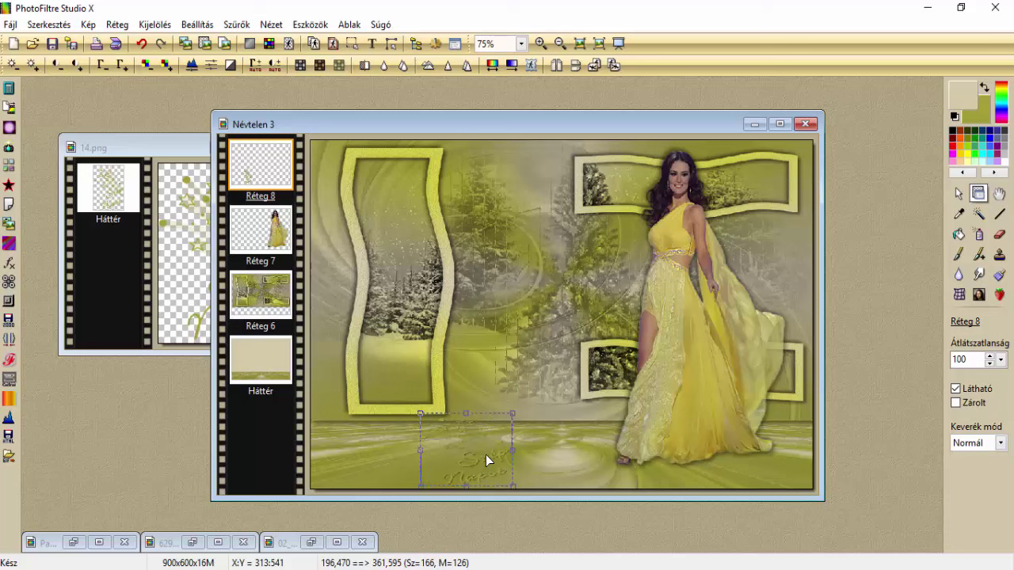
{"action": "left_click_drag", "start_coordinate": [488, 455], "coordinate": [450, 454]}
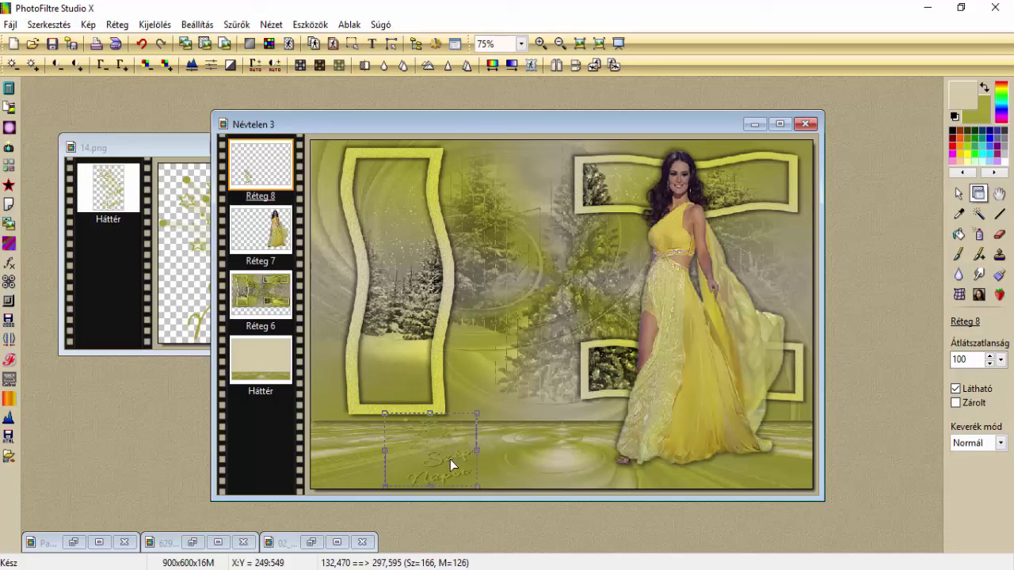
{"action": "left_click", "coordinate": [450, 456]}
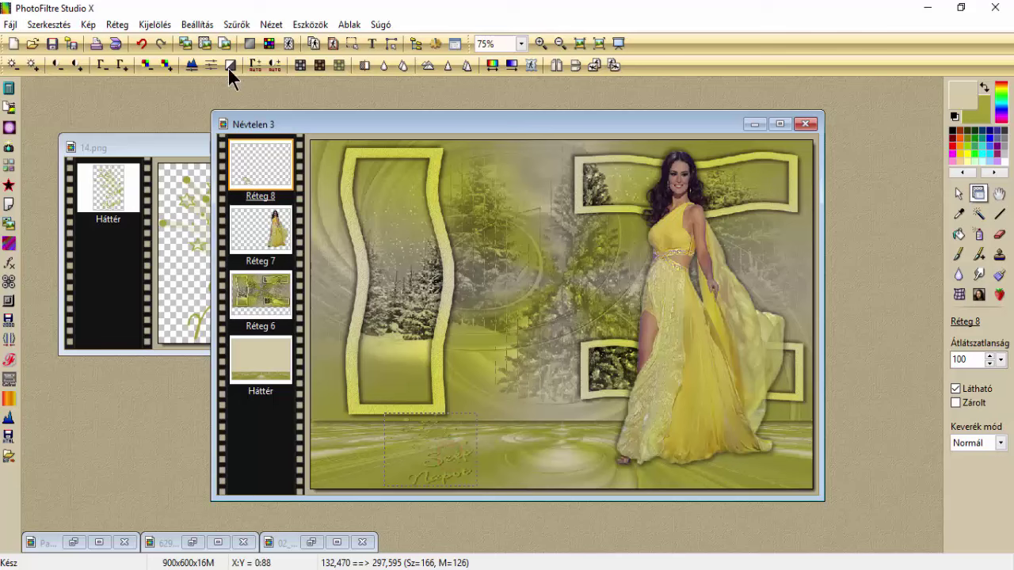
Sharpen the Szép Napot text with Mikro kontraszt at 100% intensity and a 12-pixel radius
{"action": "left_click", "coordinate": [236, 24]}
{"action": "mouse_move", "coordinate": [252, 77]}
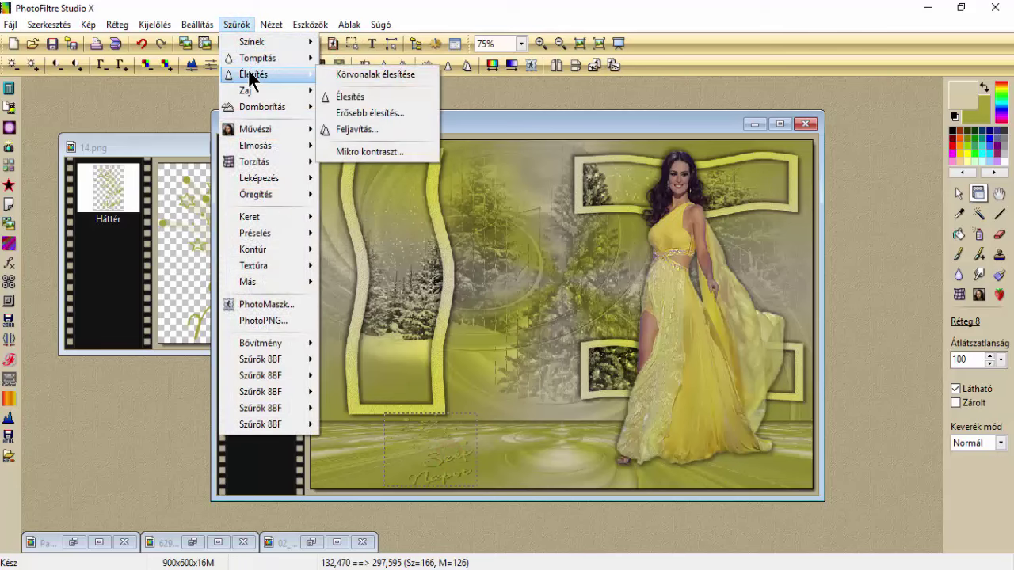
{"action": "left_click", "coordinate": [362, 152]}
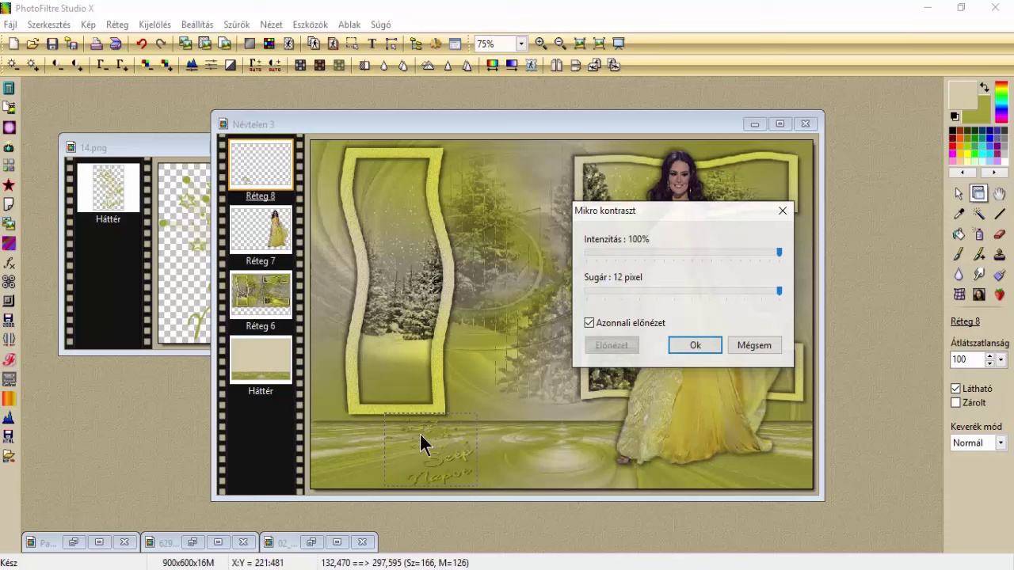
{"action": "left_click", "coordinate": [686, 342]}
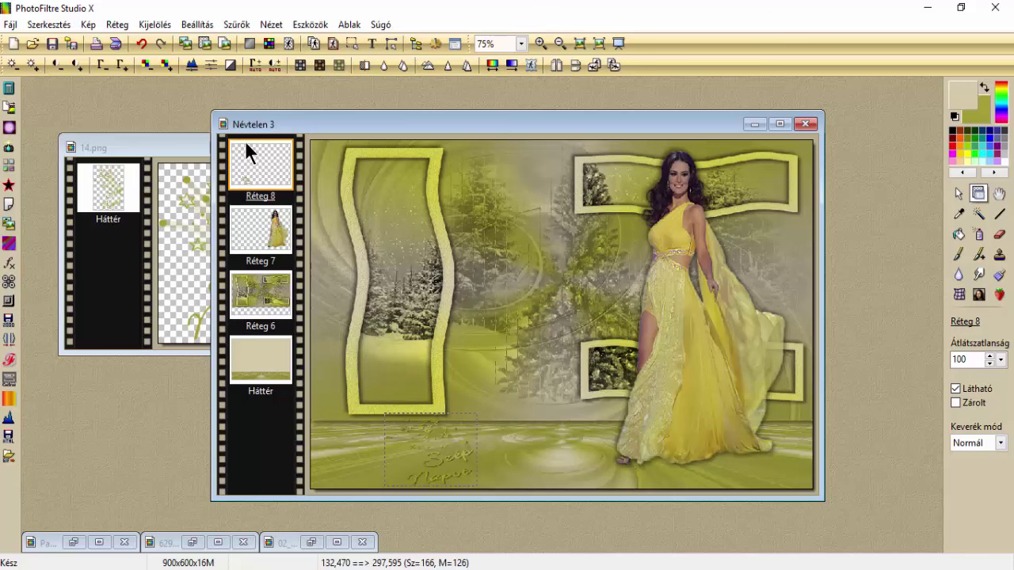
Minimize 14.png and reposition the Névtelen 3 window in the workspace
{"action": "left_click", "coordinate": [169, 143]}
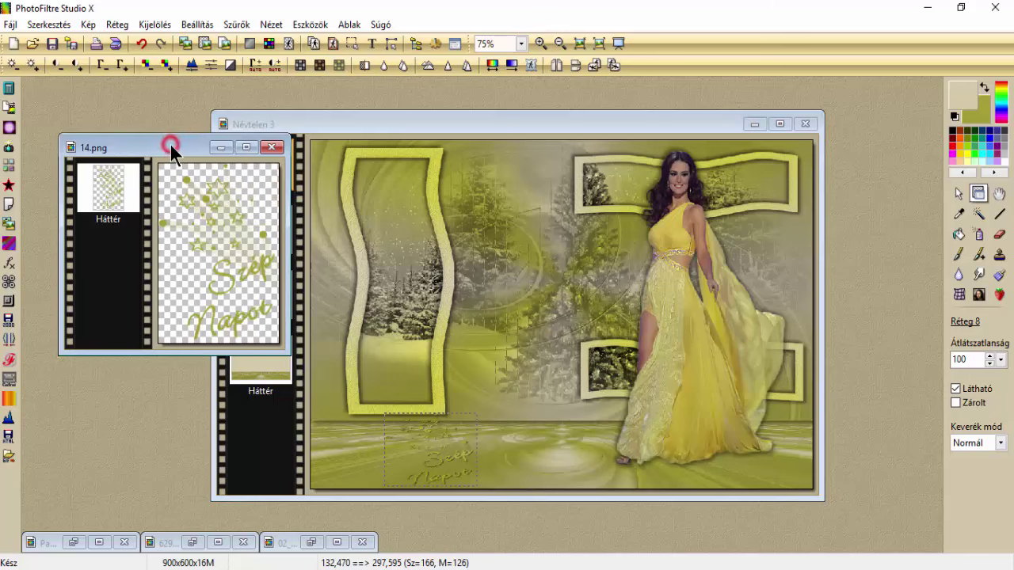
{"action": "left_click", "coordinate": [222, 144]}
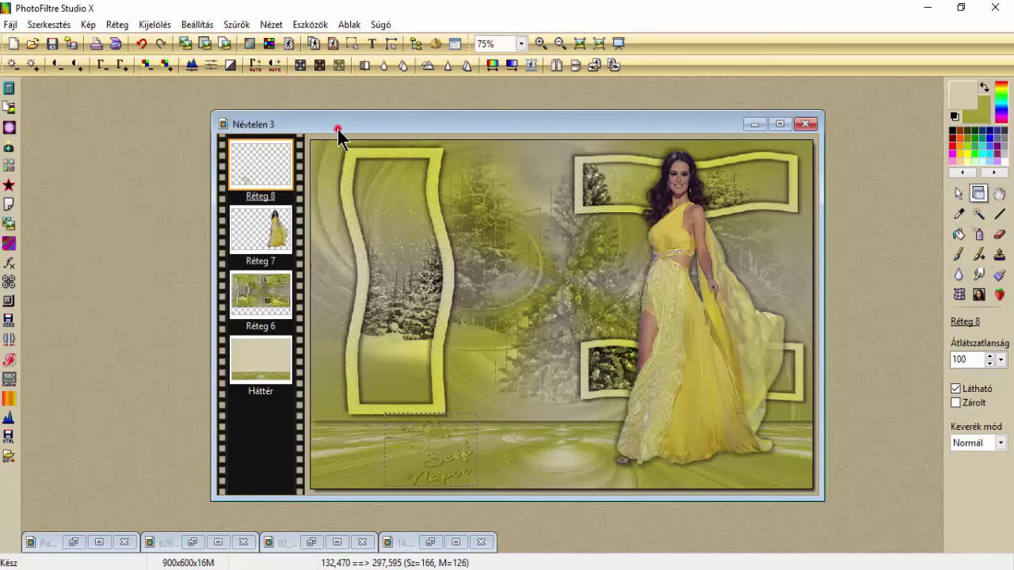
{"action": "left_click_drag", "start_coordinate": [338, 130], "coordinate": [312, 123]}
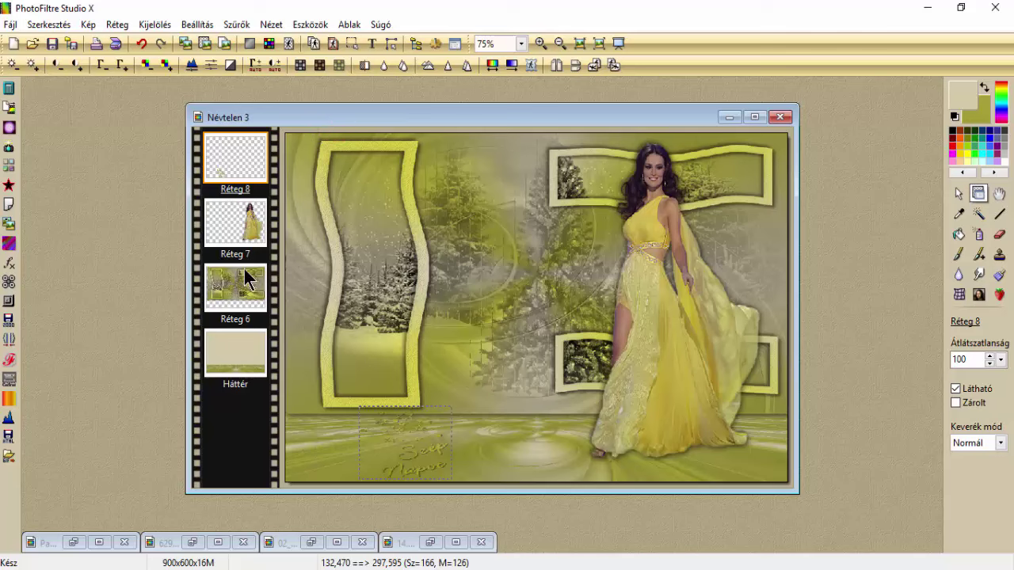
Try merging all layers of Névtelen 3 into the background, and undo the merge
{"action": "left_click", "coordinate": [118, 25]}
{"action": "left_click", "coordinate": [166, 414]}
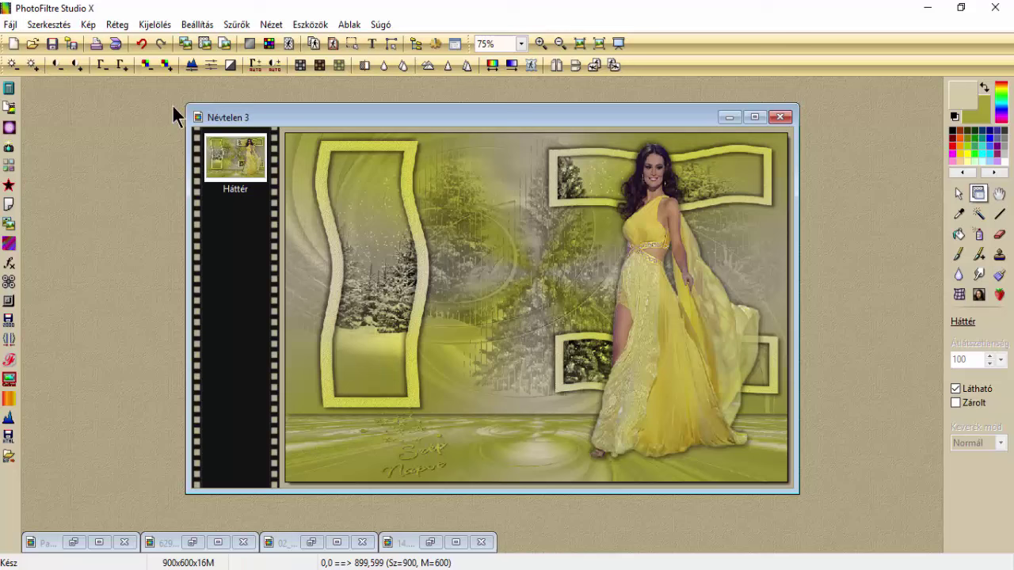
{"action": "left_click", "coordinate": [138, 44]}
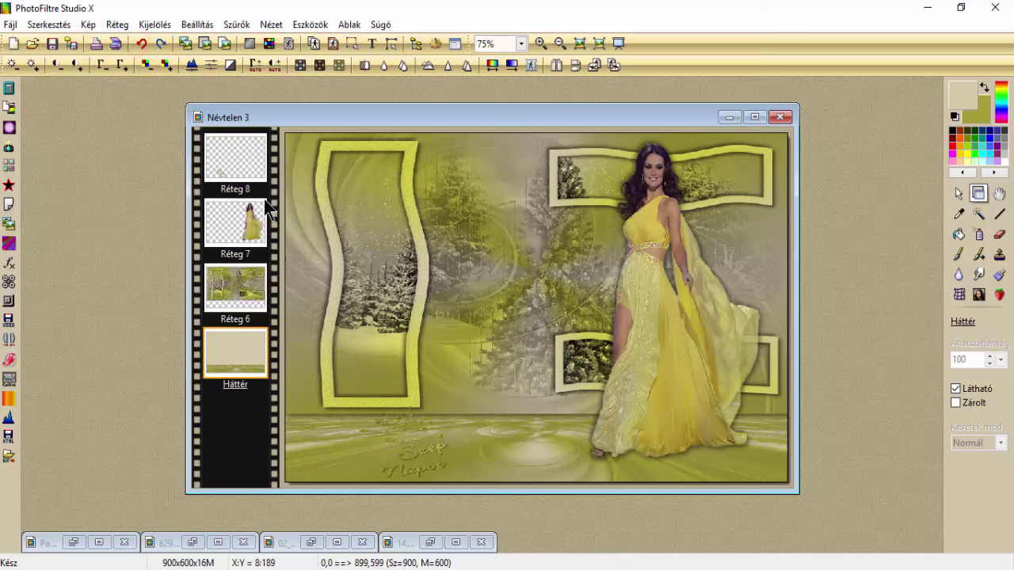
Recolour the Szép Napot text on Réteg 8 with the Színes fólia filter, using the beige custom colour at 100% opacity
{"action": "left_click", "coordinate": [226, 155]}
{"action": "left_click", "coordinate": [242, 25]}
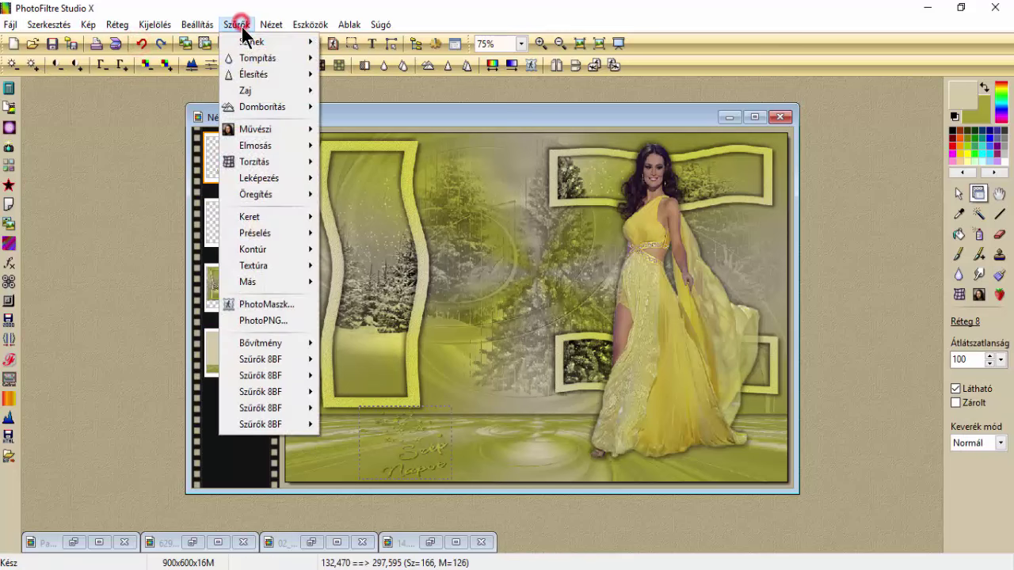
{"action": "mouse_move", "coordinate": [250, 41]}
{"action": "mouse_move", "coordinate": [390, 204]}
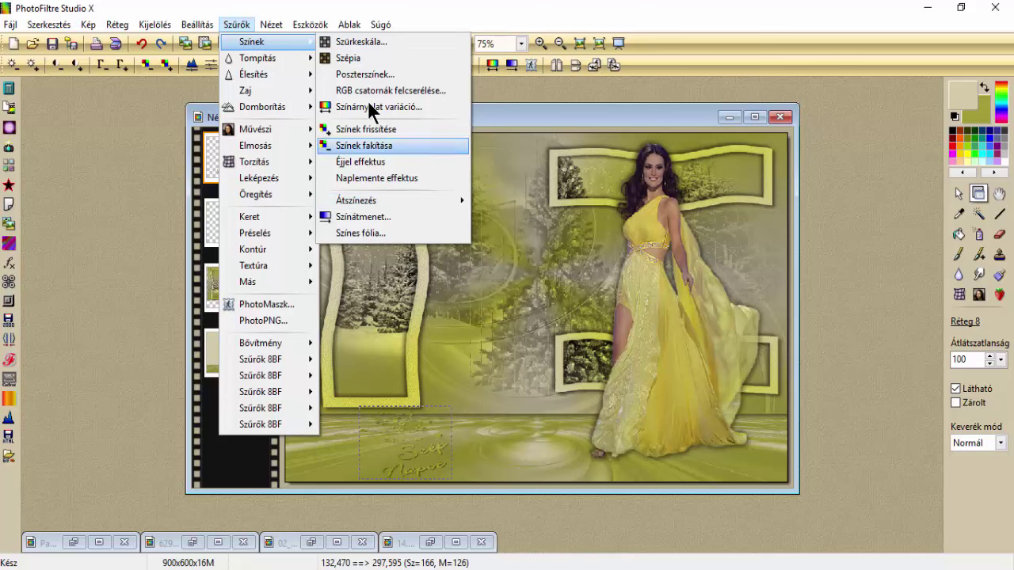
{"action": "left_click", "coordinate": [387, 232]}
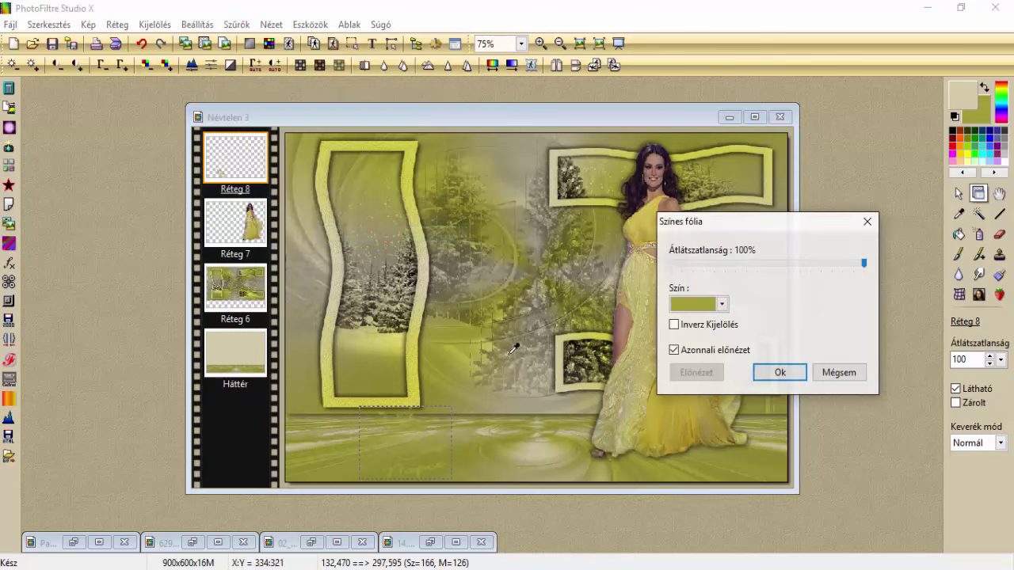
{"action": "left_click", "coordinate": [689, 303]}
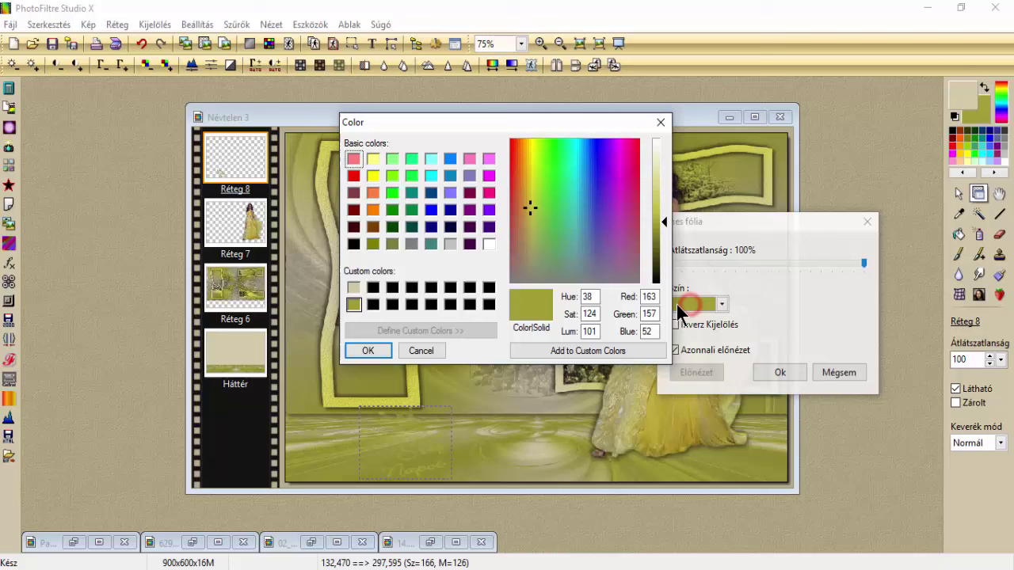
{"action": "left_click", "coordinate": [353, 287]}
{"action": "left_click", "coordinate": [372, 350]}
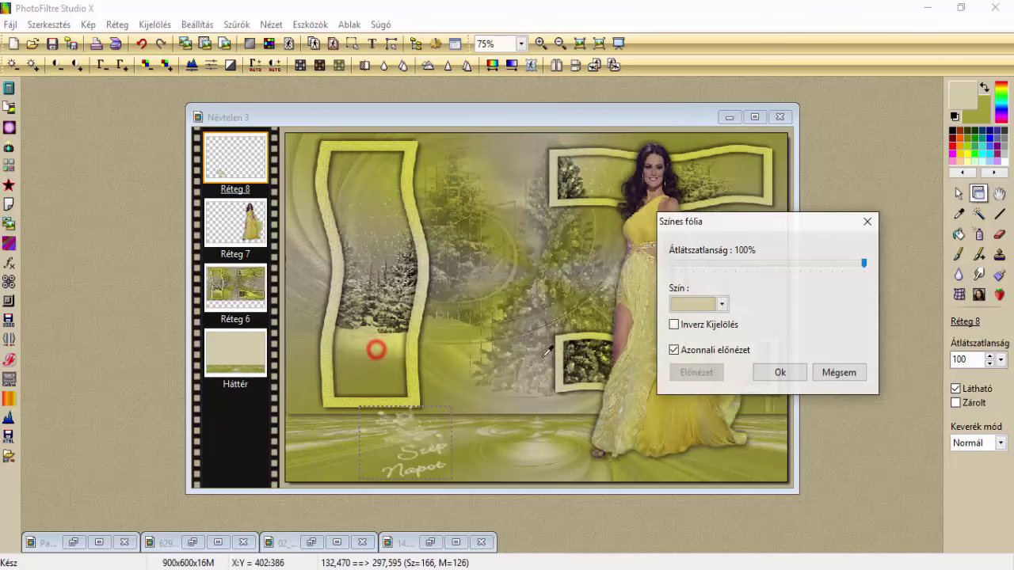
{"action": "left_click", "coordinate": [780, 372]}
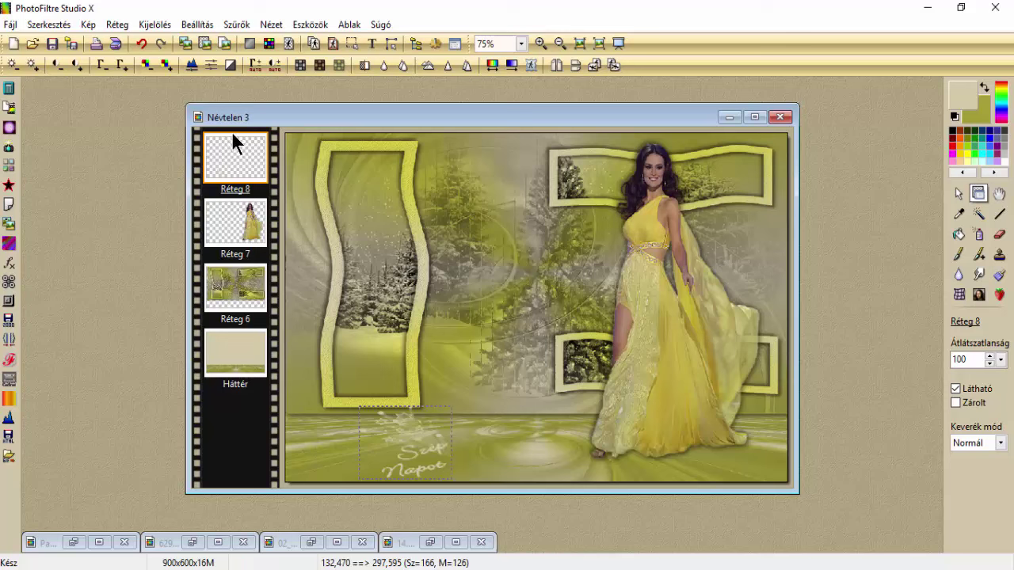
Merge all layers of Névtelen 3 and add an outer frame of width 2 in beige (211, 202, 169)
{"action": "left_click", "coordinate": [118, 24]}
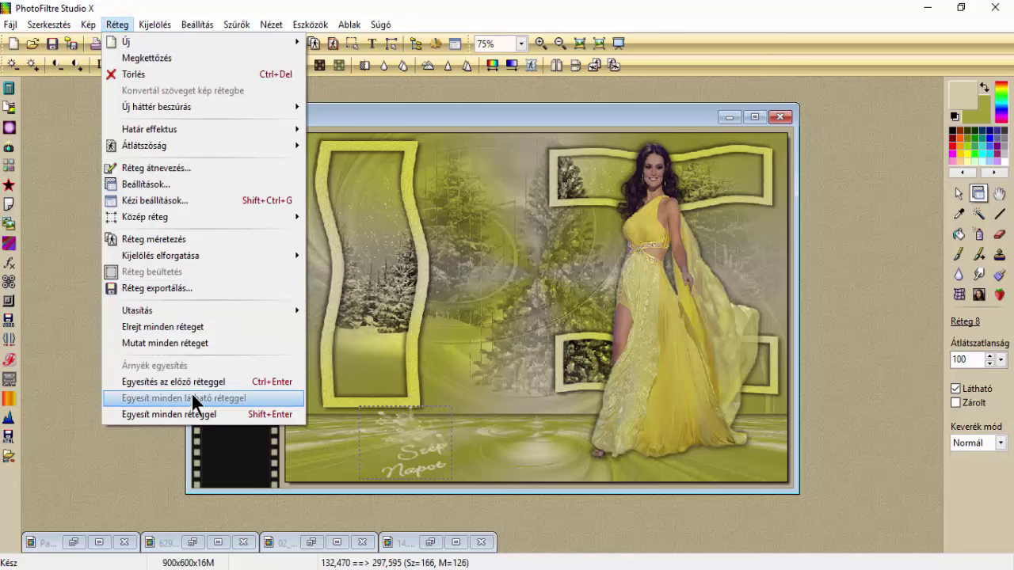
{"action": "left_click", "coordinate": [190, 415]}
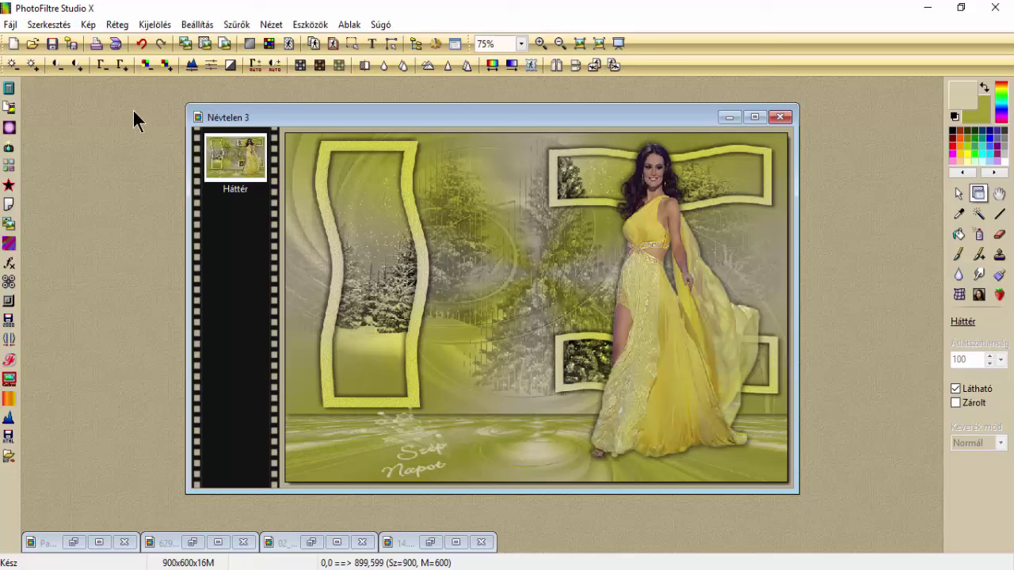
{"action": "left_click", "coordinate": [91, 25]}
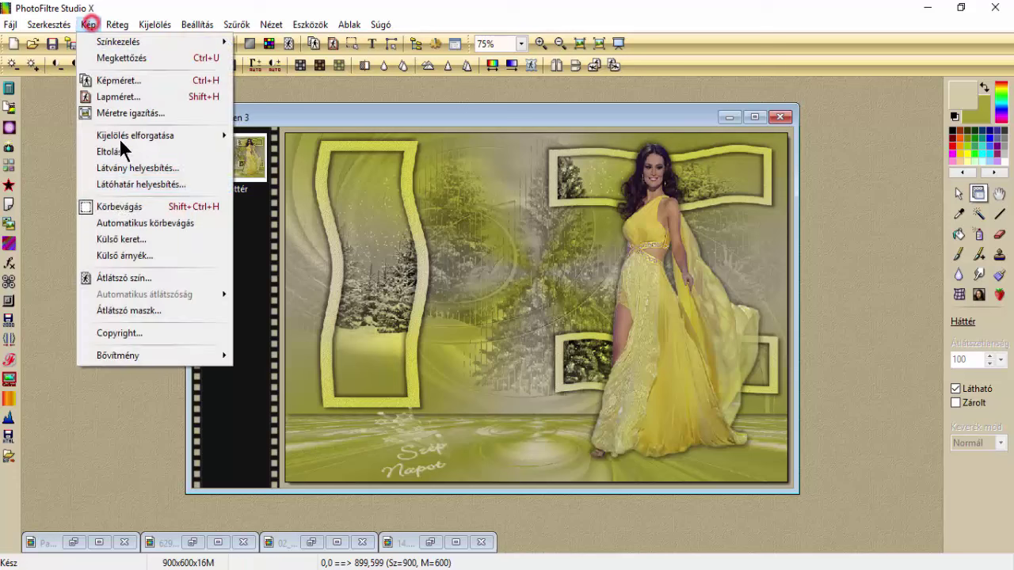
{"action": "left_click", "coordinate": [116, 237]}
{"action": "left_click", "coordinate": [424, 259]}
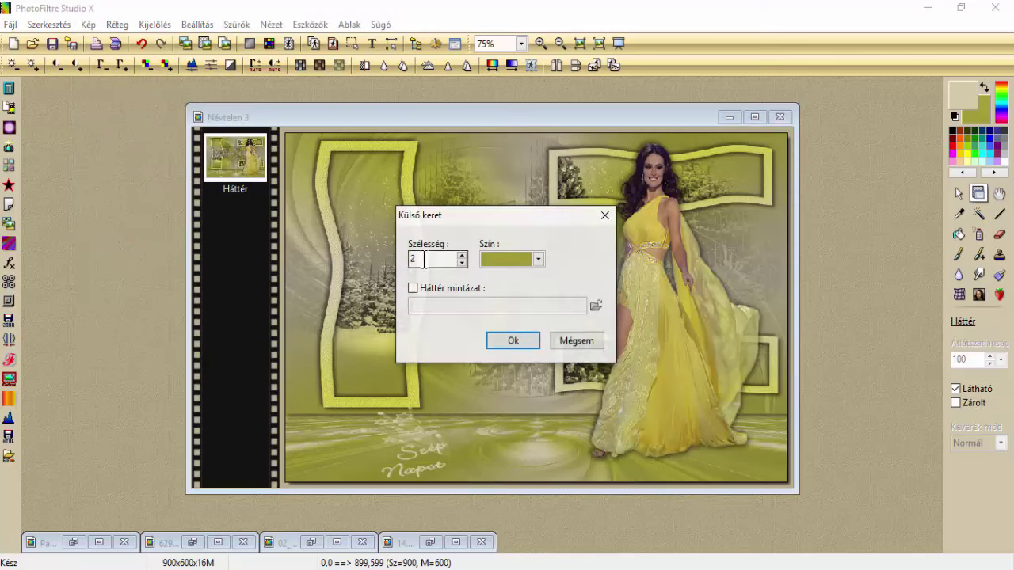
{"action": "left_click", "coordinate": [491, 262]}
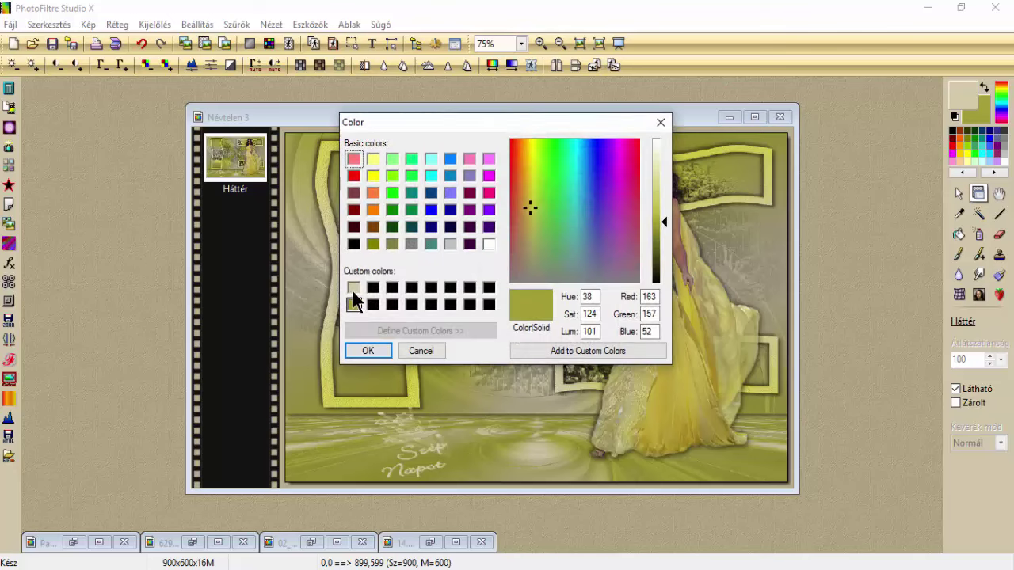
{"action": "left_click", "coordinate": [355, 289]}
{"action": "left_click", "coordinate": [368, 351]}
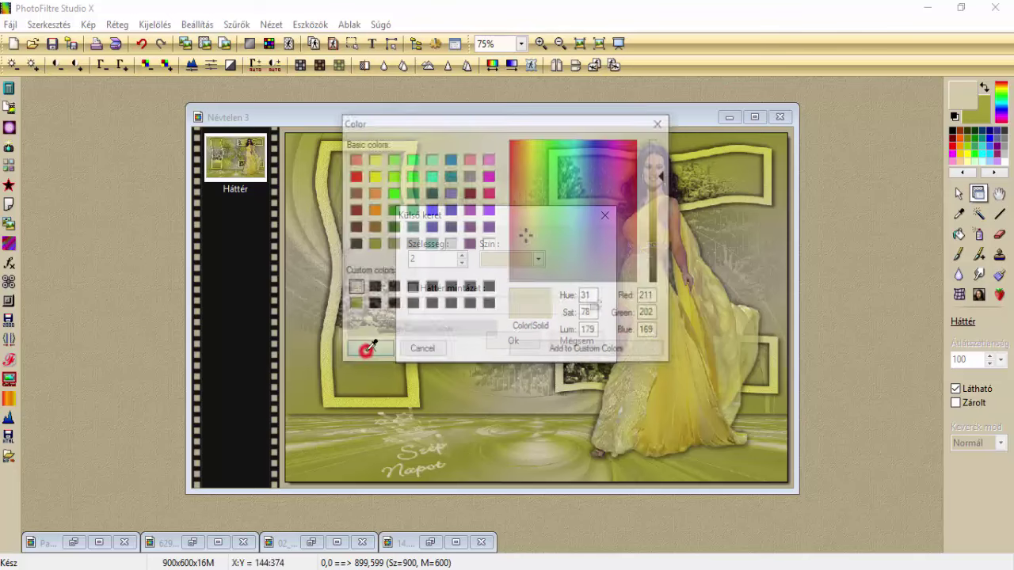
{"action": "left_click", "coordinate": [517, 342]}
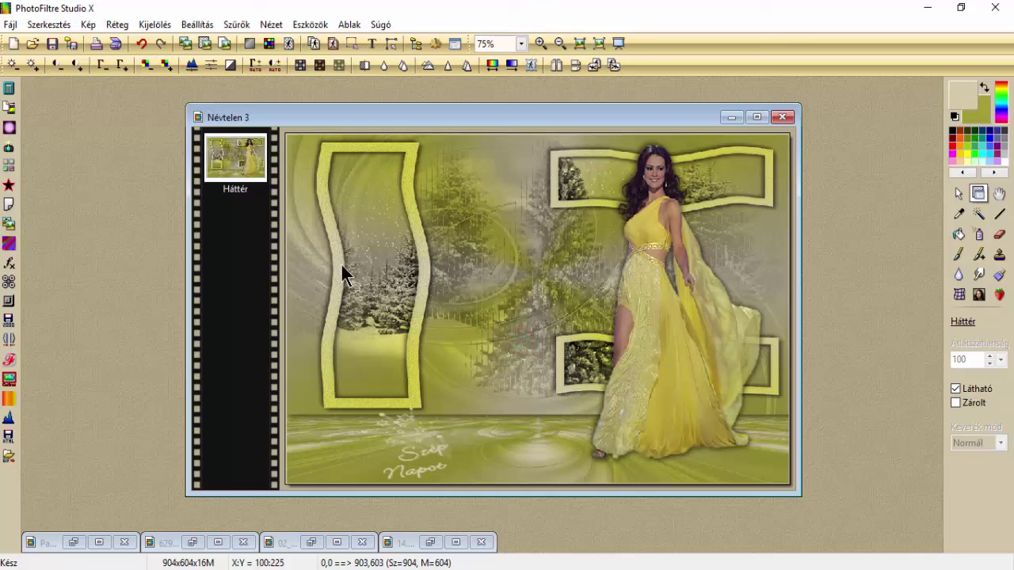
Add an outer frame of width 20 in the olive-green custom colour around the Névtelen 3 image
{"action": "left_click", "coordinate": [88, 25]}
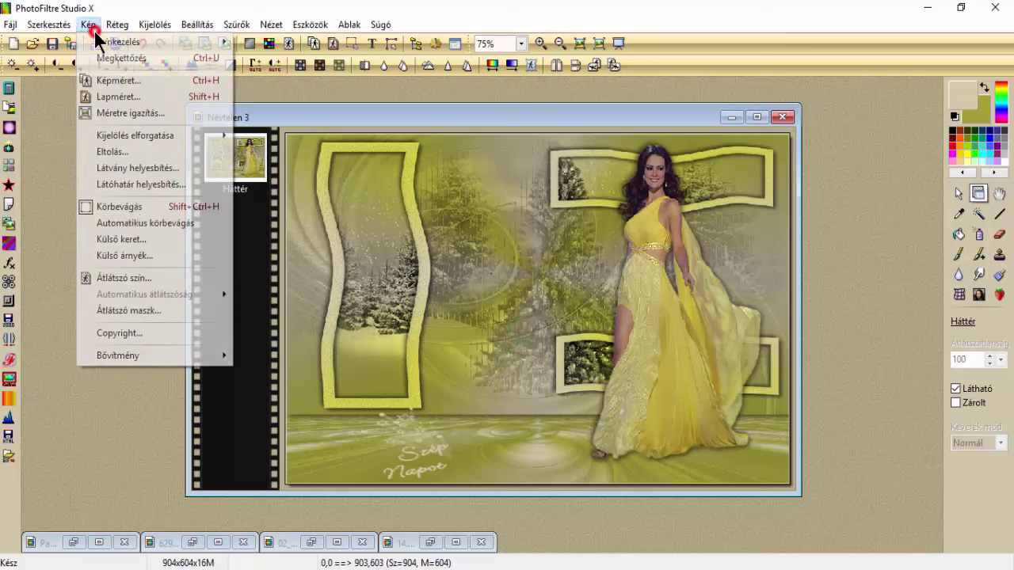
{"action": "left_click", "coordinate": [143, 241]}
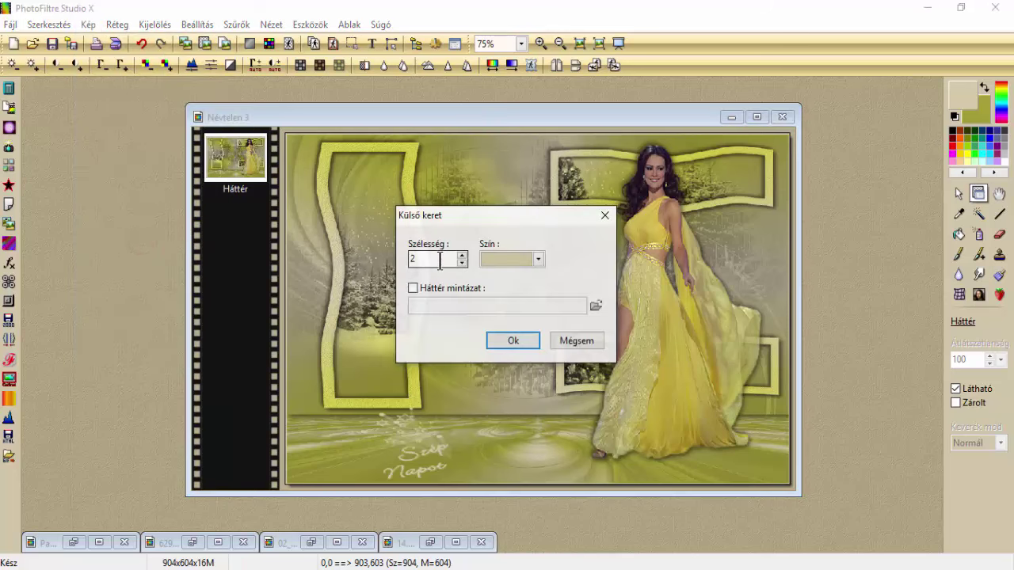
{"action": "left_click", "coordinate": [440, 259]}
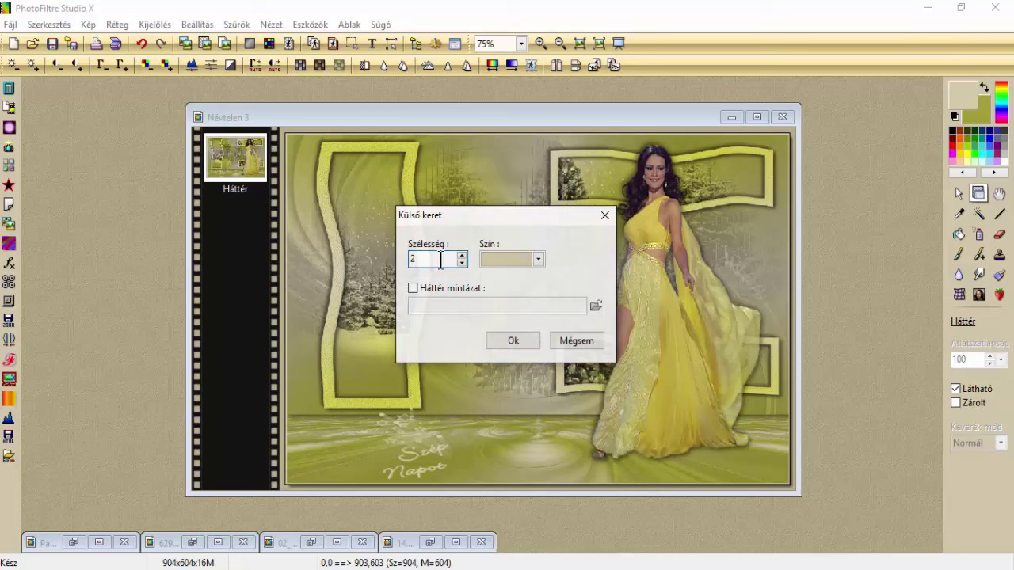
{"action": "type", "text": "220"}
{"action": "key", "text": "BackSpace"}
{"action": "key", "text": "BackSpace"}
{"action": "type", "text": "0"}
{"action": "left_click", "coordinate": [518, 260]}
{"action": "left_click", "coordinate": [353, 304]}
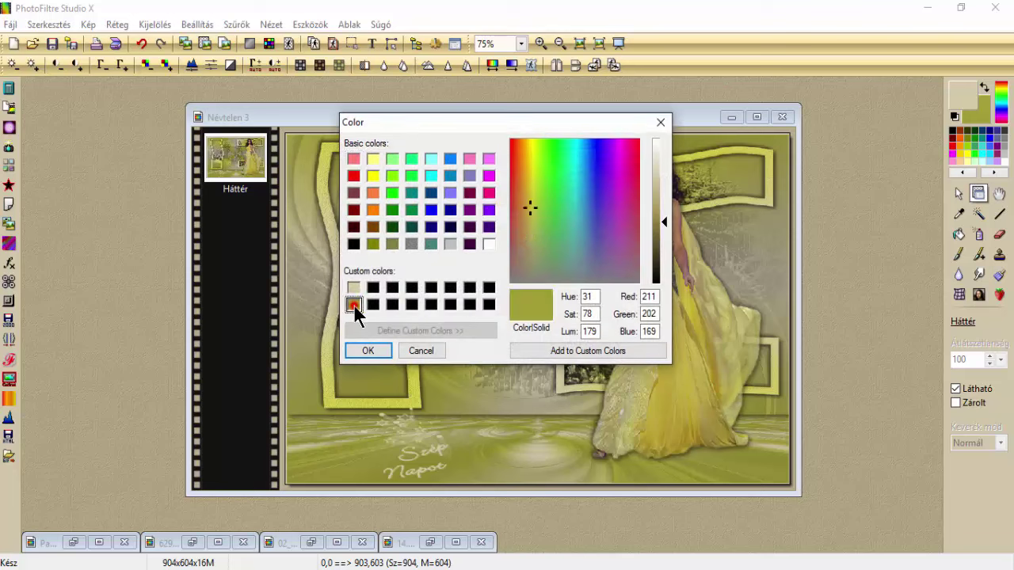
{"action": "left_click", "coordinate": [368, 351]}
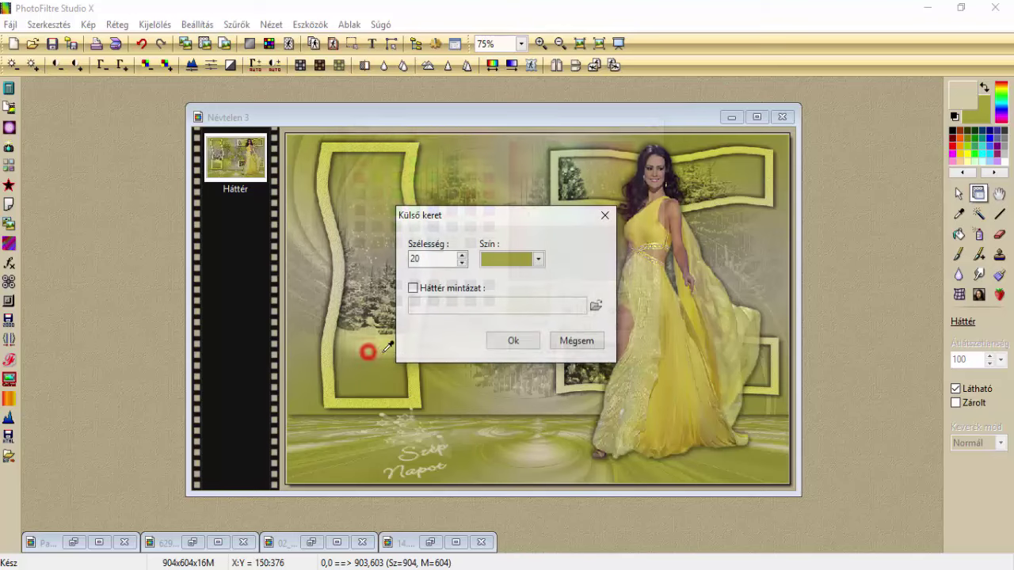
{"action": "left_click", "coordinate": [511, 341]}
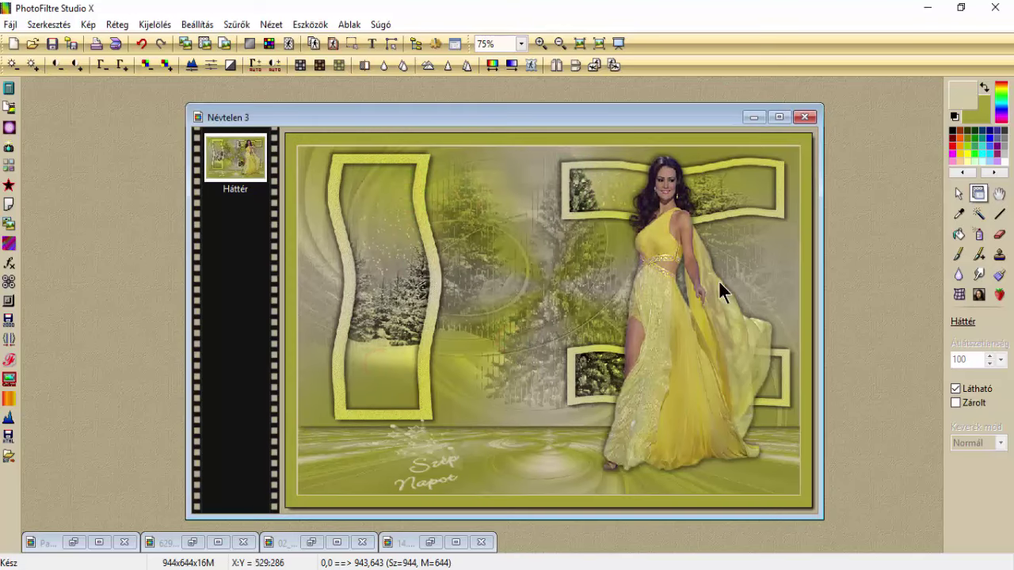
Select the olive outer frame with the magic wand at tolerance 0 and open Mehdi's Wavy Lab filter on it
{"action": "left_click", "coordinate": [978, 213]}
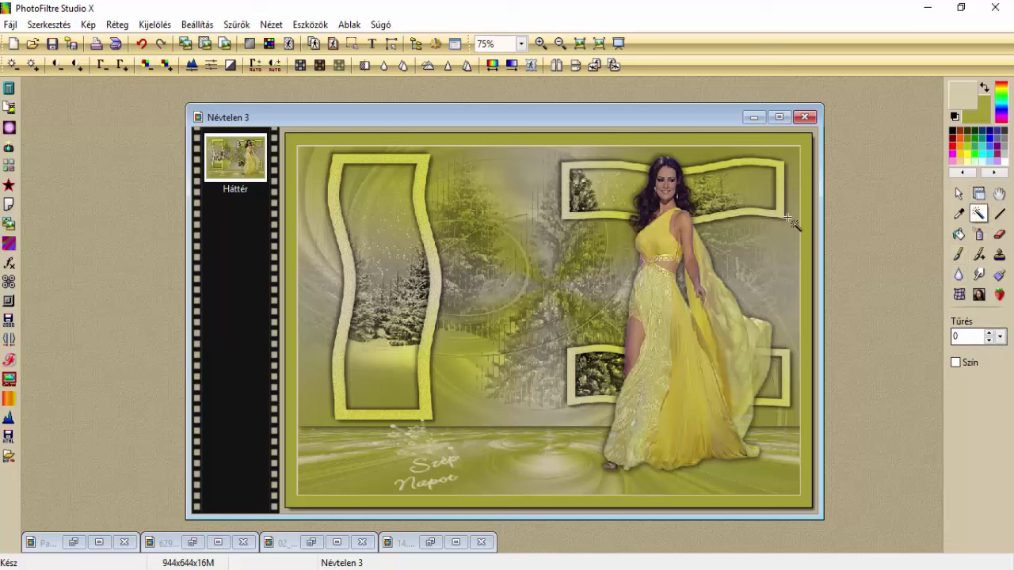
{"action": "left_click", "coordinate": [622, 139]}
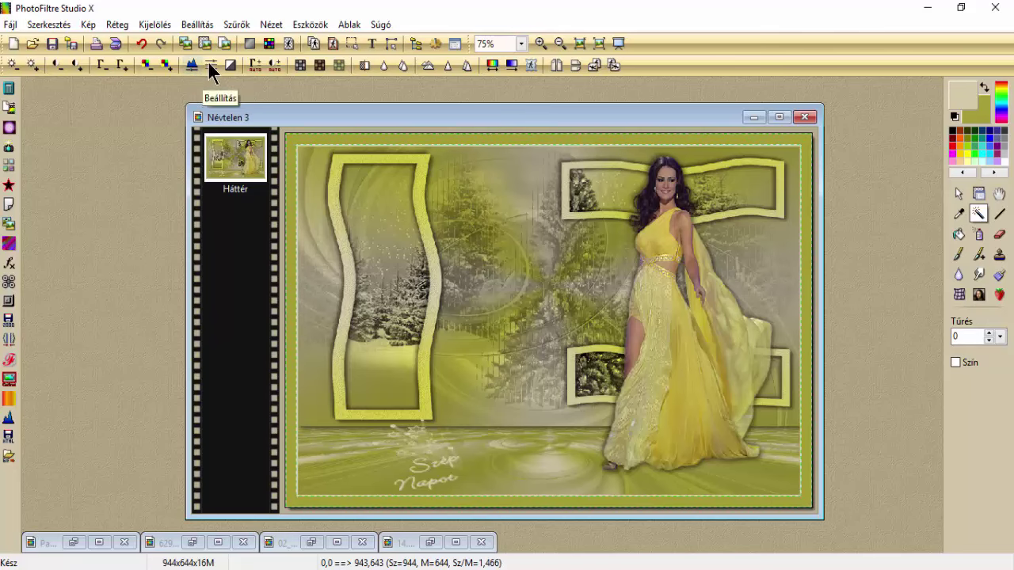
{"action": "left_click", "coordinate": [236, 25]}
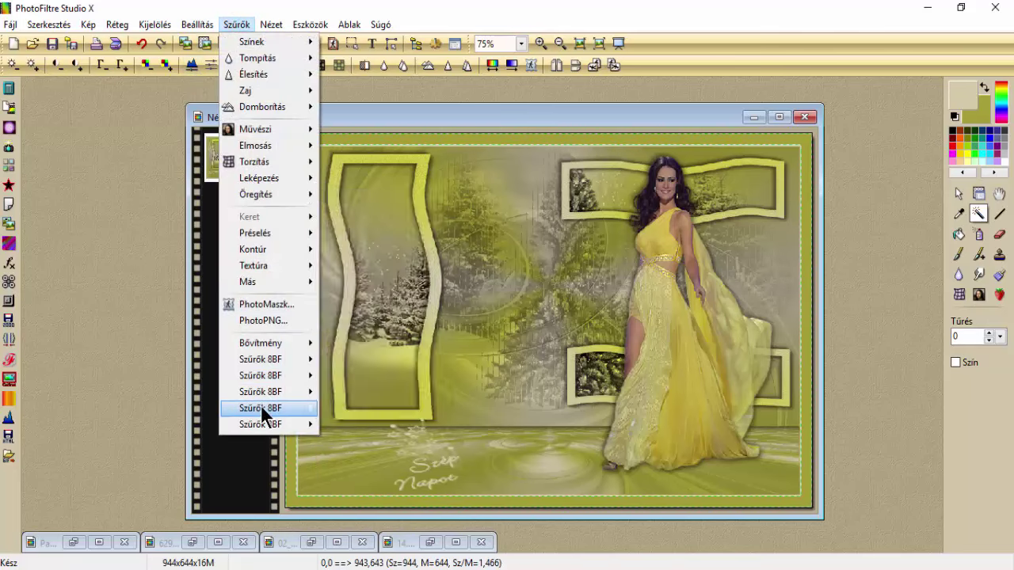
{"action": "mouse_move", "coordinate": [262, 390]}
{"action": "mouse_move", "coordinate": [393, 468]}
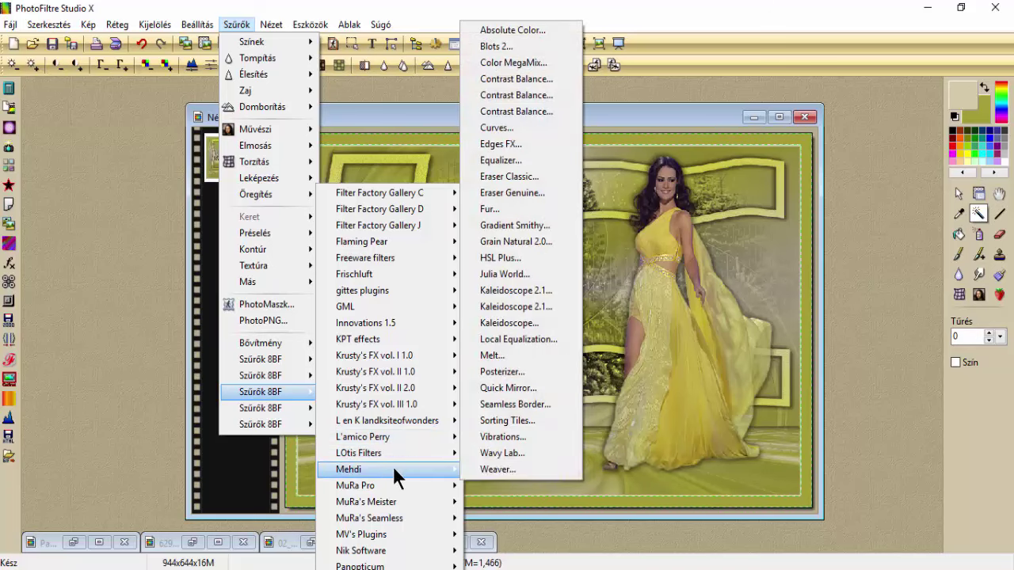
{"action": "left_click", "coordinate": [517, 453]}
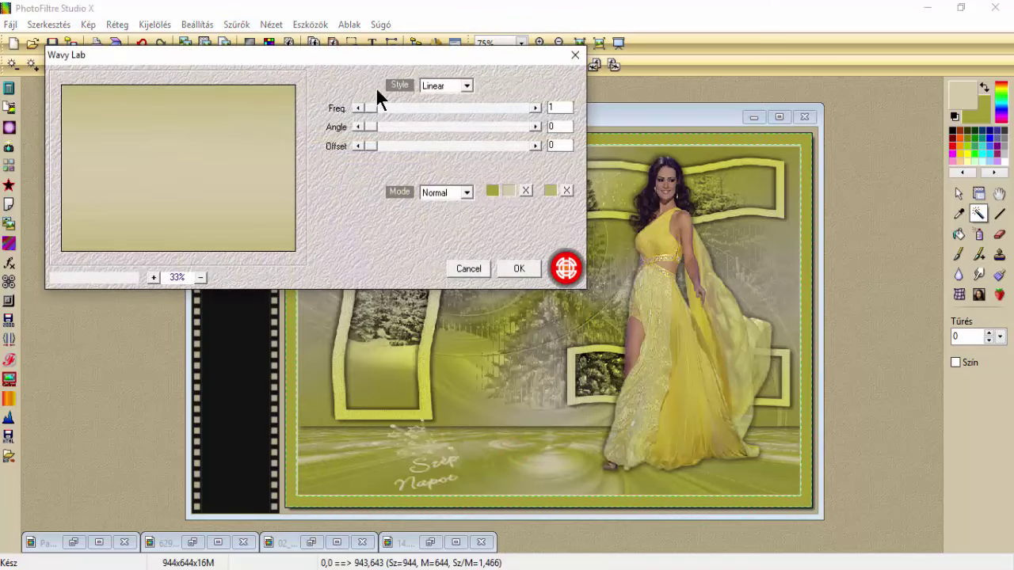
{"action": "left_click_drag", "start_coordinate": [374, 57], "coordinate": [508, 164]}
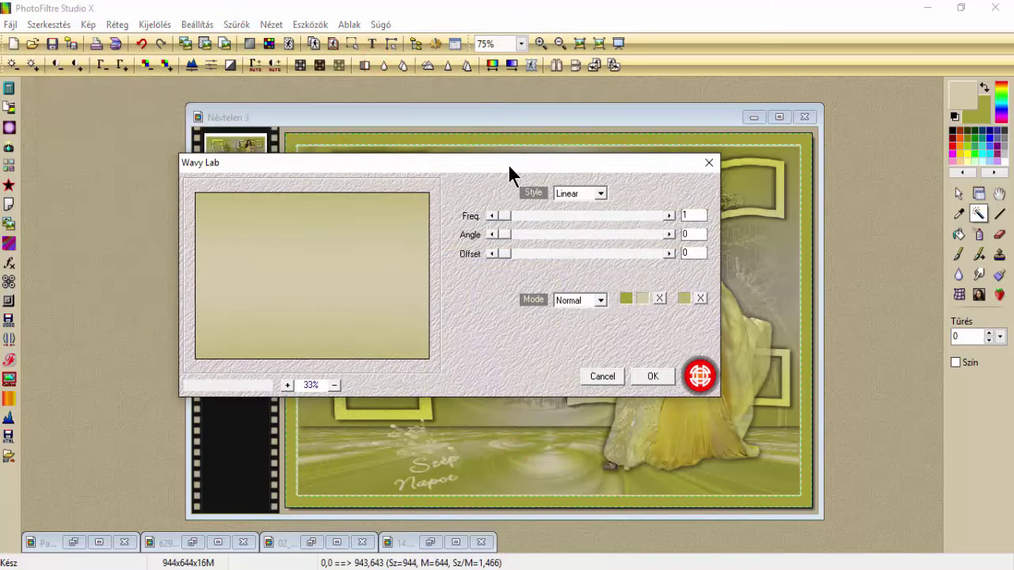
Set the Wavy Lab gradient's frequency to 5 and its style to Radial
{"action": "left_click", "coordinate": [666, 215]}
{"action": "left_click", "coordinate": [666, 216]}
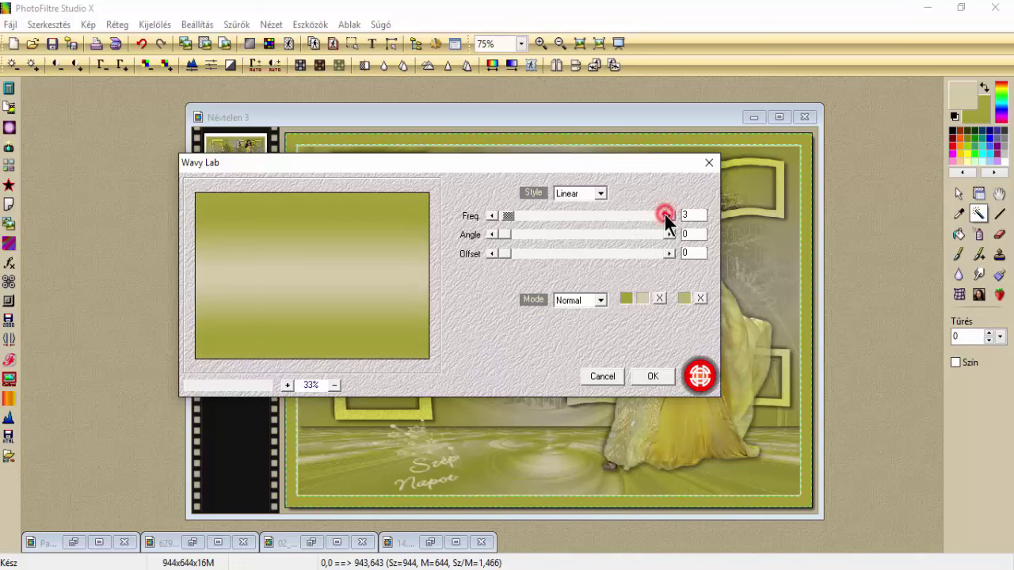
{"action": "left_click", "coordinate": [666, 215]}
{"action": "left_click", "coordinate": [666, 216]}
{"action": "left_click", "coordinate": [601, 193]}
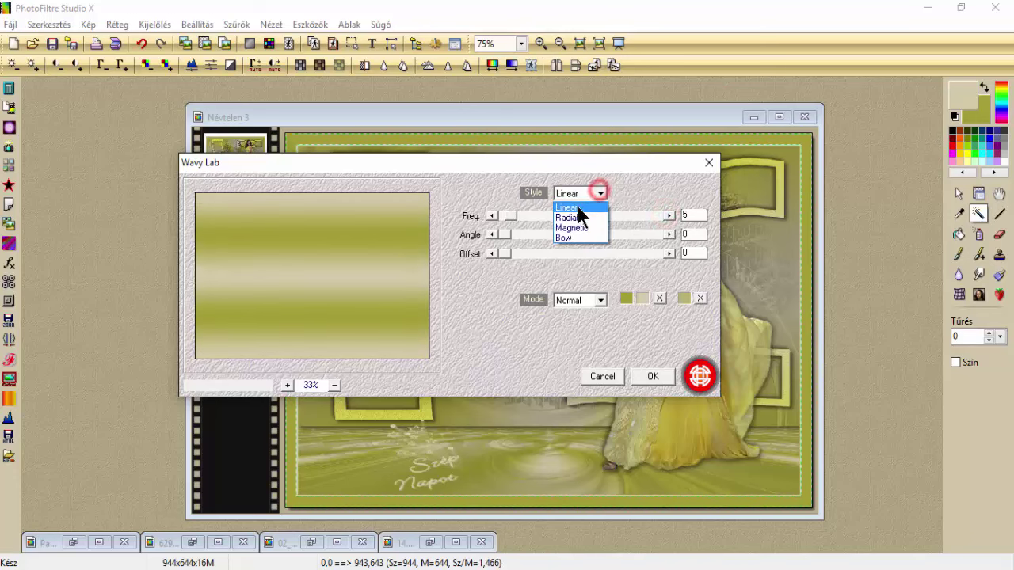
{"action": "left_click", "coordinate": [569, 216]}
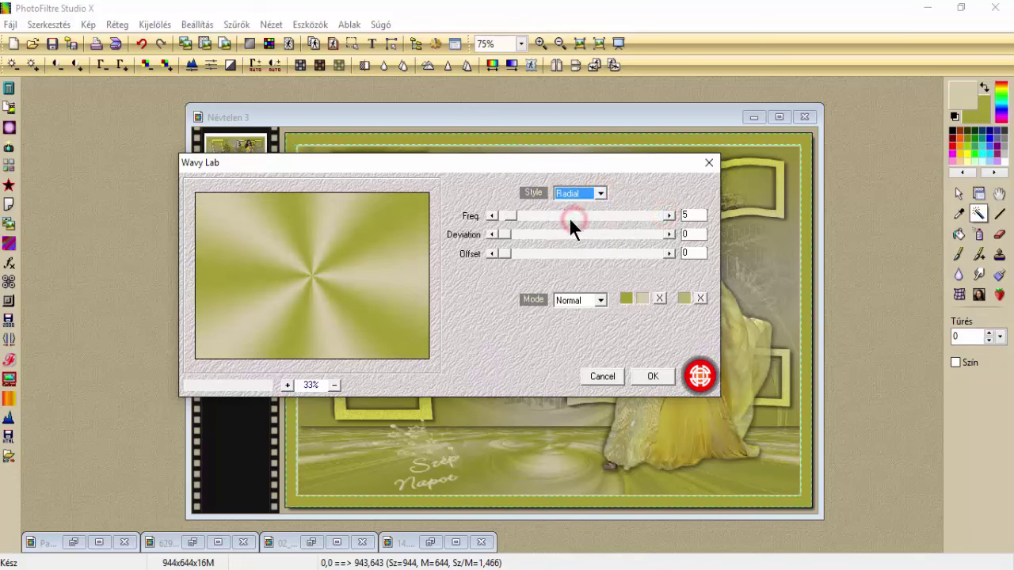
Change the last Wavy Lab gradient colour to white and apply the filter to the selected frame
{"action": "left_click", "coordinate": [683, 299]}
{"action": "left_click", "coordinate": [489, 243]}
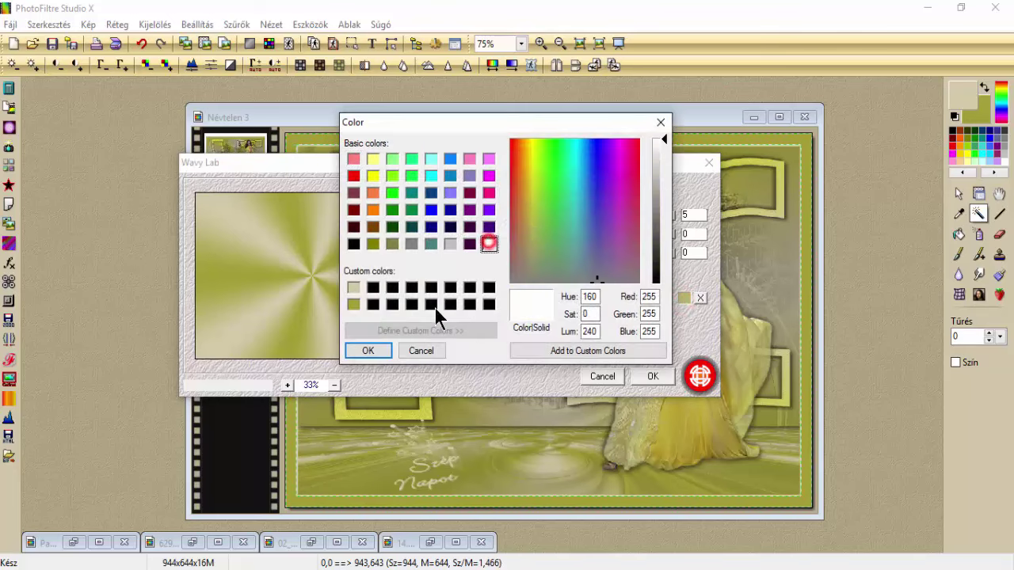
{"action": "left_click", "coordinate": [377, 351]}
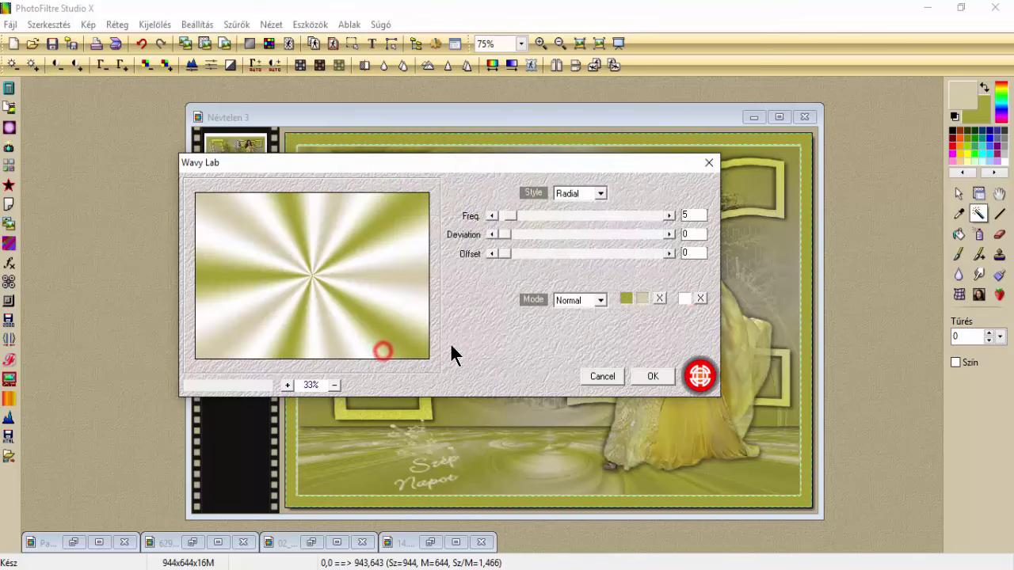
{"action": "left_click", "coordinate": [650, 377]}
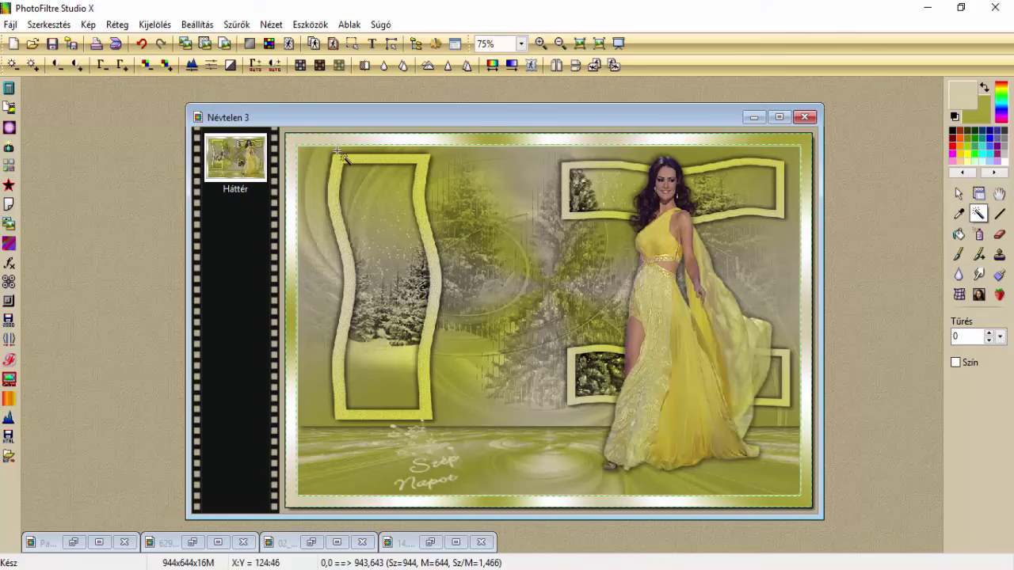
Texture the selected frame with Filters Unlimited 2.0, Paper Textures, papier kasy 1, using the preset with intensity 118 and lightness 89
{"action": "left_click", "coordinate": [231, 25]}
{"action": "mouse_move", "coordinate": [286, 361]}
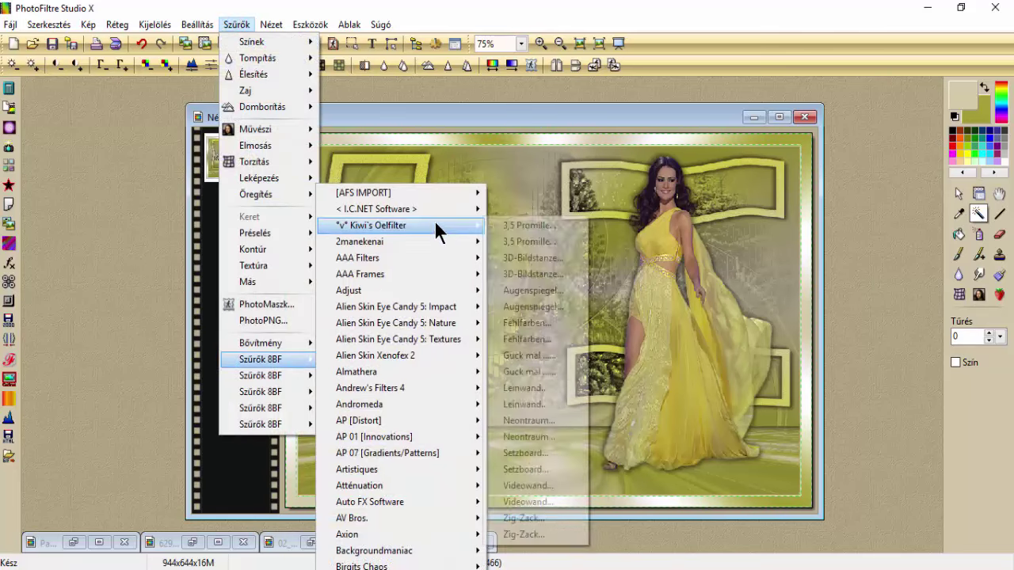
{"action": "mouse_move", "coordinate": [456, 208]}
{"action": "left_click", "coordinate": [525, 209]}
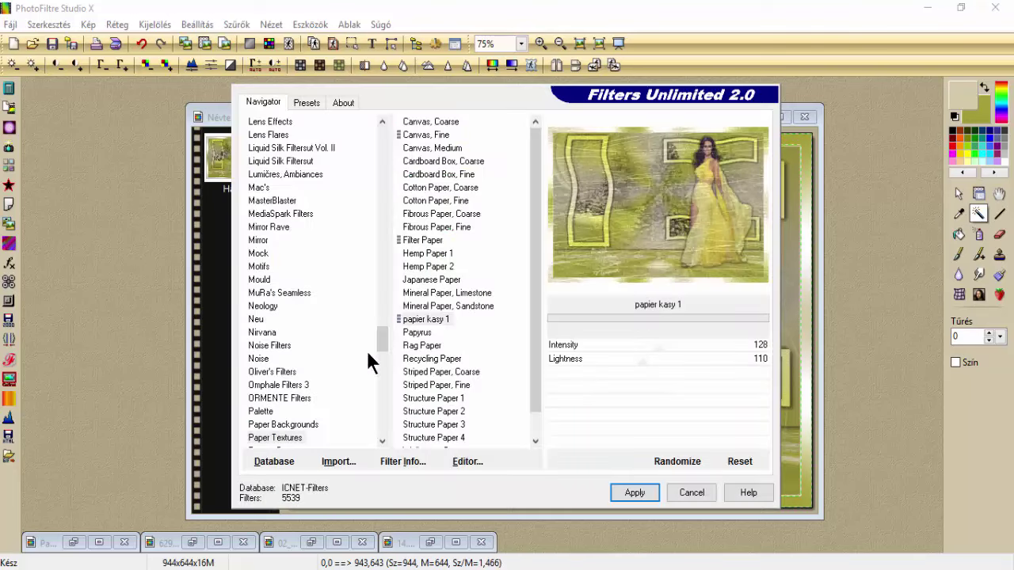
{"action": "left_click", "coordinate": [284, 436]}
{"action": "left_click", "coordinate": [427, 318]}
{"action": "left_click", "coordinate": [308, 100]}
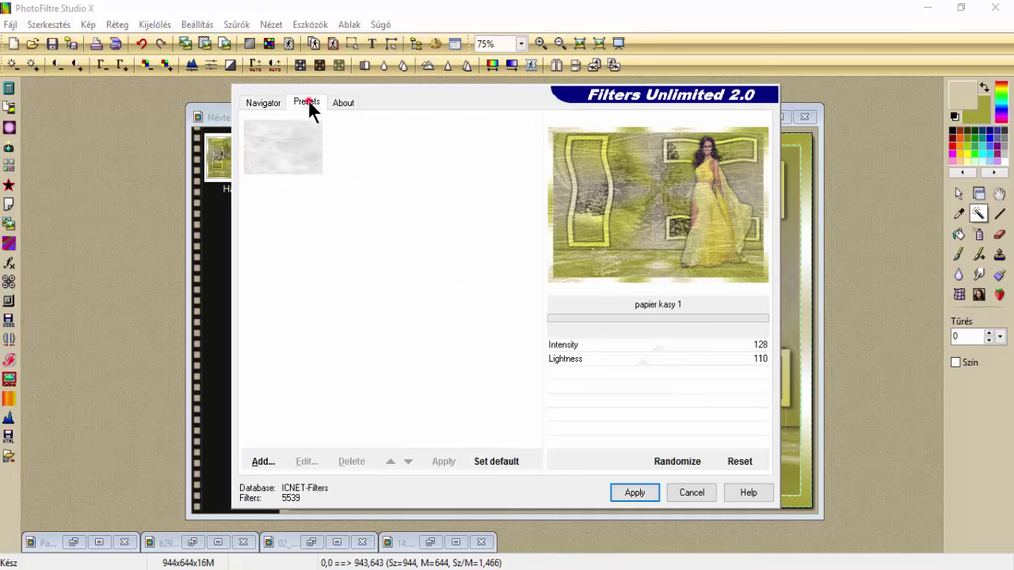
{"action": "left_click", "coordinate": [303, 157]}
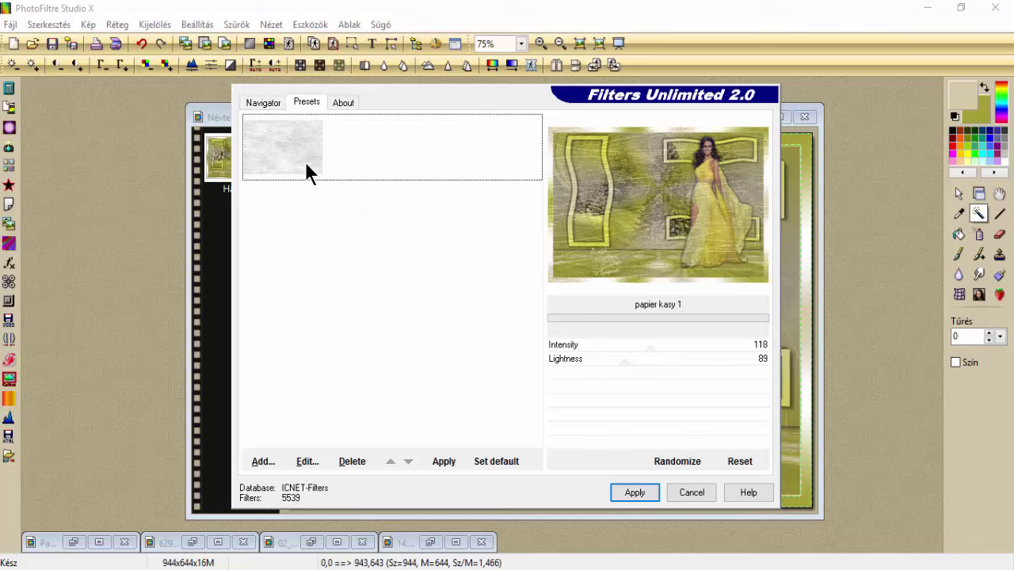
{"action": "left_click", "coordinate": [262, 102]}
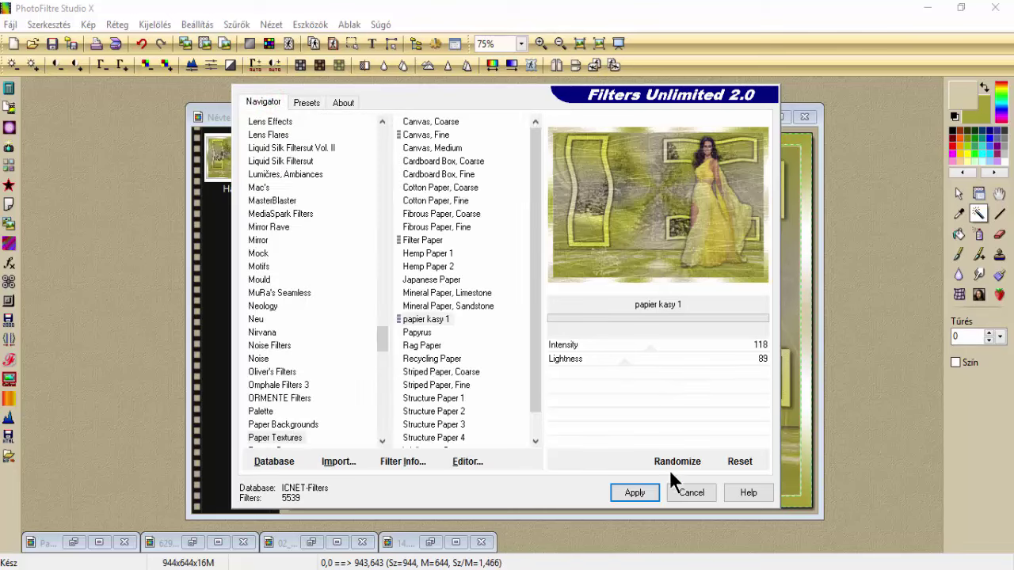
{"action": "left_click", "coordinate": [650, 494]}
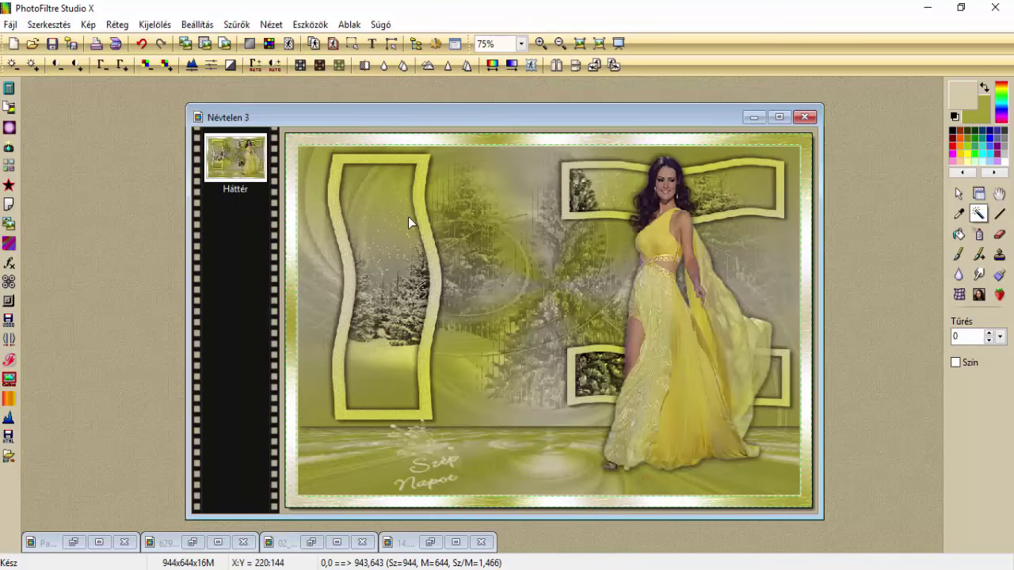
Apply the standard Domborítás emboss filter to the selected outer frame
{"action": "left_click", "coordinate": [237, 24]}
{"action": "mouse_move", "coordinate": [271, 106]}
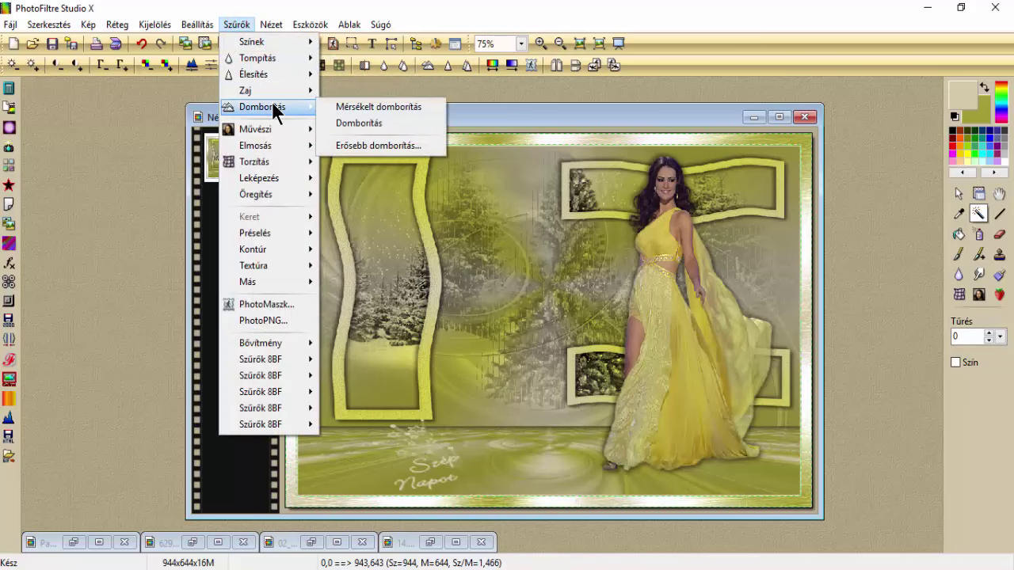
{"action": "left_click", "coordinate": [361, 123]}
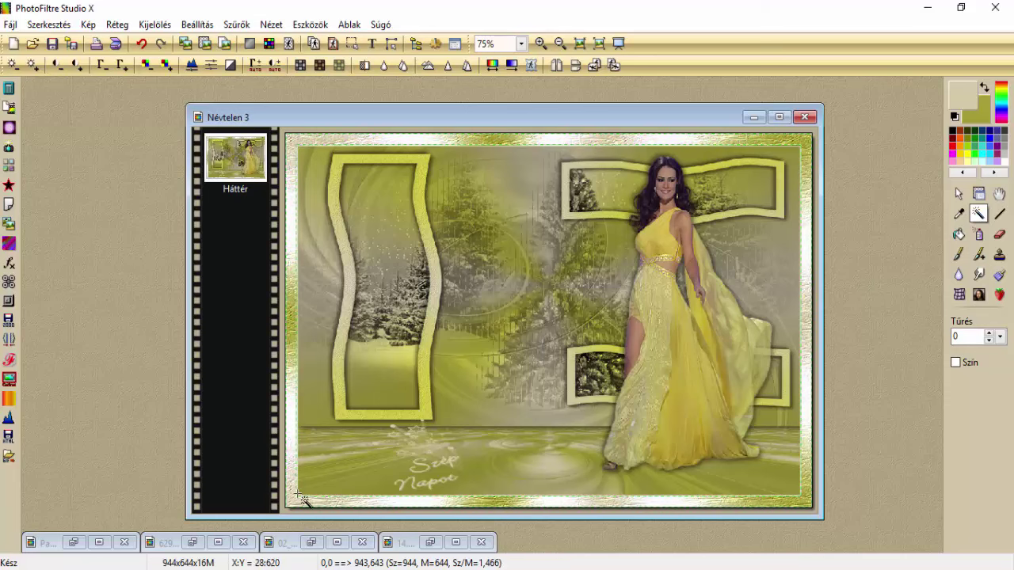
Invert the selection and apply an outer black Progresszív kontúr with 60% opacity, width 5 and Elmosás style
{"action": "left_click", "coordinate": [148, 26]}
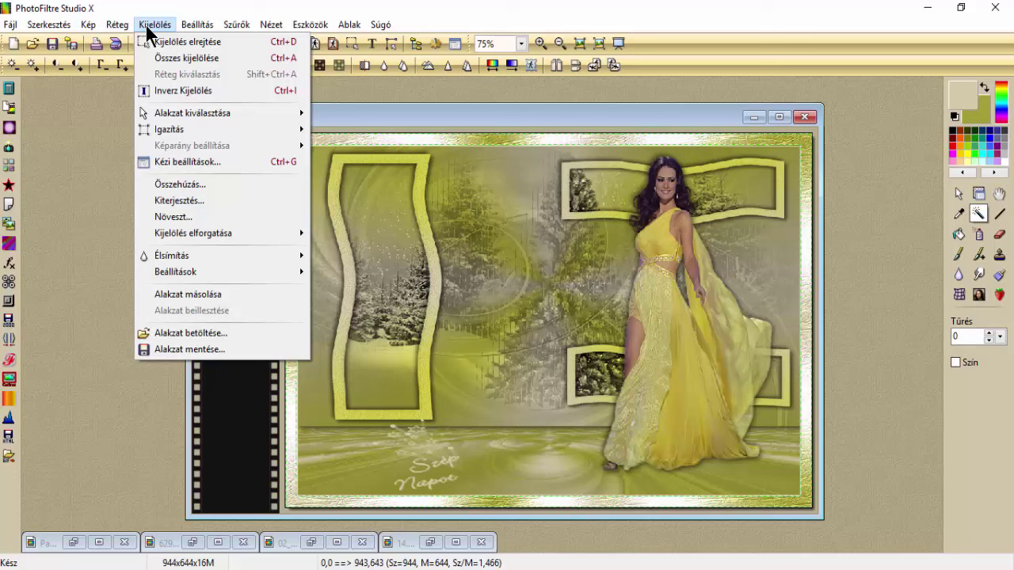
{"action": "left_click", "coordinate": [171, 92]}
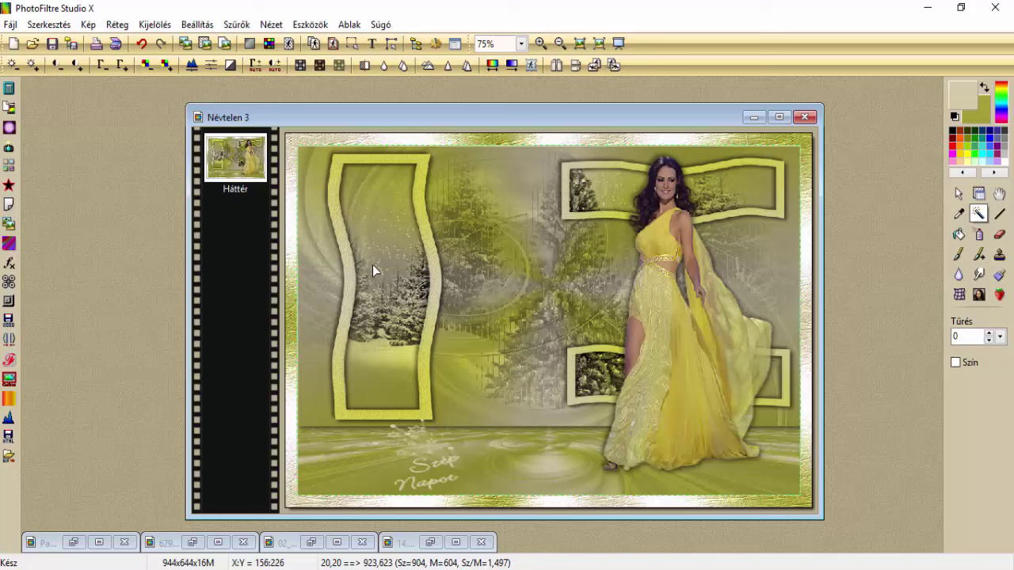
{"action": "left_click", "coordinate": [245, 29]}
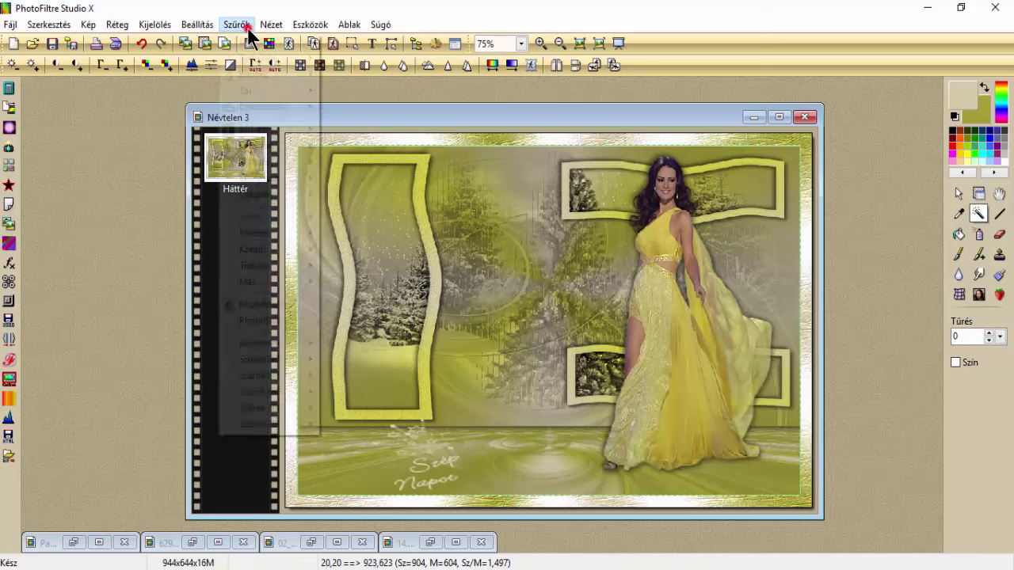
{"action": "mouse_move", "coordinate": [291, 178]}
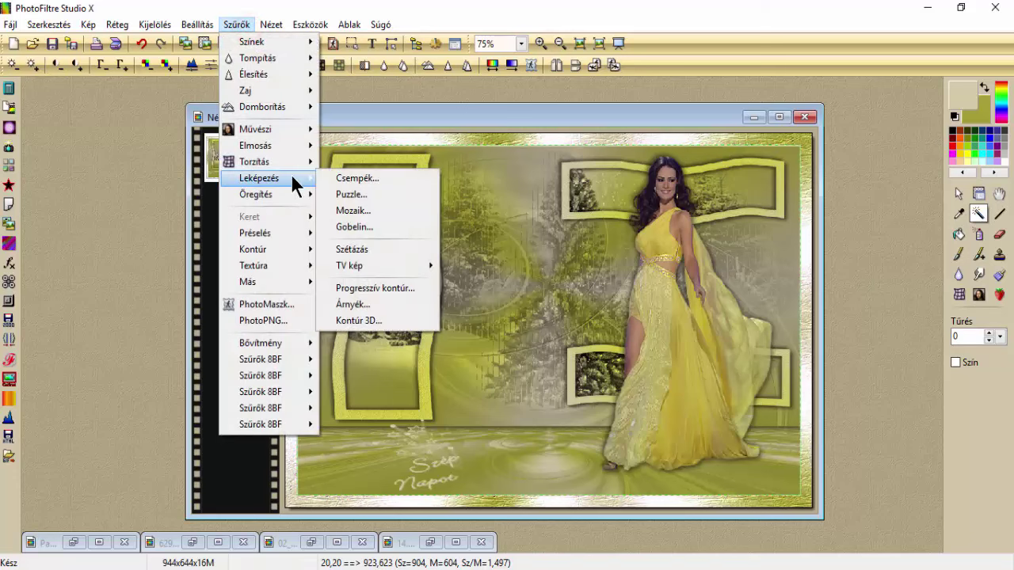
{"action": "left_click", "coordinate": [388, 292]}
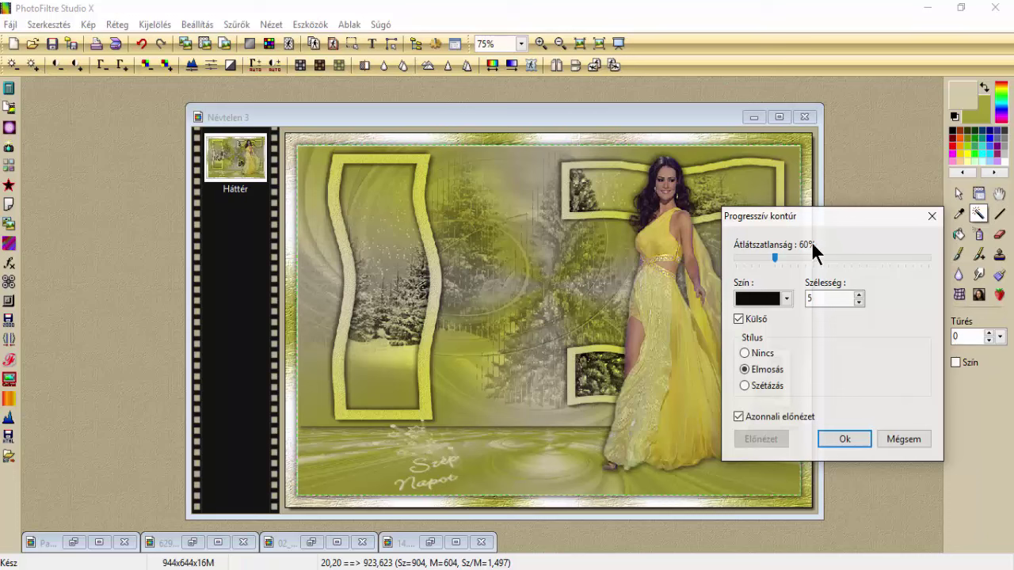
{"action": "left_click", "coordinate": [834, 437]}
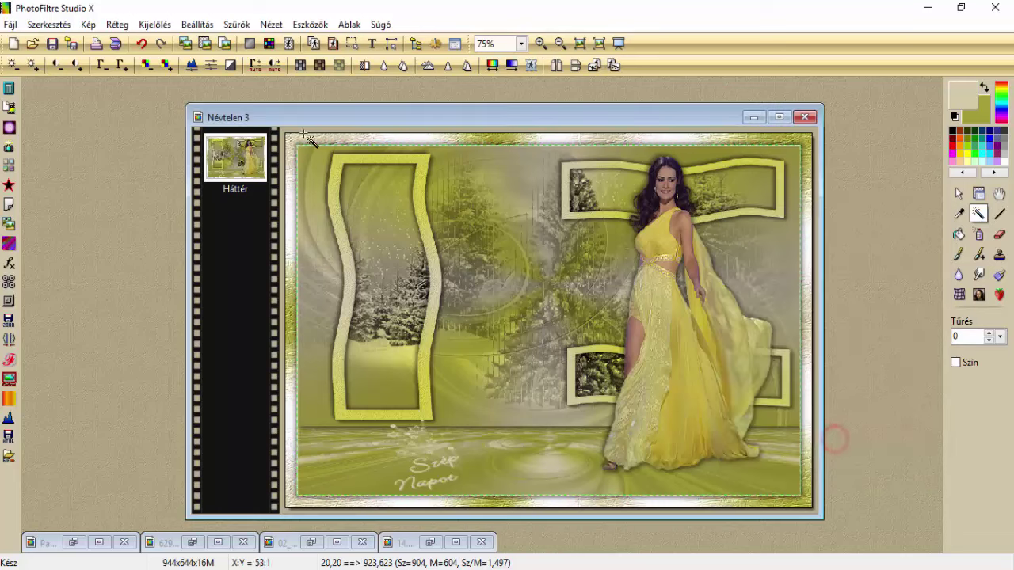
Clear the selection and add an olive green outer frame (Külső keret) of width 2 around the image
{"action": "left_click", "coordinate": [155, 25]}
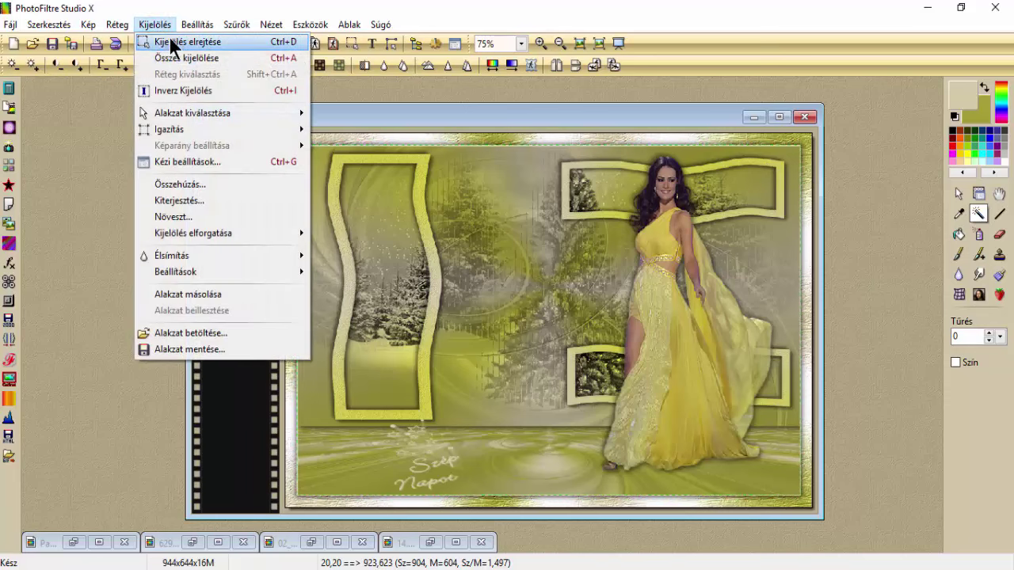
{"action": "left_click", "coordinate": [169, 40]}
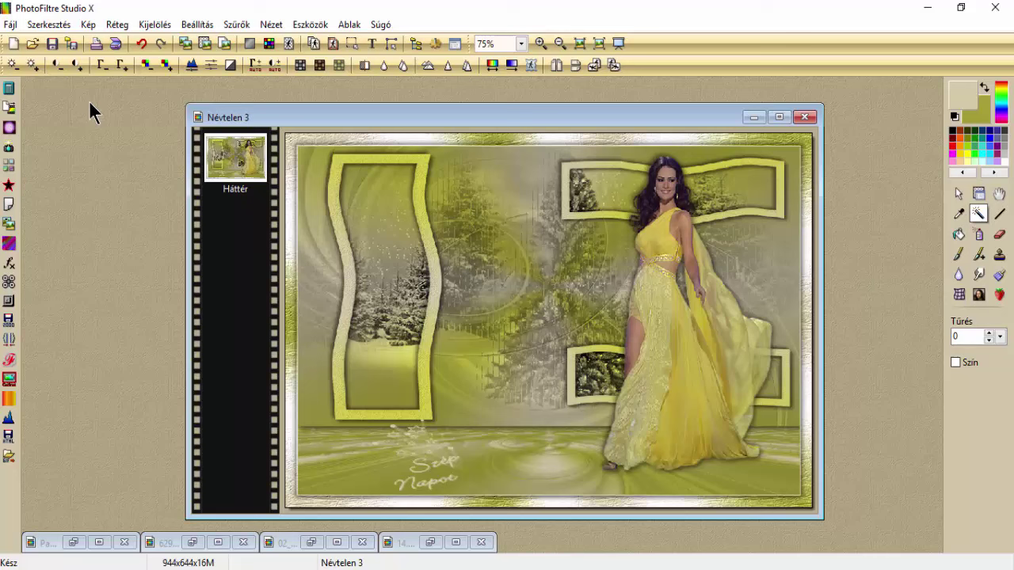
{"action": "left_click", "coordinate": [89, 26]}
{"action": "left_click", "coordinate": [118, 239]}
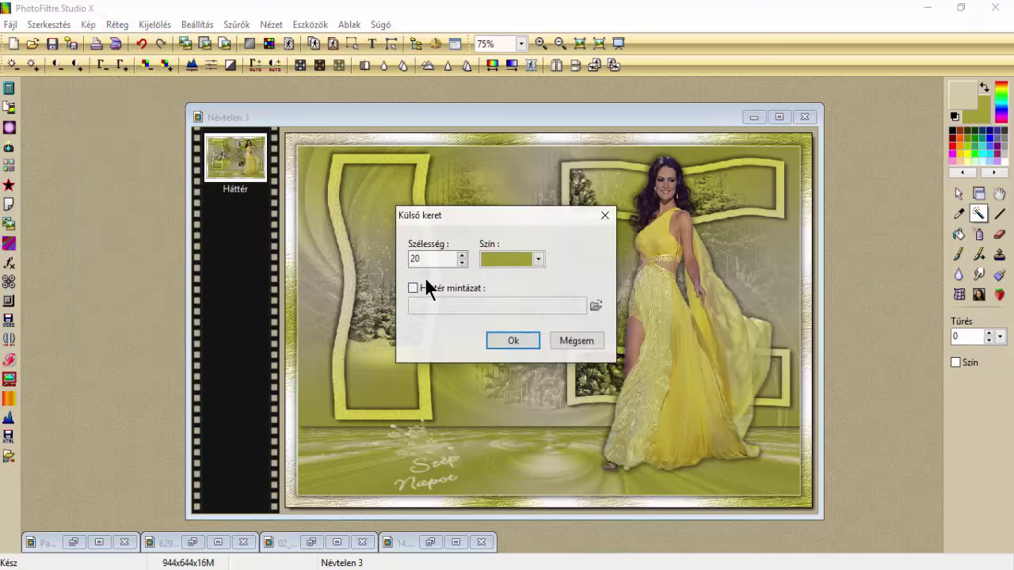
{"action": "left_click_drag", "start_coordinate": [438, 259], "coordinate": [395, 260]}
{"action": "type", "text": "2"}
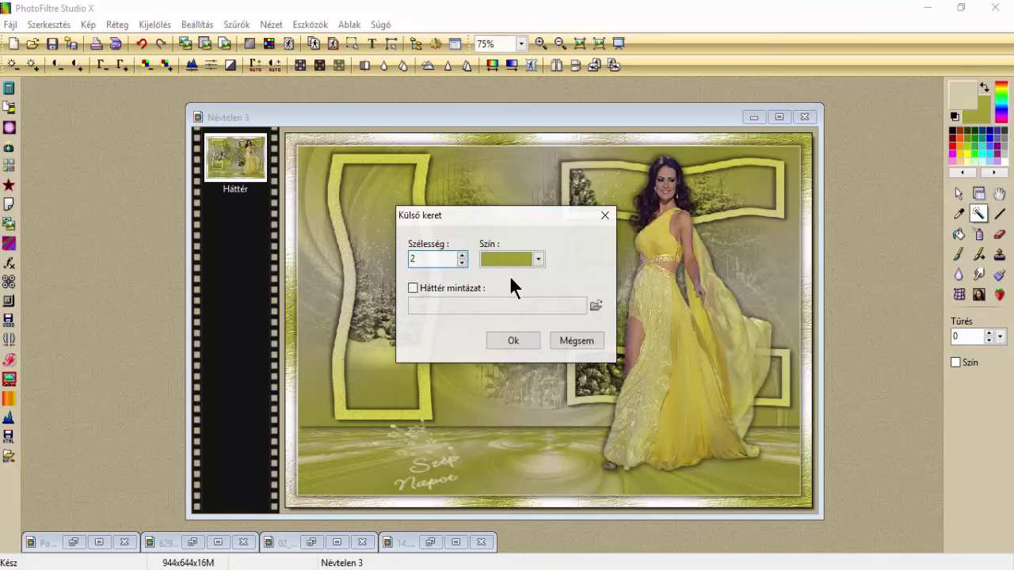
{"action": "left_click", "coordinate": [523, 346]}
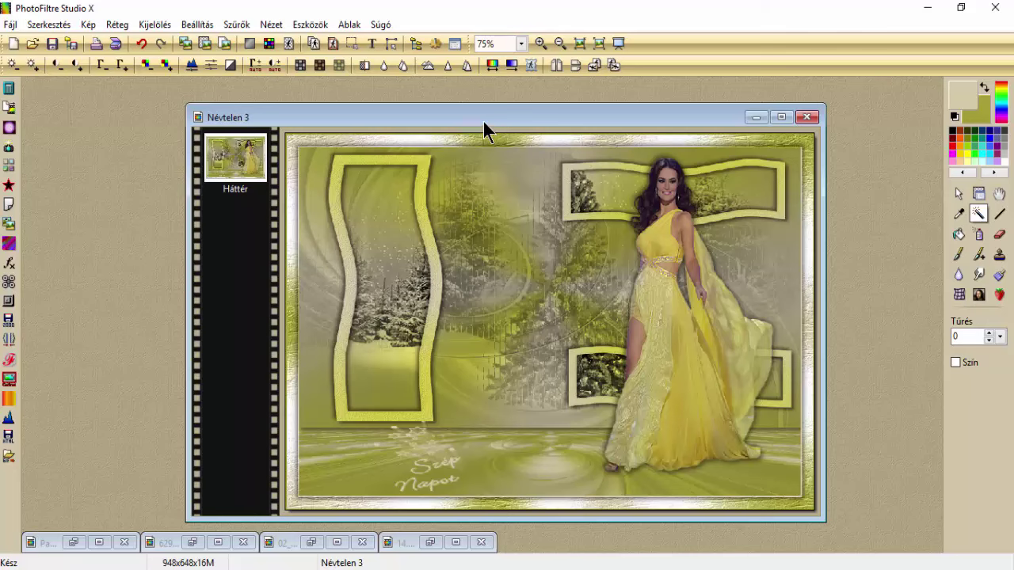
{"action": "left_click_drag", "start_coordinate": [478, 113], "coordinate": [456, 99]}
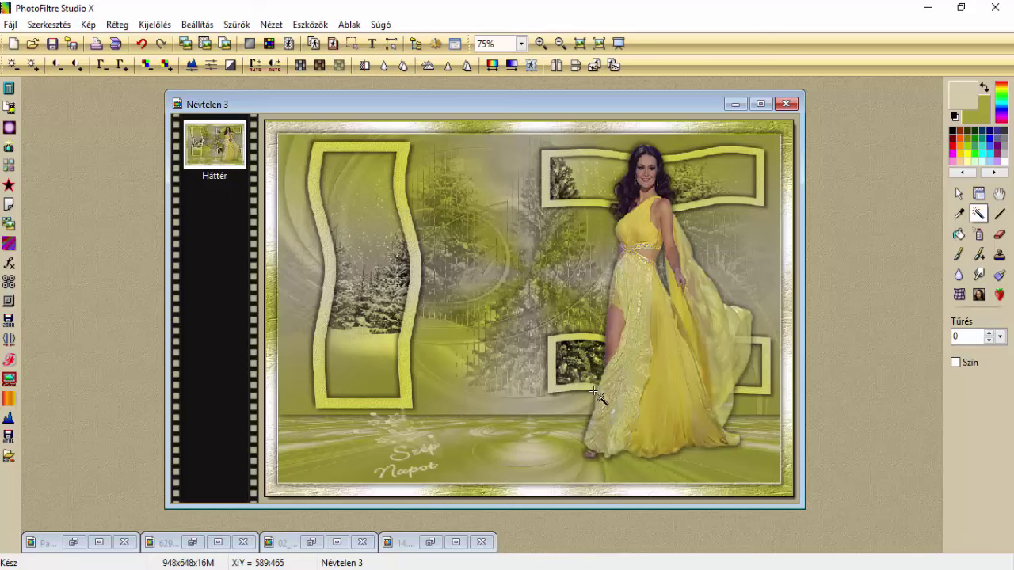
Open the logo en_desig_kicsi.png and paste it as a new layer in the Névtelen 3 composition
{"action": "left_click", "coordinate": [33, 43]}
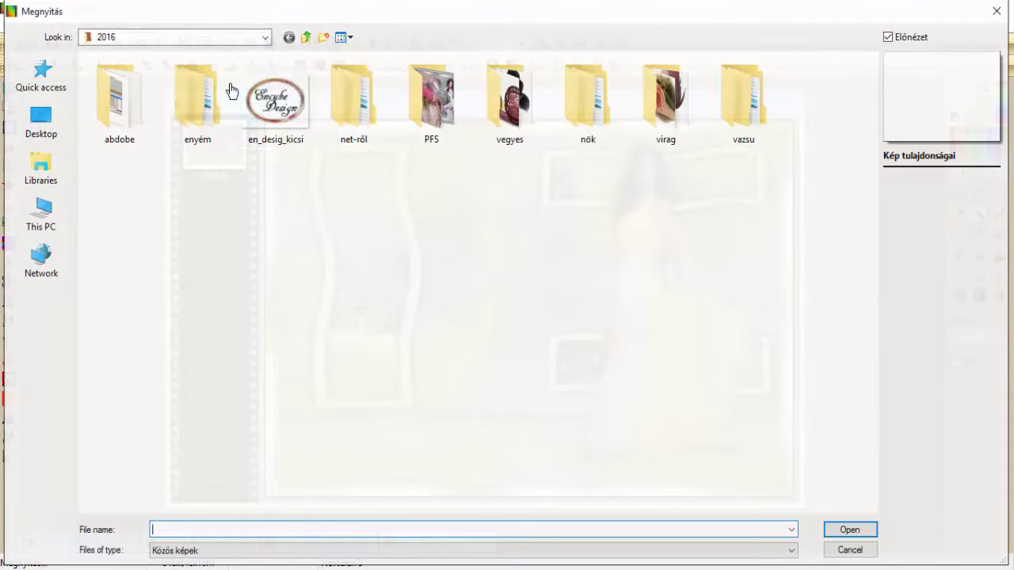
{"action": "double_click", "coordinate": [287, 133]}
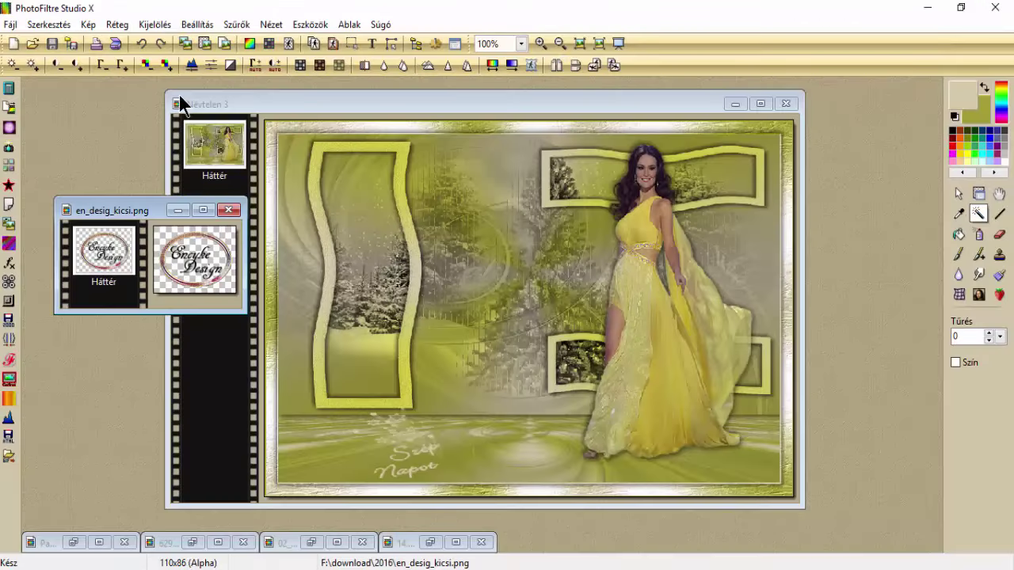
{"action": "left_click", "coordinate": [248, 103]}
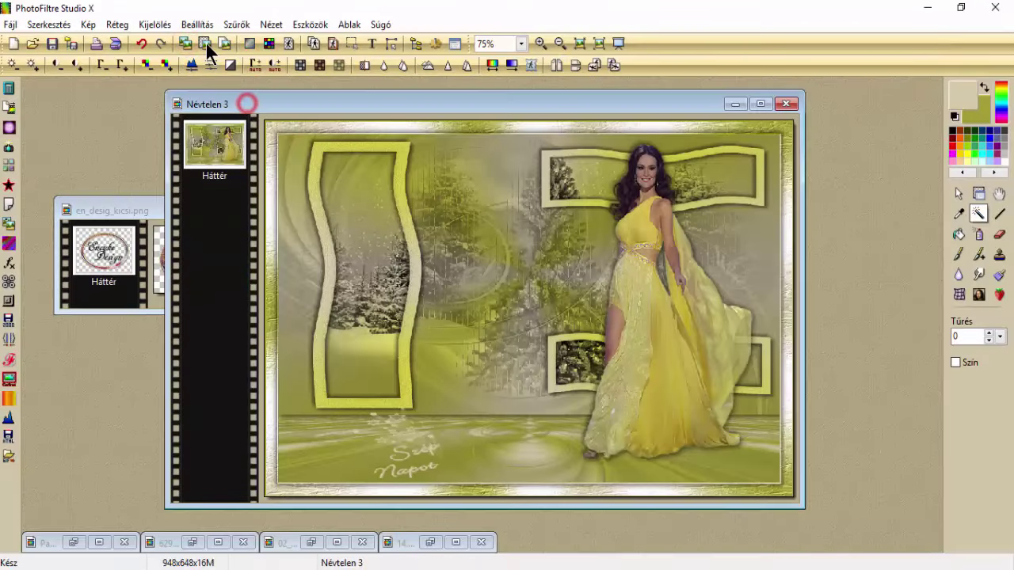
{"action": "left_click", "coordinate": [205, 44]}
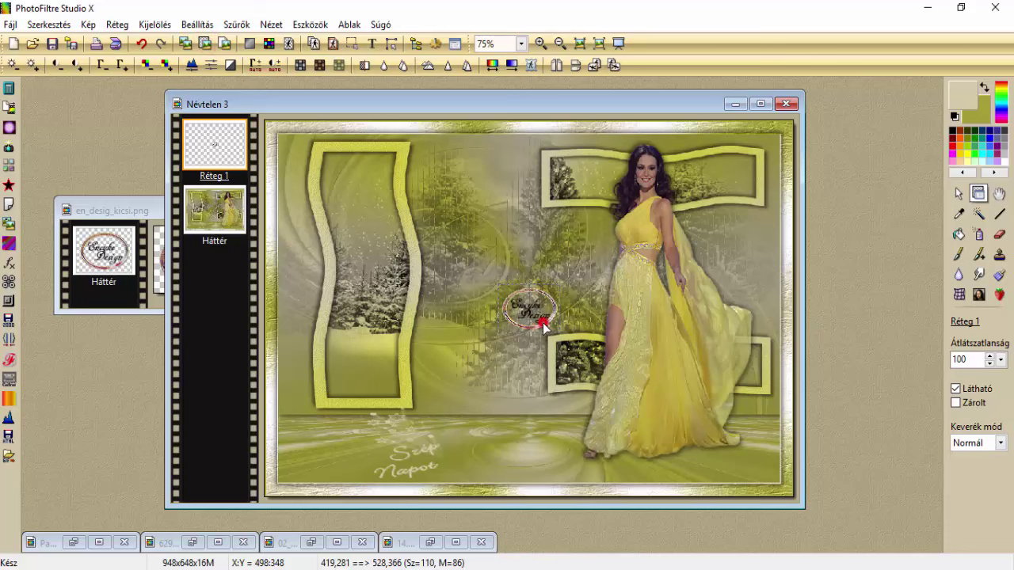
Move the logo layer to the composition's lower-left corner and merge it with the background layer
{"action": "left_click_drag", "start_coordinate": [543, 322], "coordinate": [307, 489]}
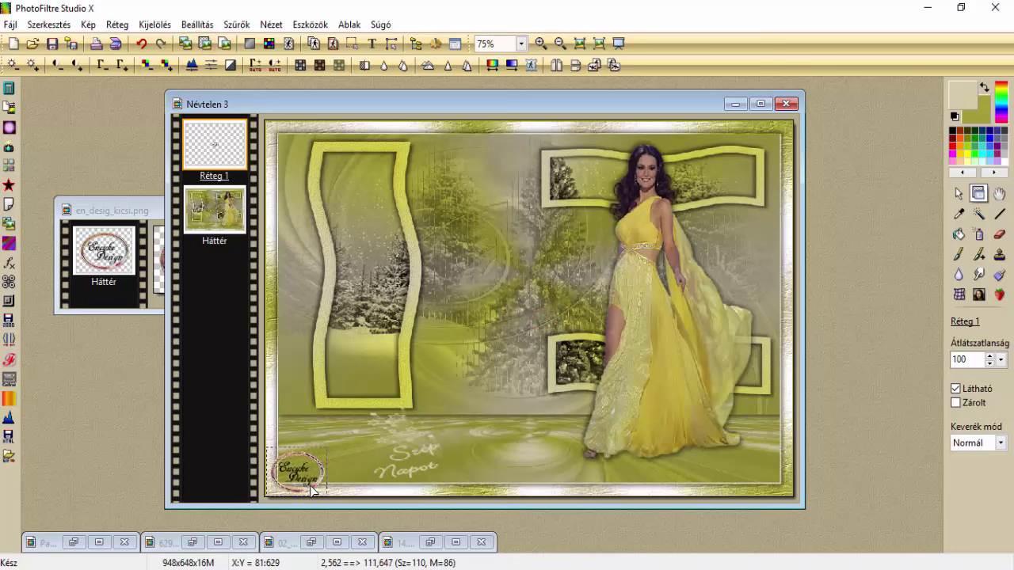
{"action": "right_click", "coordinate": [222, 148]}
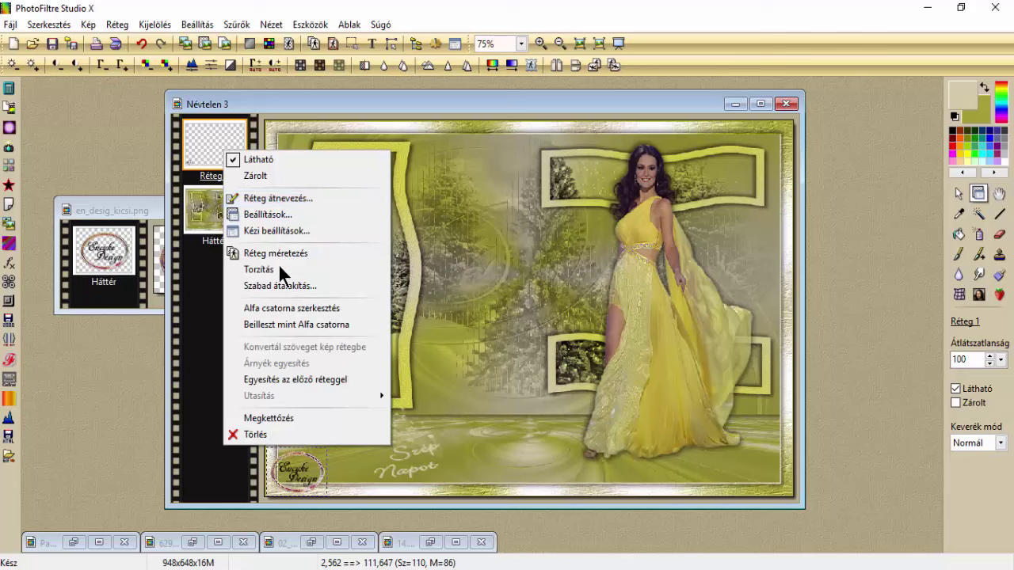
{"action": "left_click", "coordinate": [272, 380]}
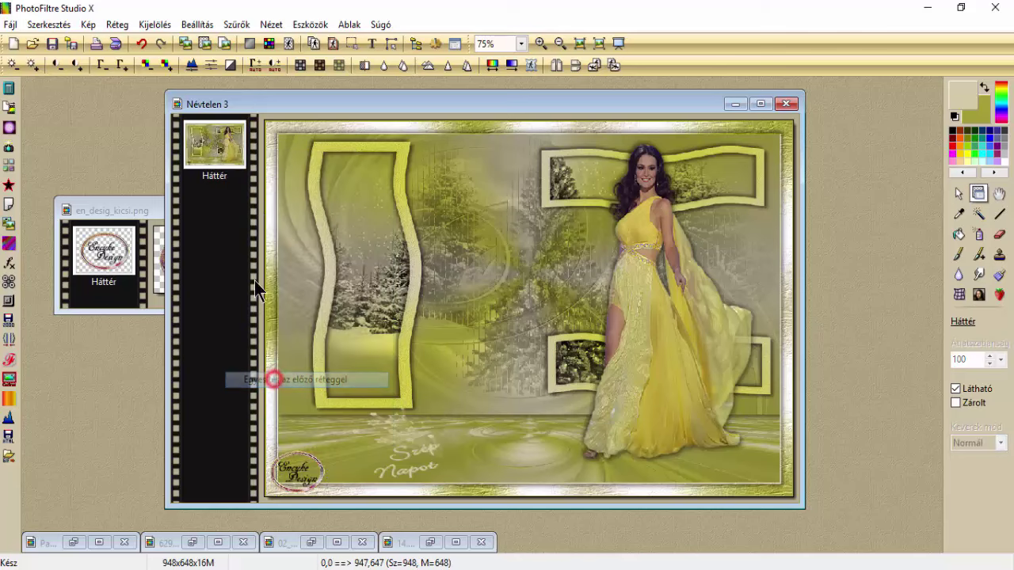
Resize the finished image to 800 pixels wide, keeping its proportions
{"action": "left_click", "coordinate": [117, 25]}
{"action": "mouse_move", "coordinate": [87, 26]}
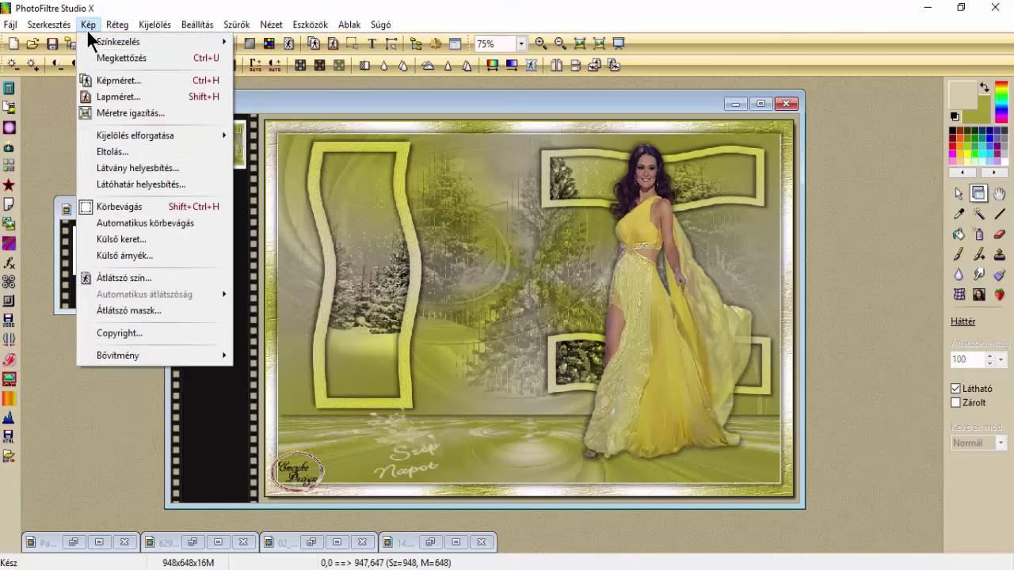
{"action": "left_click", "coordinate": [114, 82]}
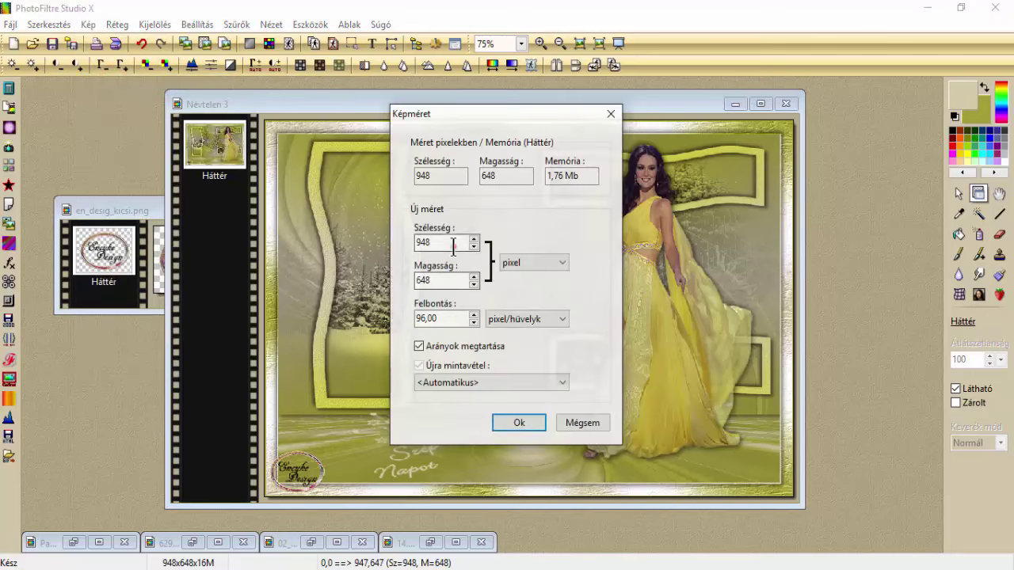
{"action": "double_click", "coordinate": [452, 245]}
{"action": "type", "text": "800"}
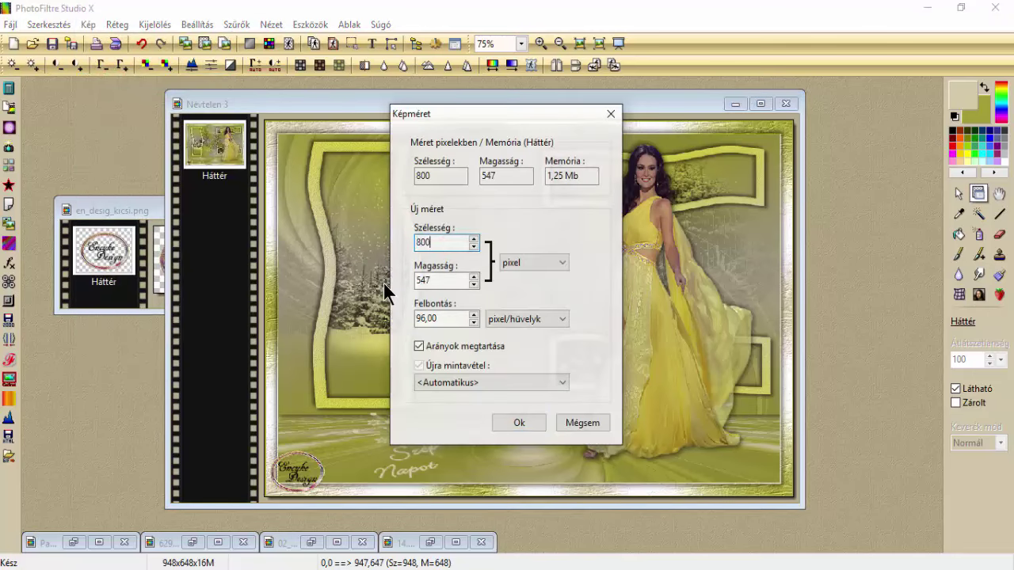
{"action": "left_click", "coordinate": [494, 426]}
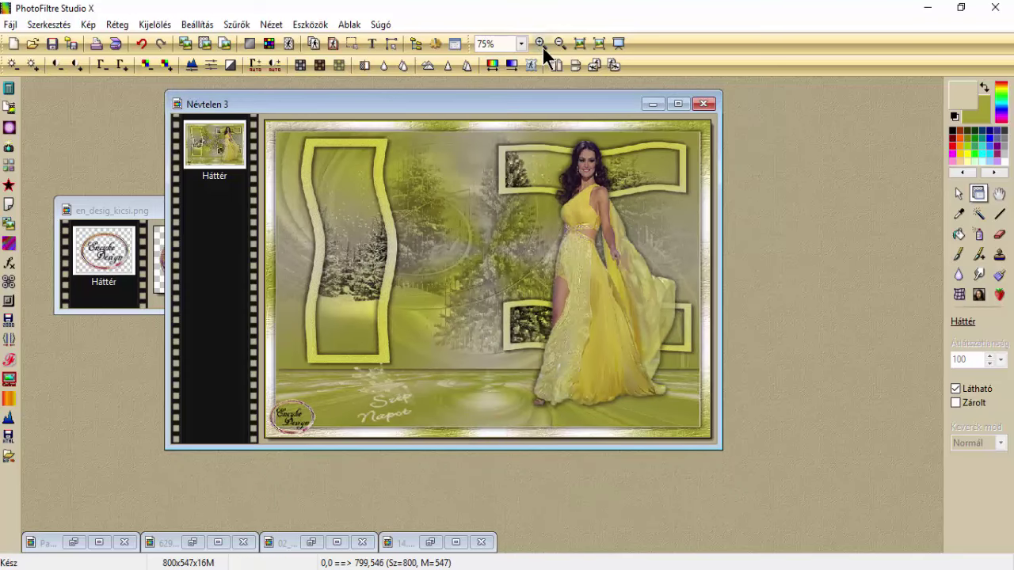
{"action": "left_click", "coordinate": [539, 44]}
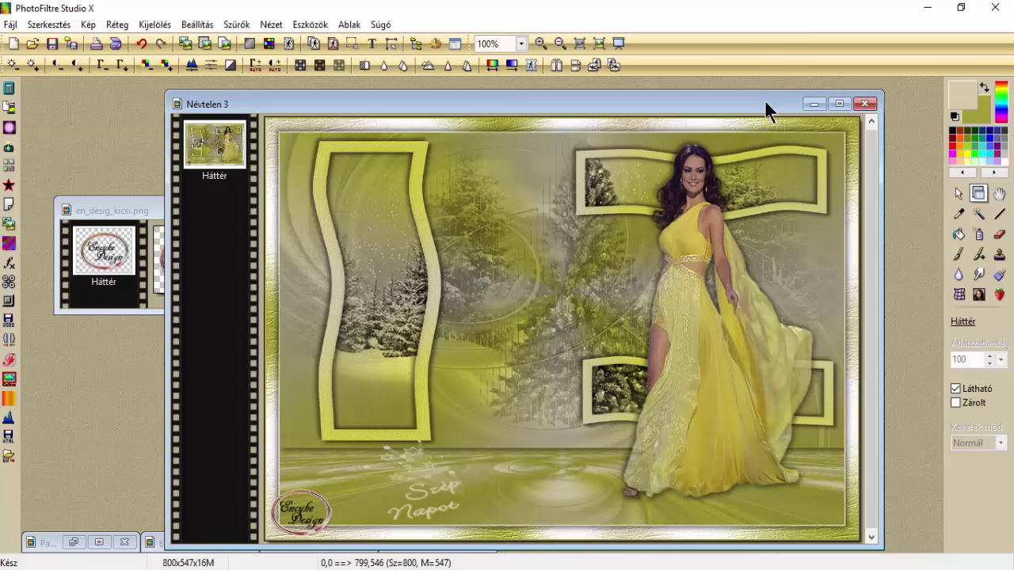
{"action": "left_click_drag", "start_coordinate": [765, 98], "coordinate": [767, 94]}
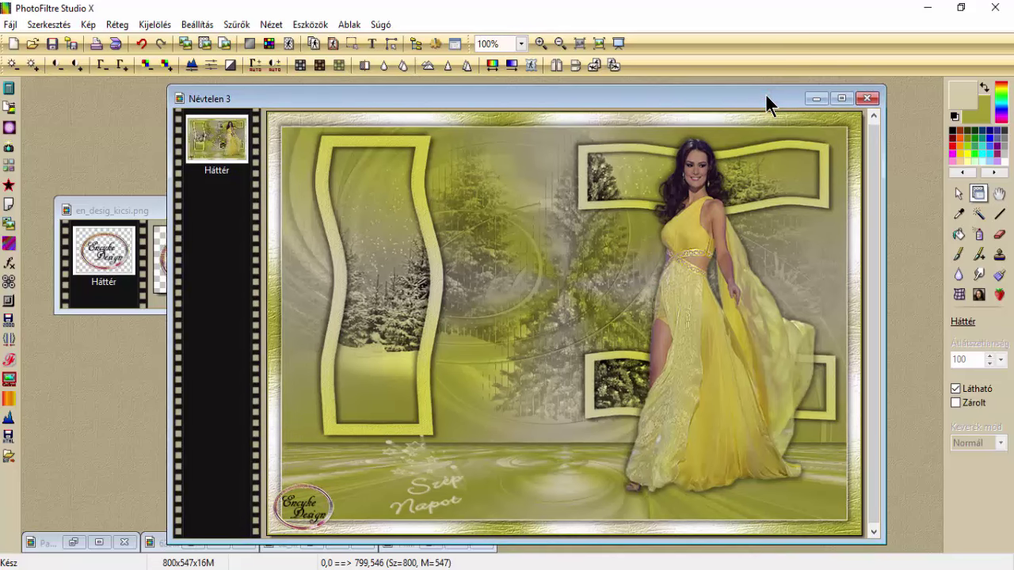
{"action": "mouse_move", "coordinate": [305, 569]}
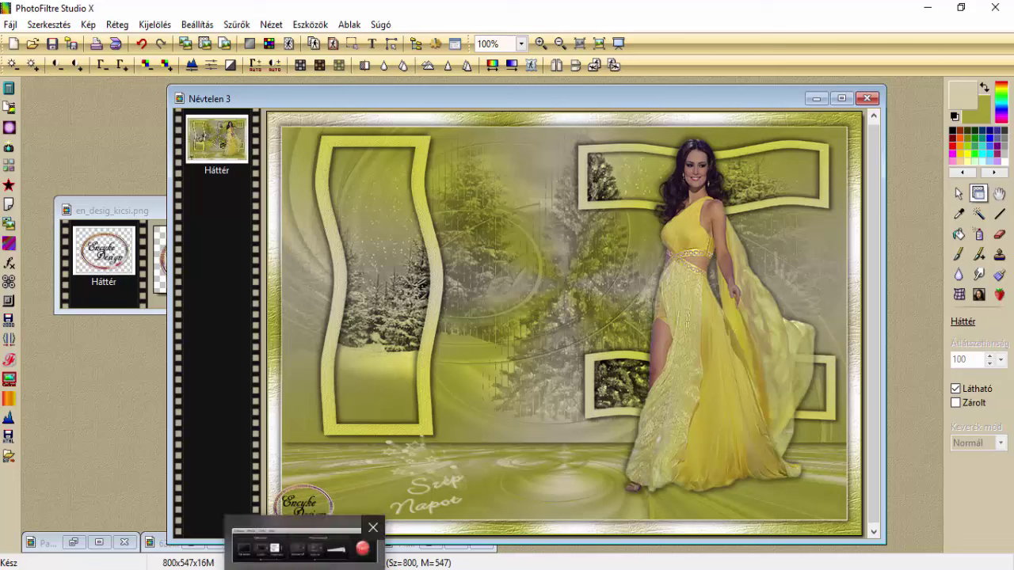